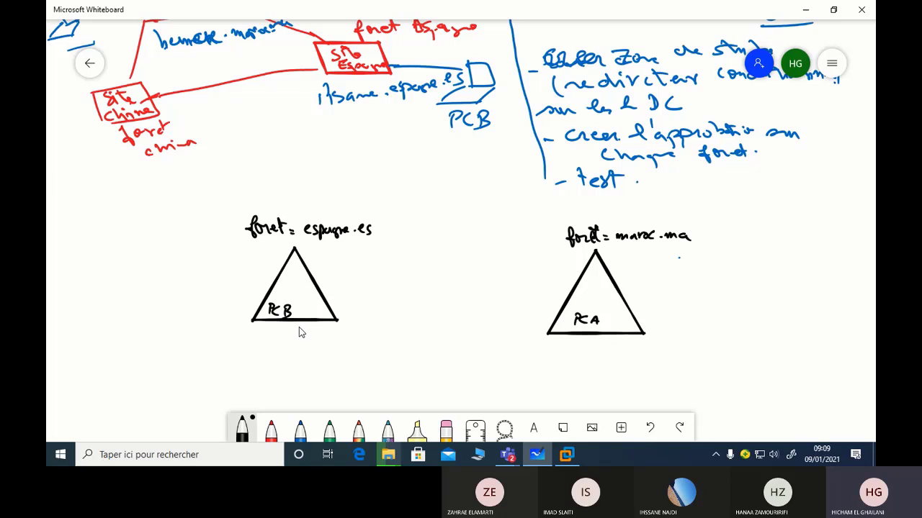
Write 'user = account' under both forest triangles and draw an arrow from espagne.es to maroc.ma
mouse_move(263, 333)
left_mouse_down()
mouse_move(272, 346)
mouse_move(311, 350)
mouse_move(374, 346)
left_mouse_up()
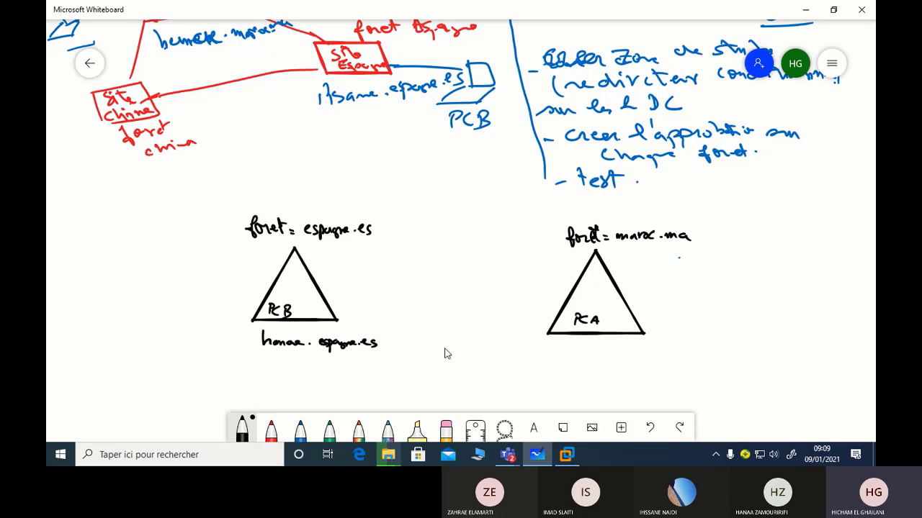
left_click_drag(173, 341, 220, 348)
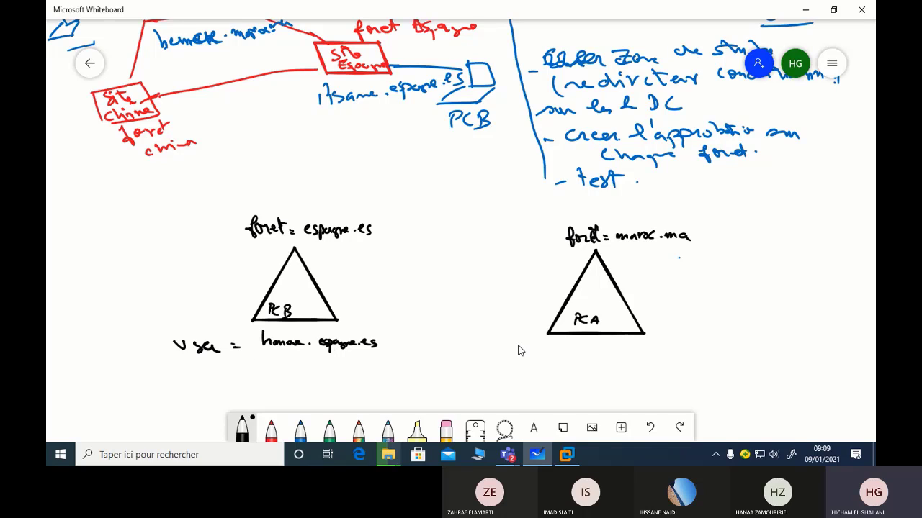
left_click_drag(498, 353, 674, 358)
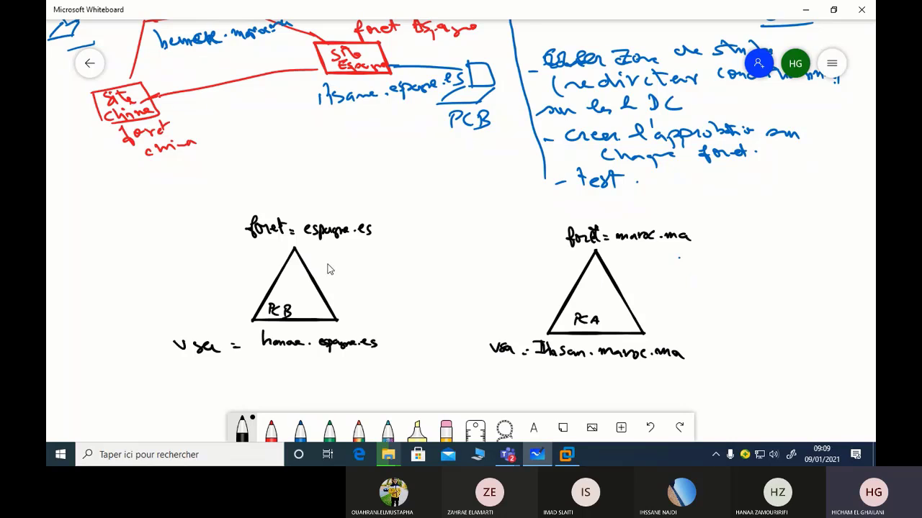
mouse_move(305, 268)
left_mouse_down()
mouse_move(562, 265)
mouse_move(571, 282)
mouse_move(332, 289)
mouse_move(336, 300)
left_mouse_up()
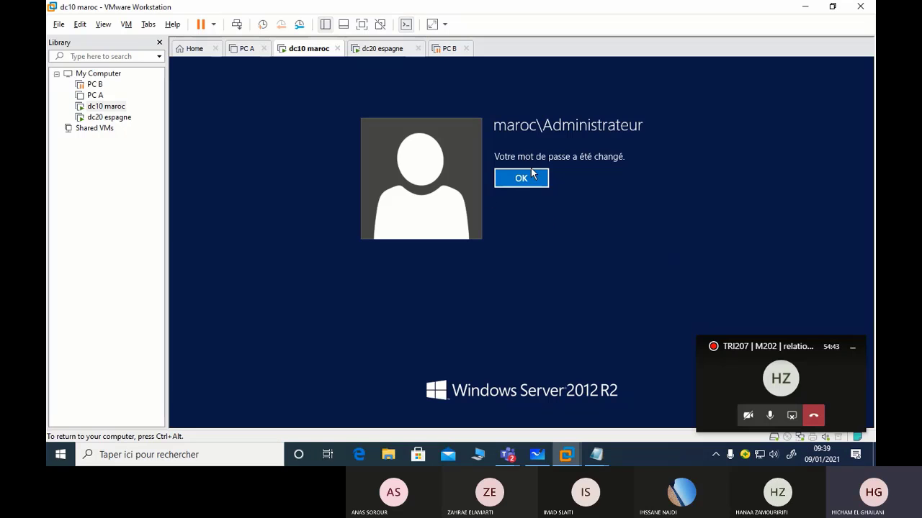
left_click(532, 176)
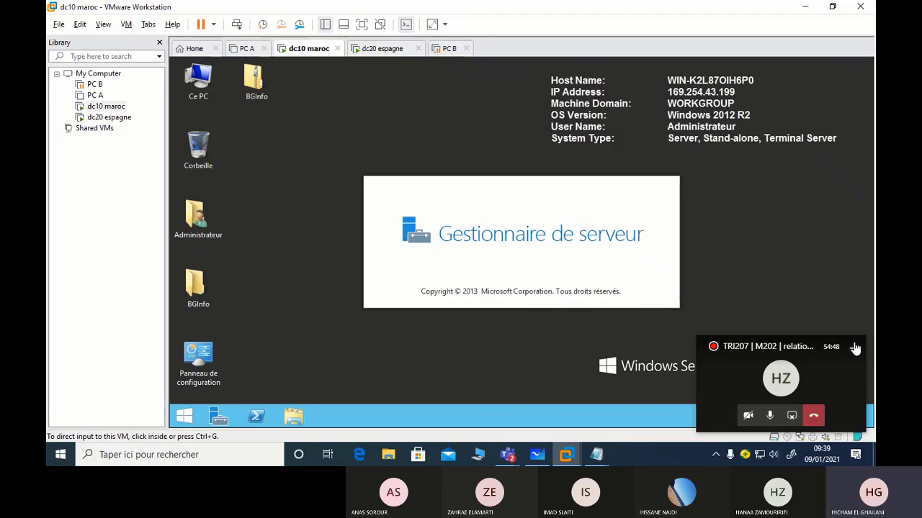
Check dc20 espagne's forest install, then open DNS from Outils in dc10 maroc's maximized Server Manager
left_click(386, 50)
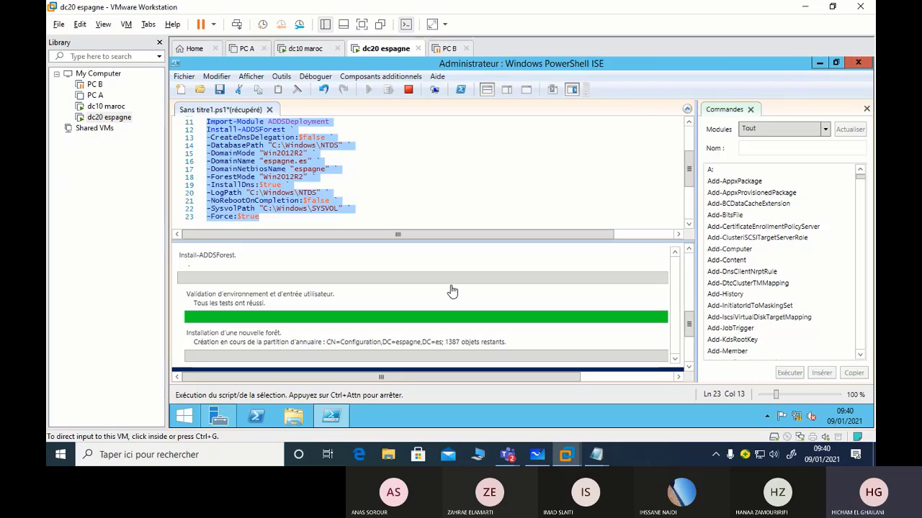
left_click(307, 46)
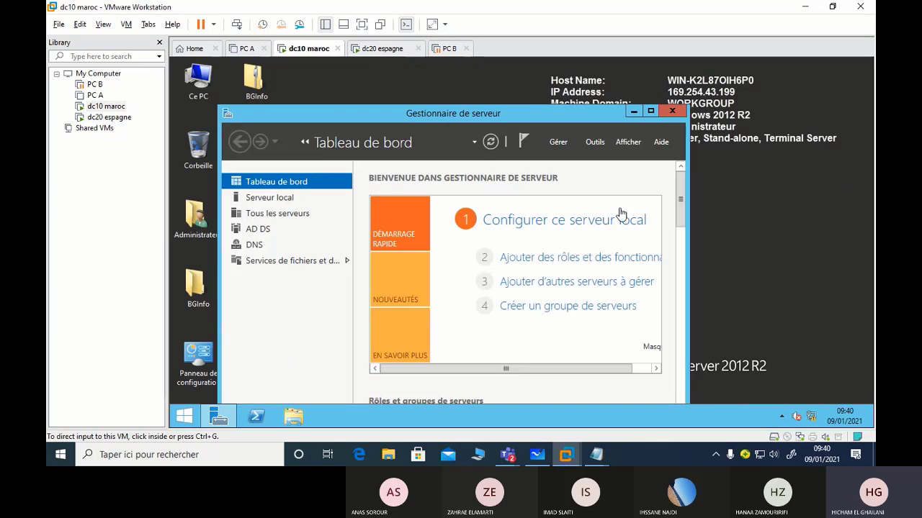
left_click(652, 112)
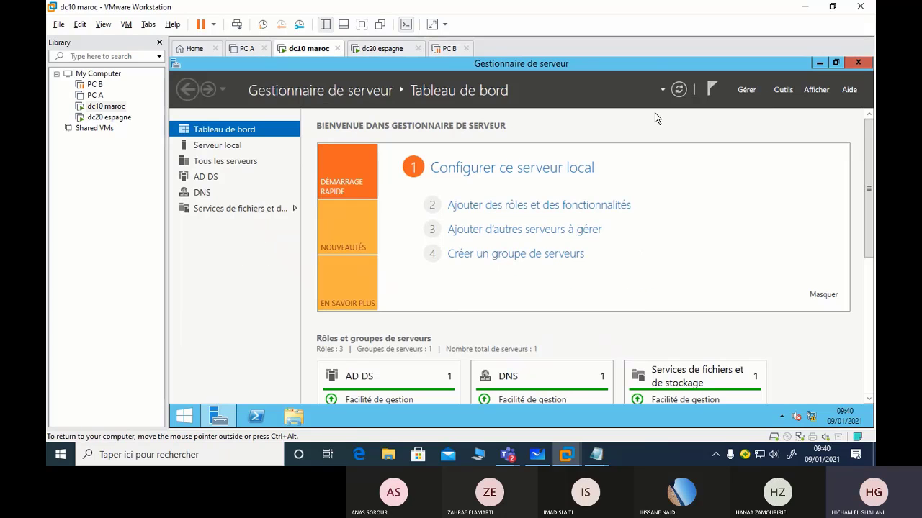
left_click(783, 90)
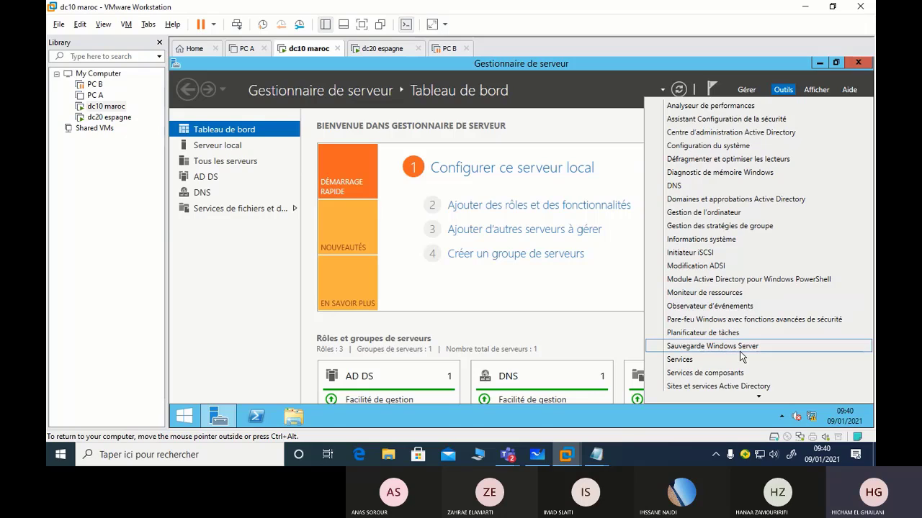
left_click(687, 186)
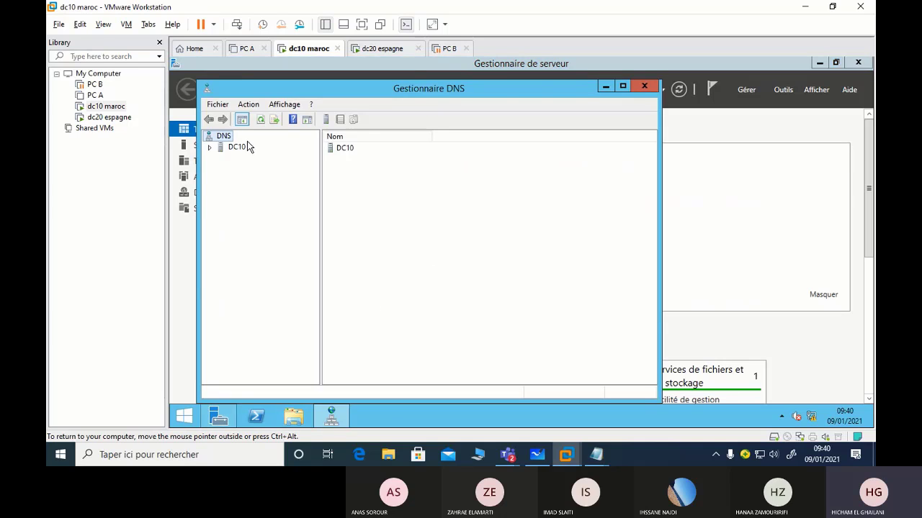
Expand DC10's Zones de recherche directes, view the maroc.ma zone records, then close DNS Manager
double_click(236, 148)
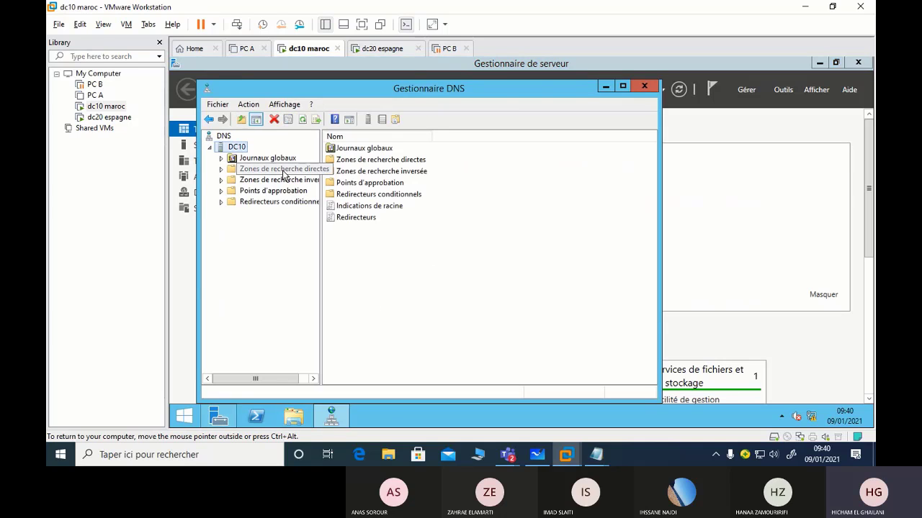
left_click(284, 171)
left_click(278, 180)
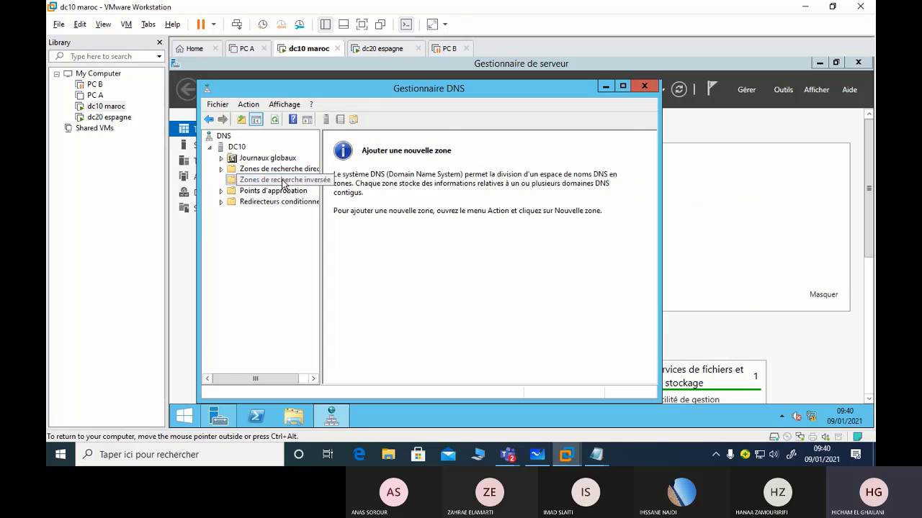
left_click(278, 170)
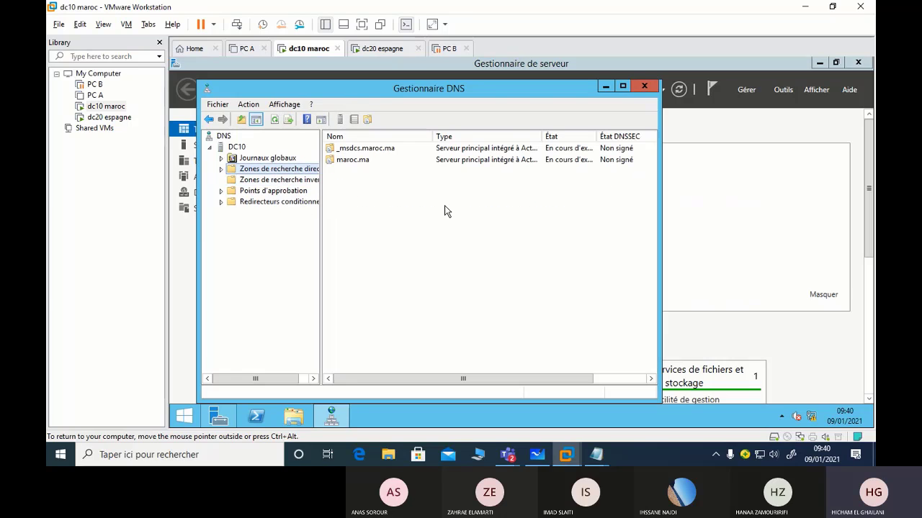
double_click(252, 169)
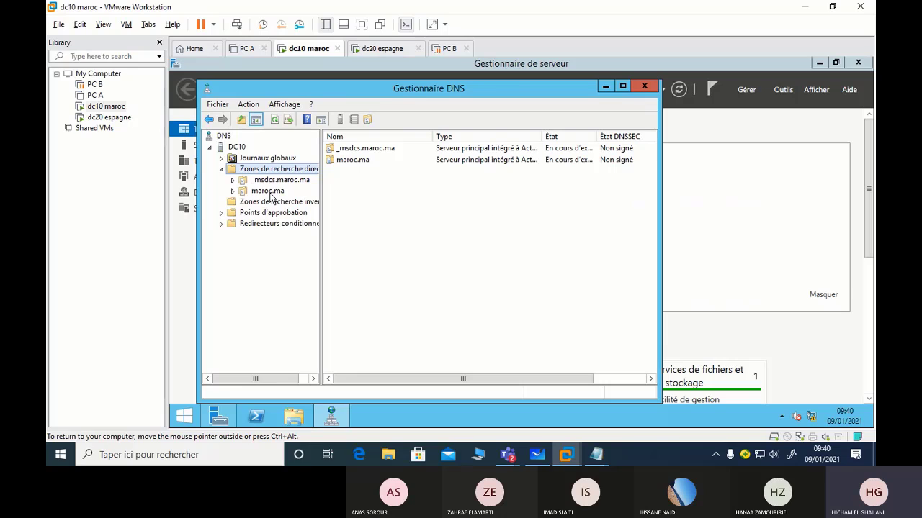
left_click(270, 193)
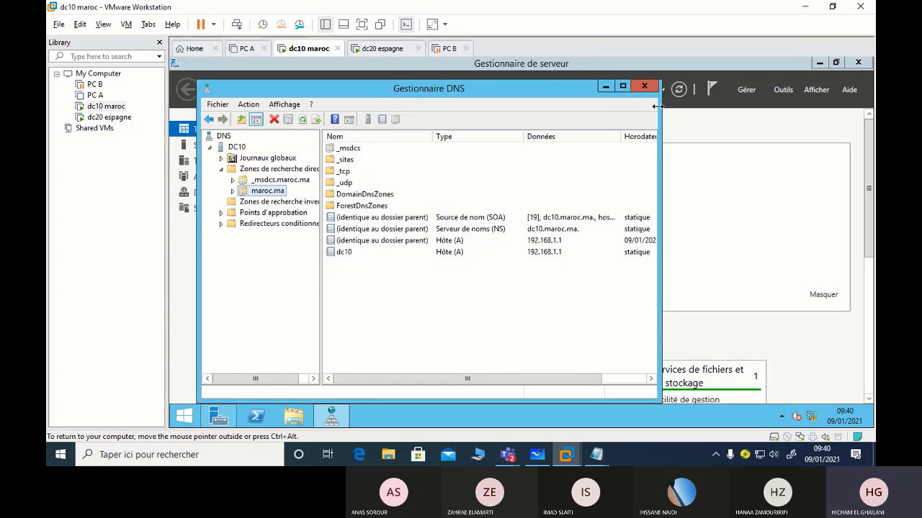
left_click(644, 85)
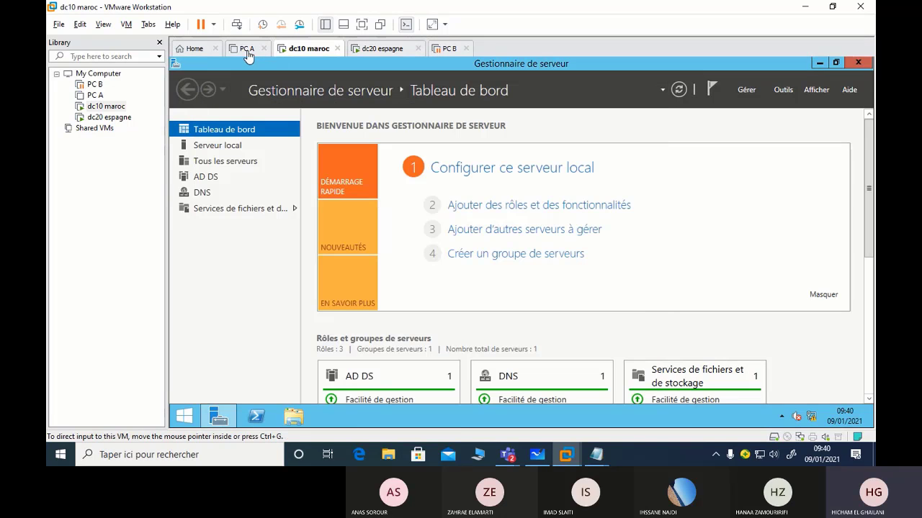
Power on the PC A virtual machine
left_click(398, 51)
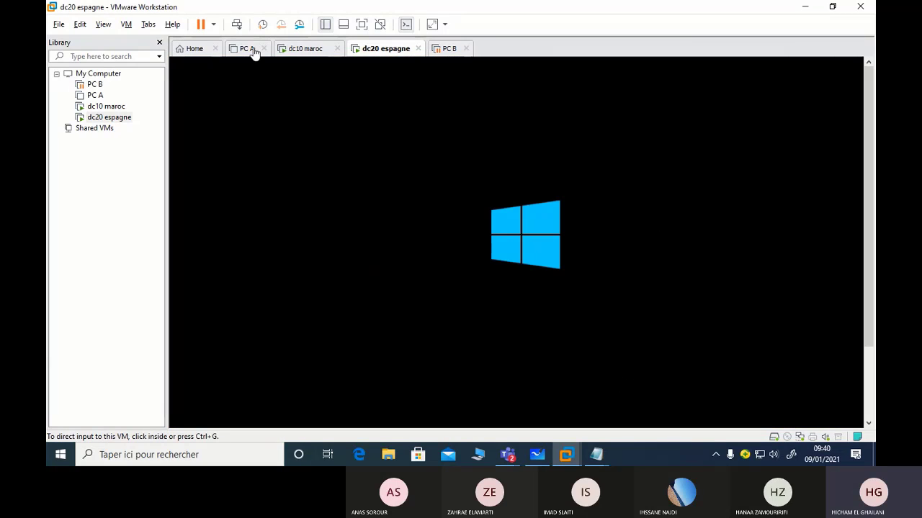
left_click(251, 49)
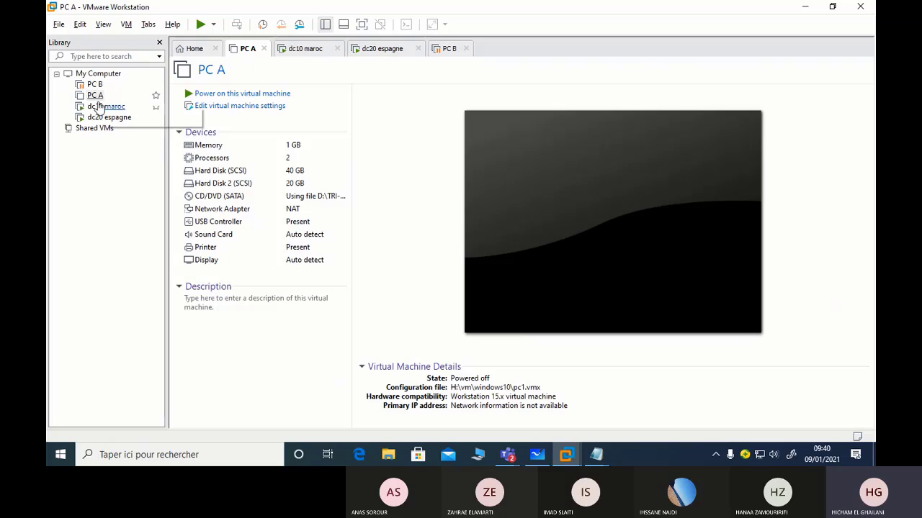
left_click(238, 93)
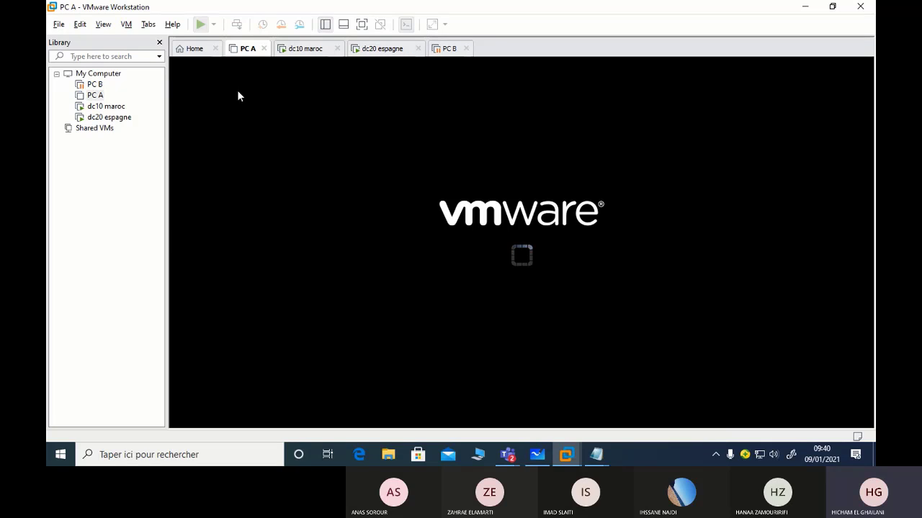
Connect dc10 maroc's network adapter to LAN segment lan1
right_click(305, 53)
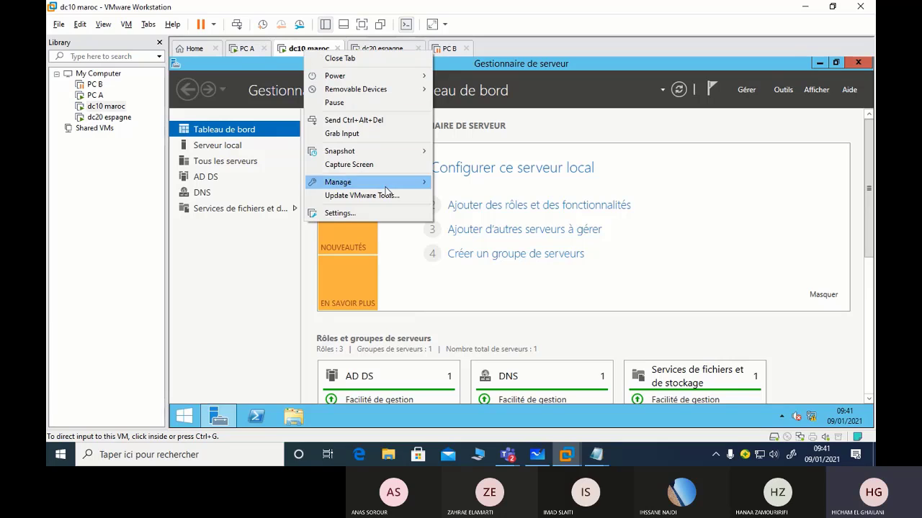
left_click(373, 214)
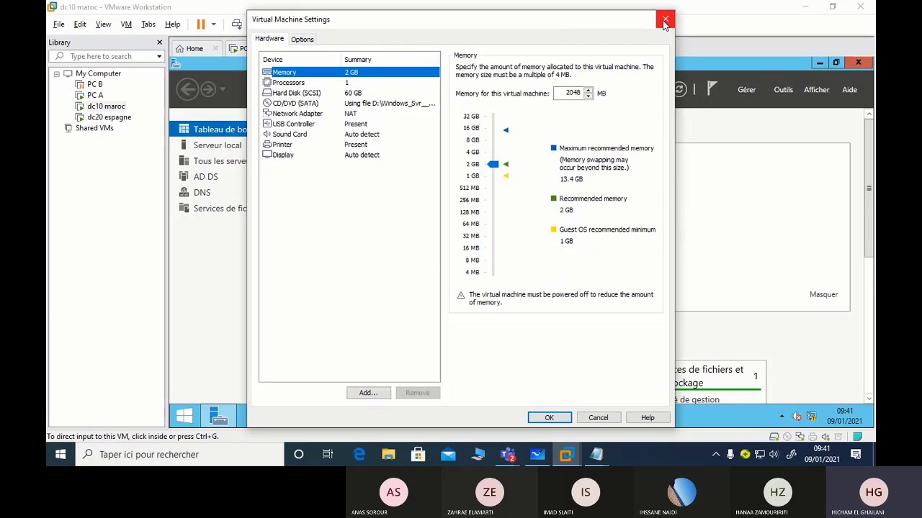
left_click(664, 21)
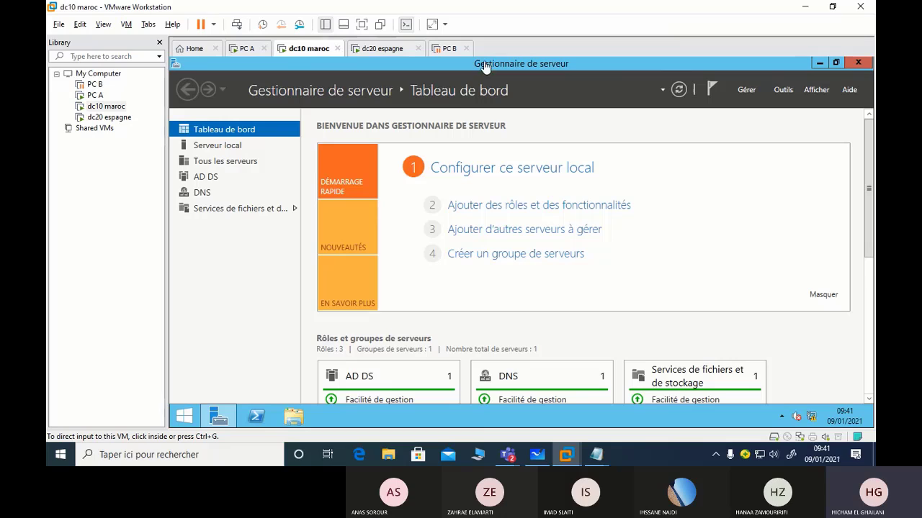
right_click(305, 48)
left_click(353, 207)
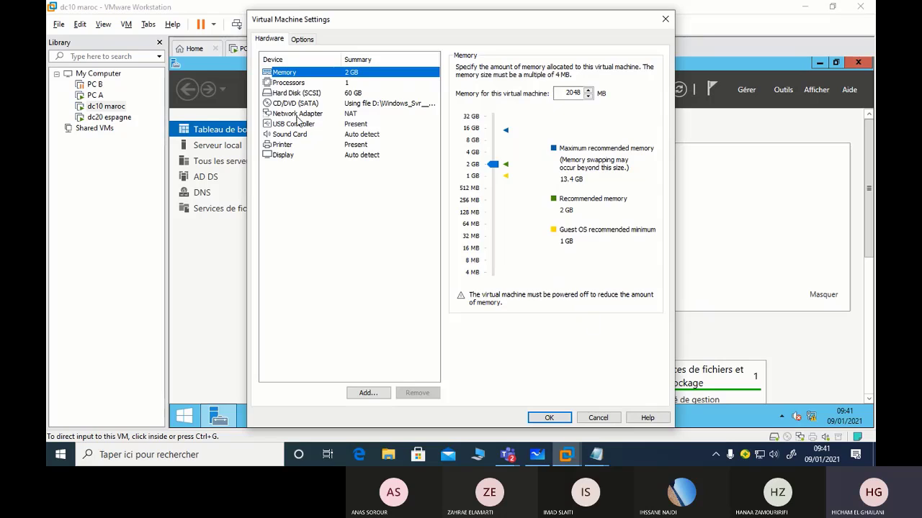
left_click(298, 115)
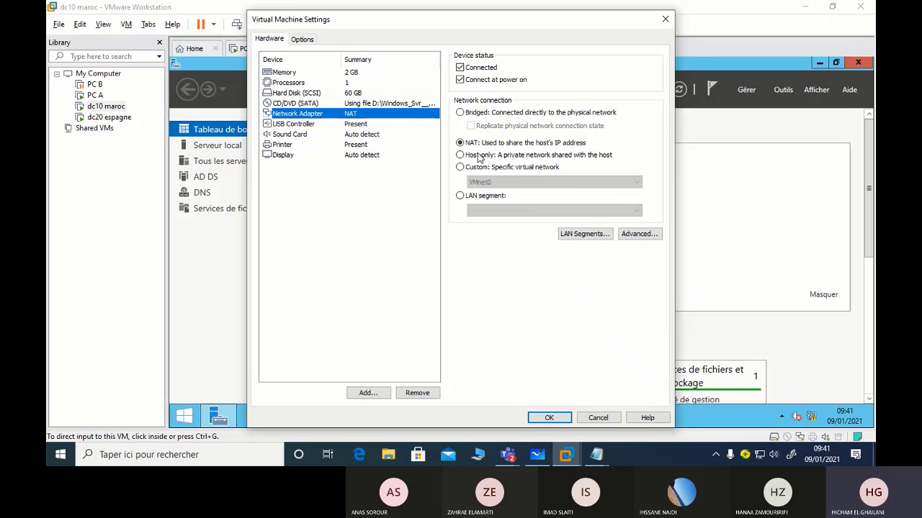
left_click(460, 195)
left_click(491, 211)
left_click(497, 223)
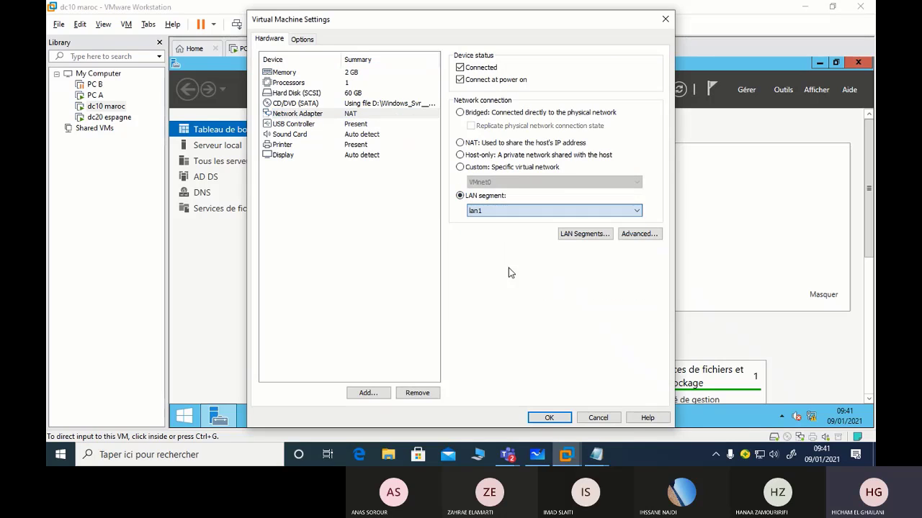
left_click(549, 418)
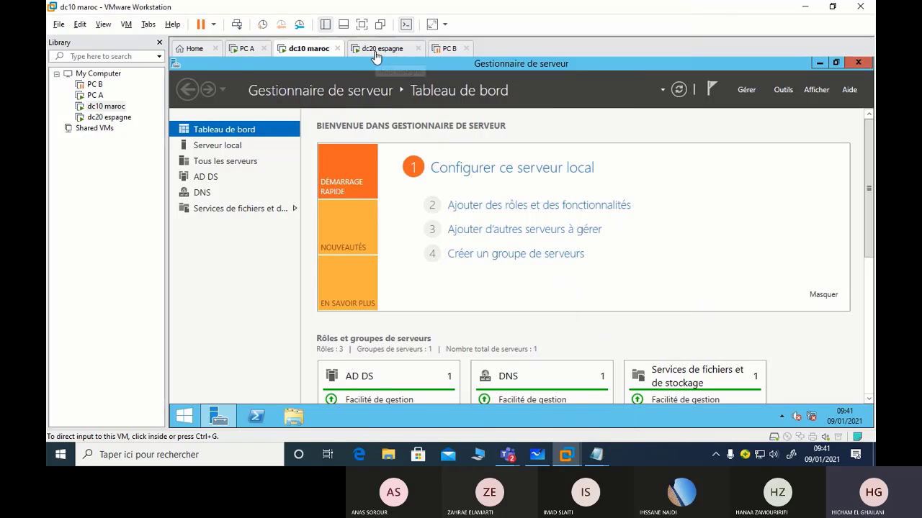
Connect dc20 espagne's network adapter to LAN segment lan1 as well
right_click(375, 57)
left_click(430, 226)
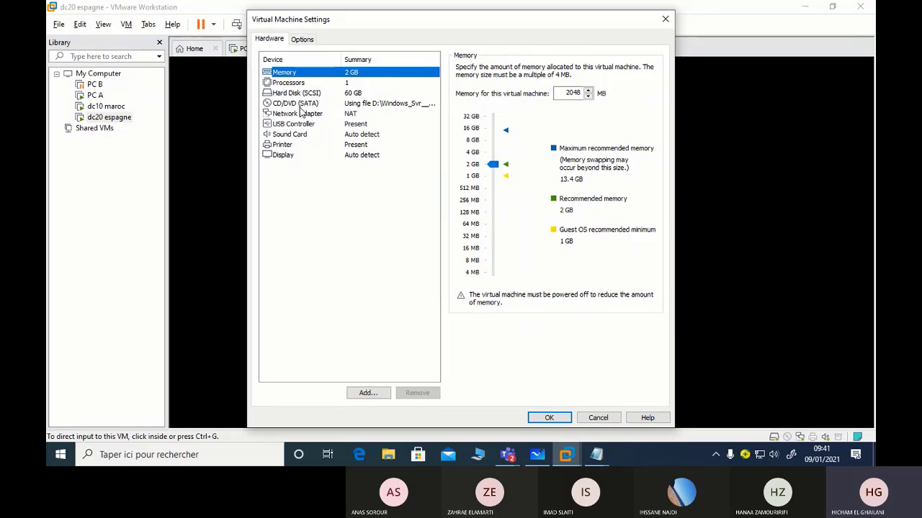
left_click(295, 103)
left_click(297, 114)
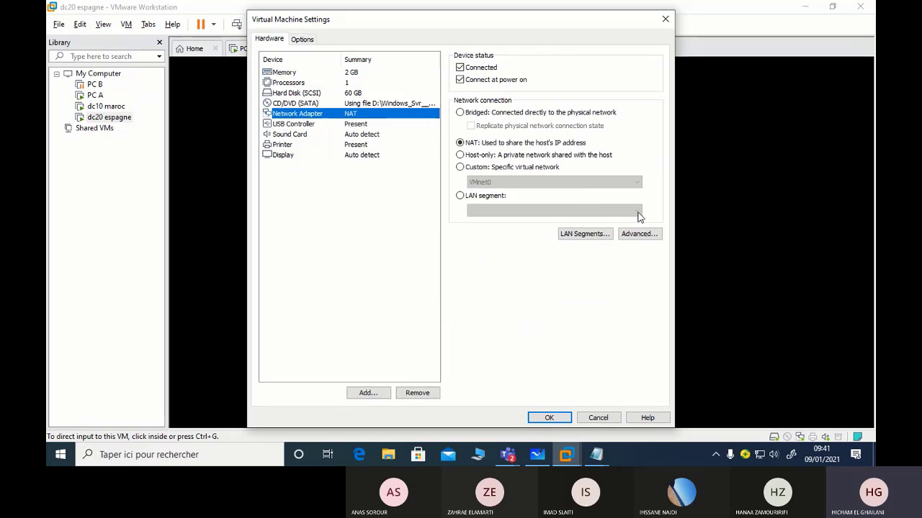
left_click(540, 215)
left_click(555, 212)
left_click(497, 223)
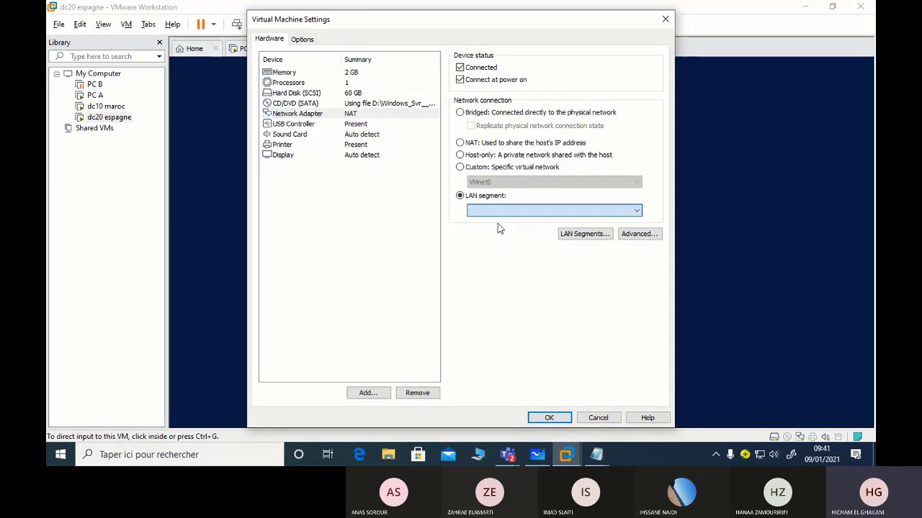
left_click(558, 422)
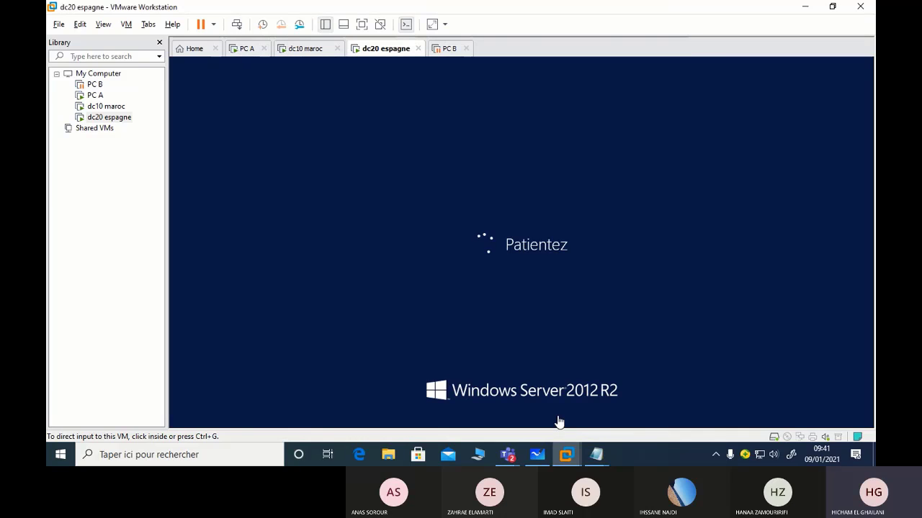
left_click(248, 50)
Put PC A's network adapter on LAN segment lan1
right_click(249, 52)
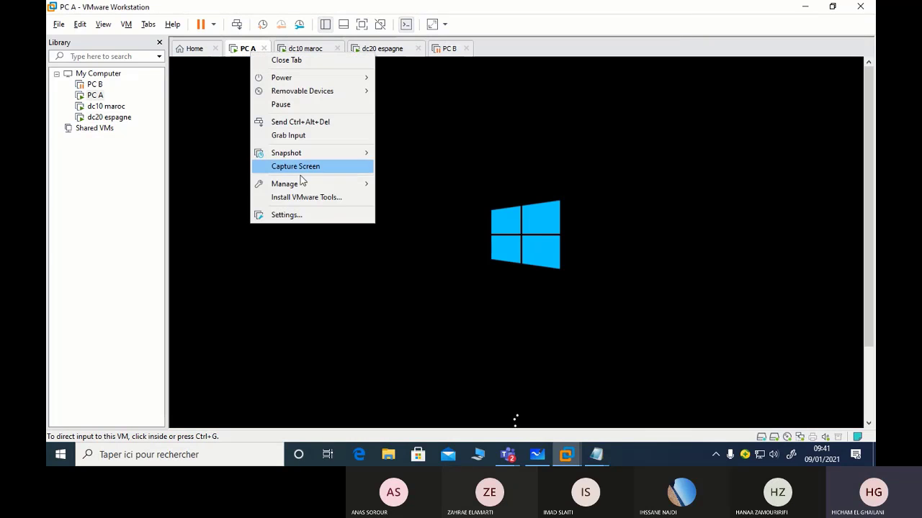
left_click(303, 220)
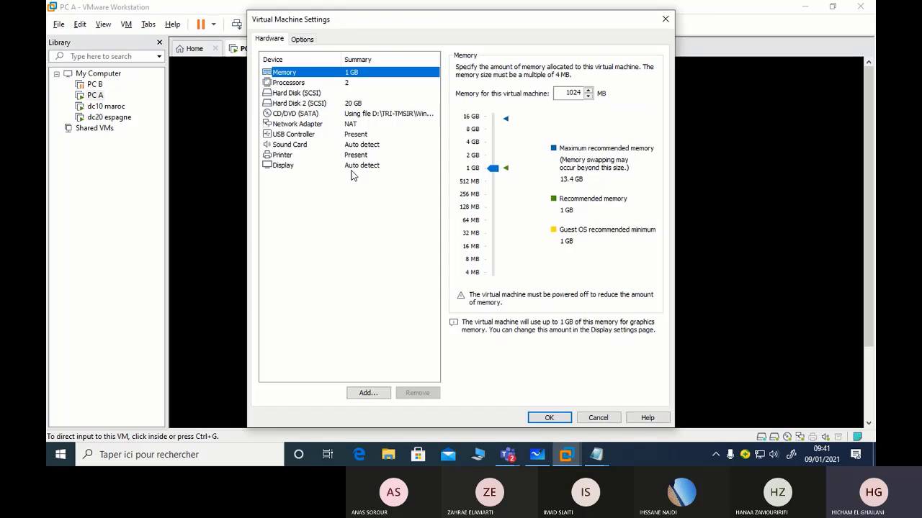
left_click(297, 127)
left_click(459, 195)
left_click(504, 210)
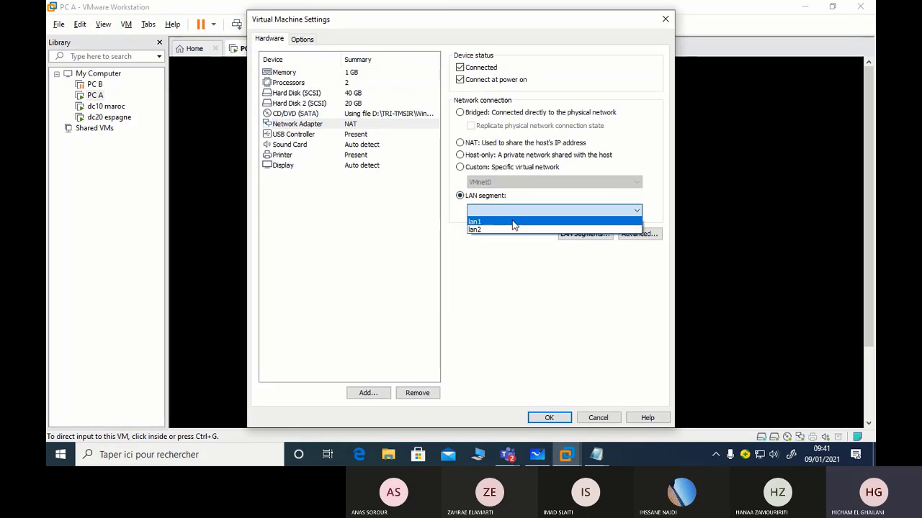
left_click(468, 220)
left_click(549, 419)
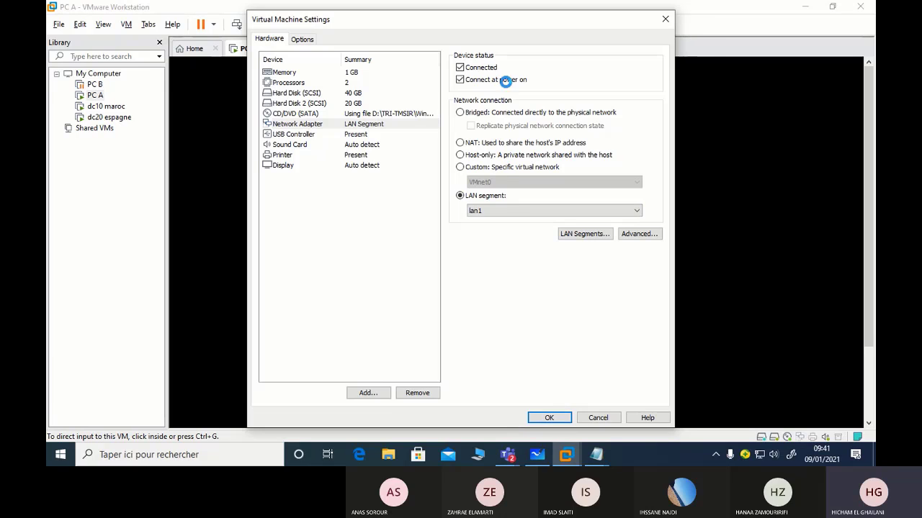
Confirm PC B's network adapter settings without changes, then resume the suspended PC B
right_click(446, 52)
left_click(469, 213)
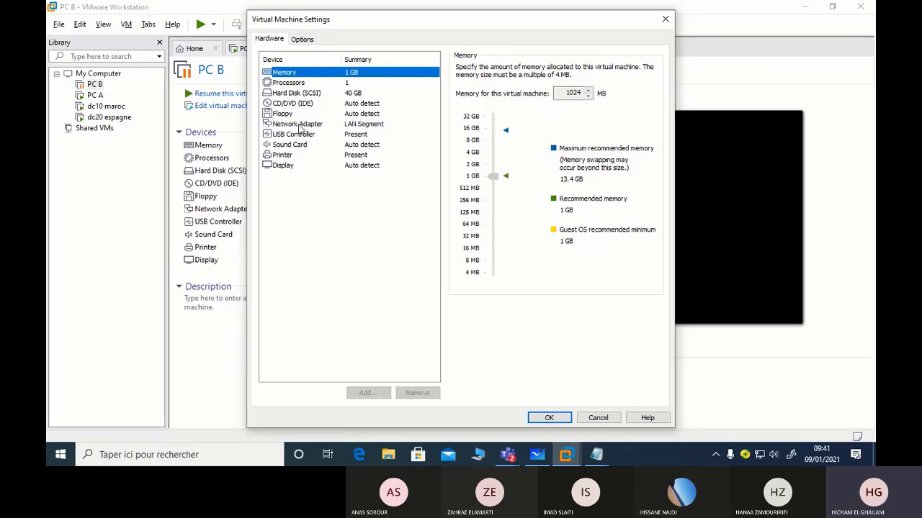
left_click(299, 125)
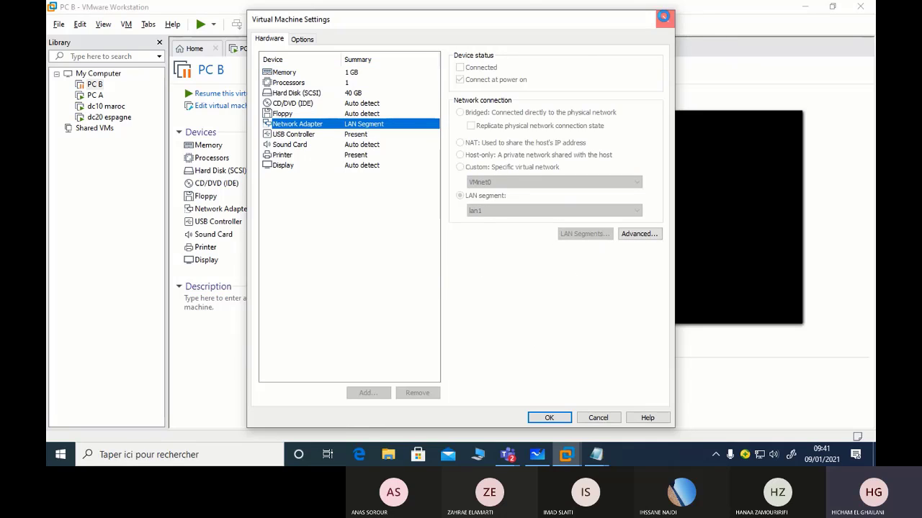
left_click(665, 19)
left_click(221, 94)
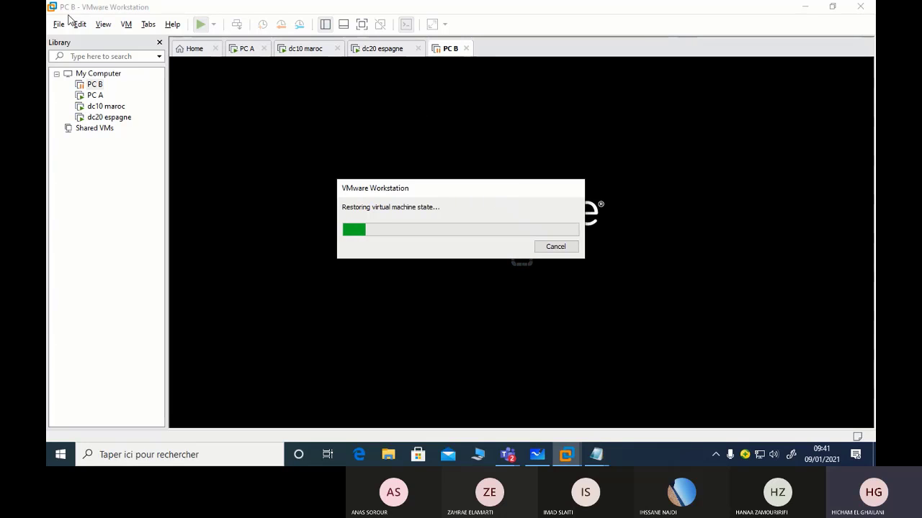
While PC A restores, send Ctrl+Alt+Del to PC B to bring up its password prompt
left_click(247, 49)
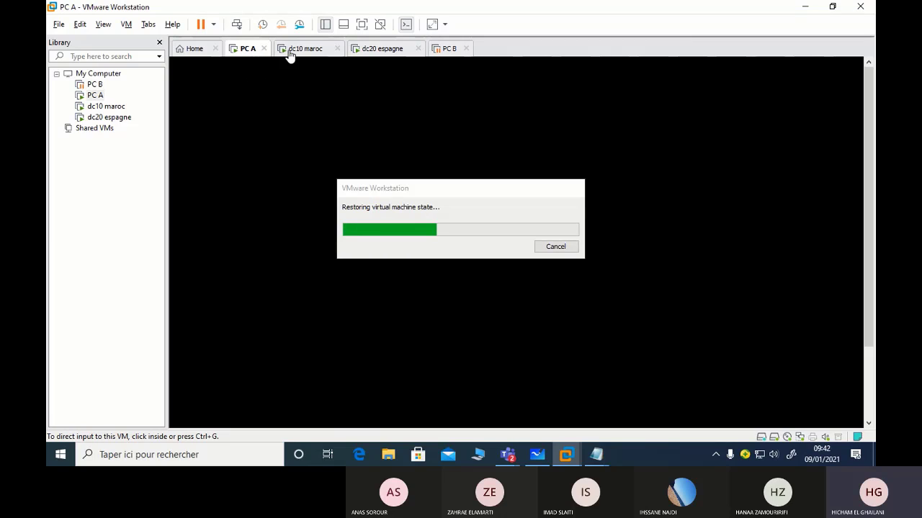
left_click(450, 49)
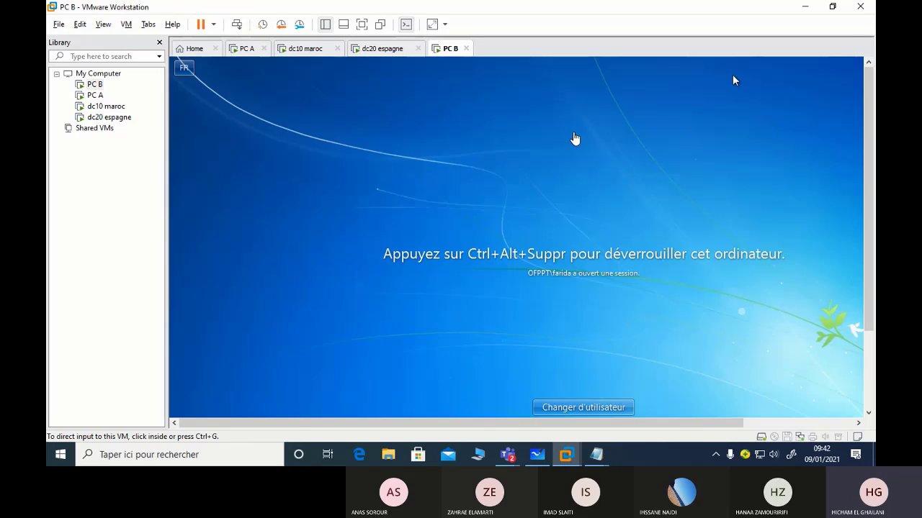
left_click(238, 50)
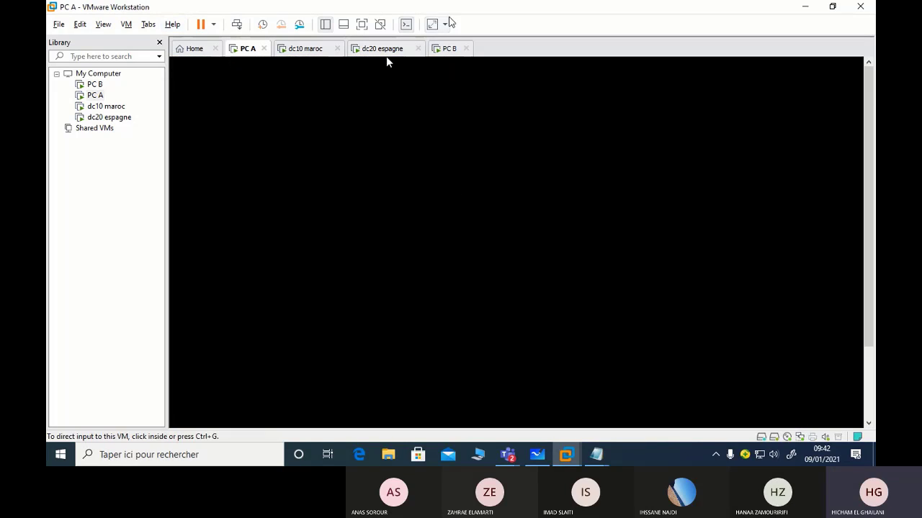
left_click(446, 49)
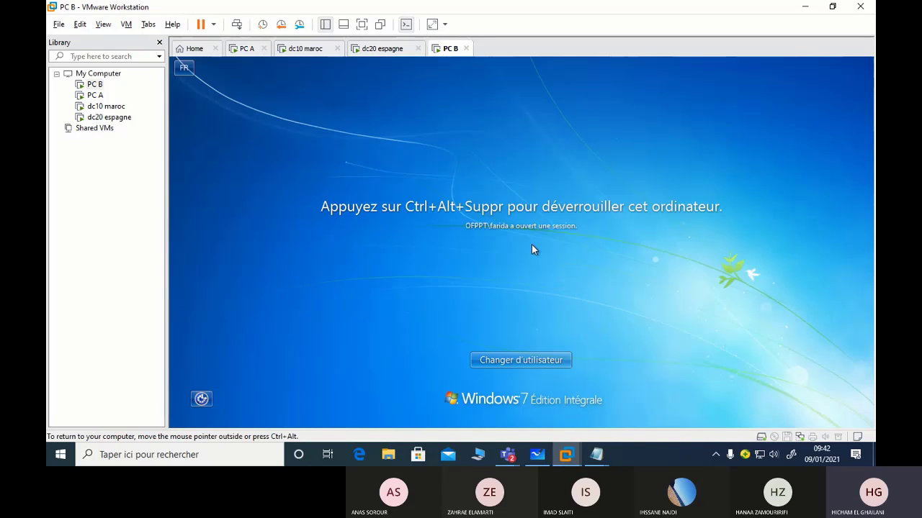
key("ctrl+alt+Delete")
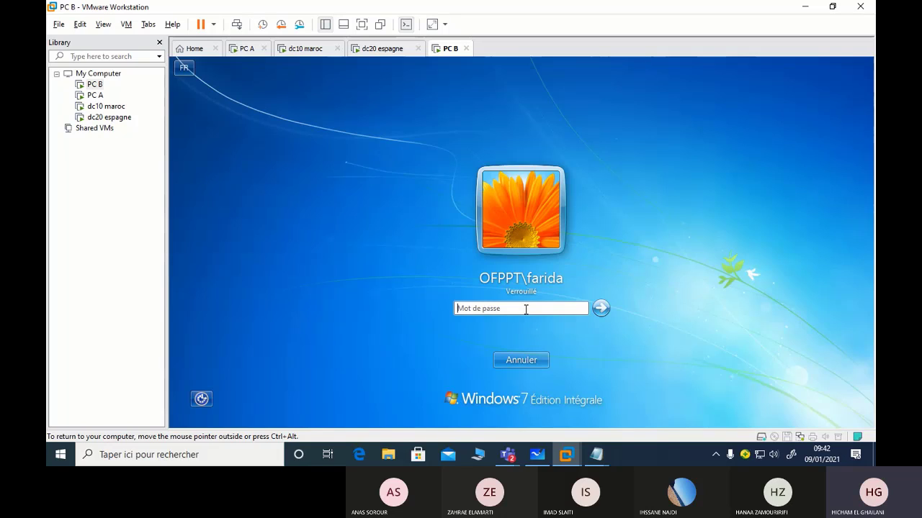
Enter PC B's account password and submit it to start signing in
left_click(240, 49)
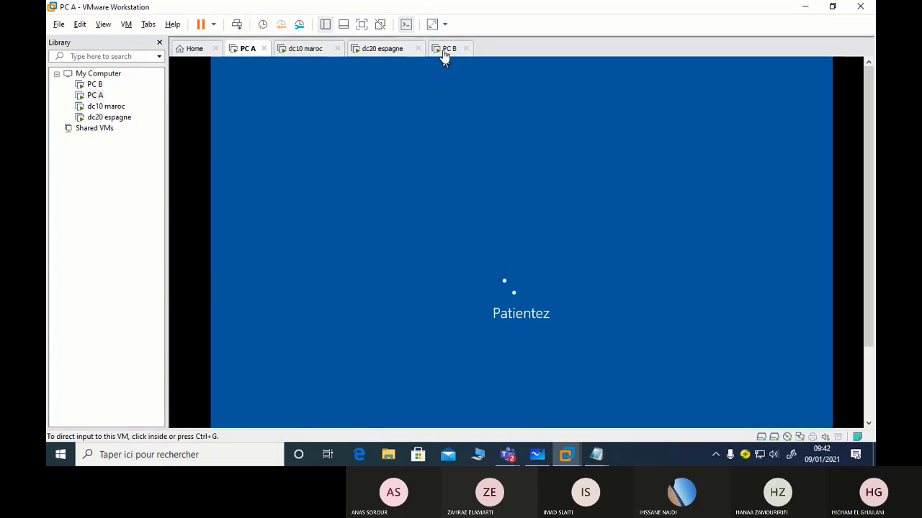
left_click(382, 48)
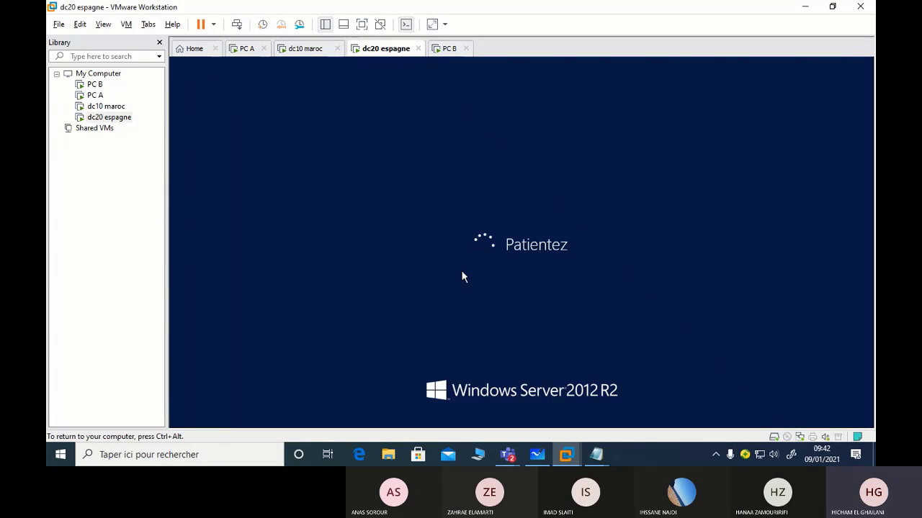
left_click(450, 49)
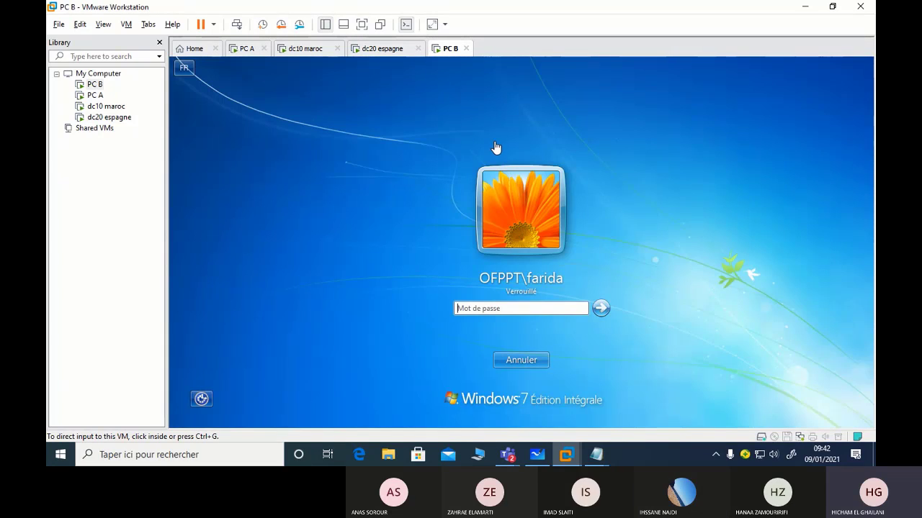
left_click(542, 317)
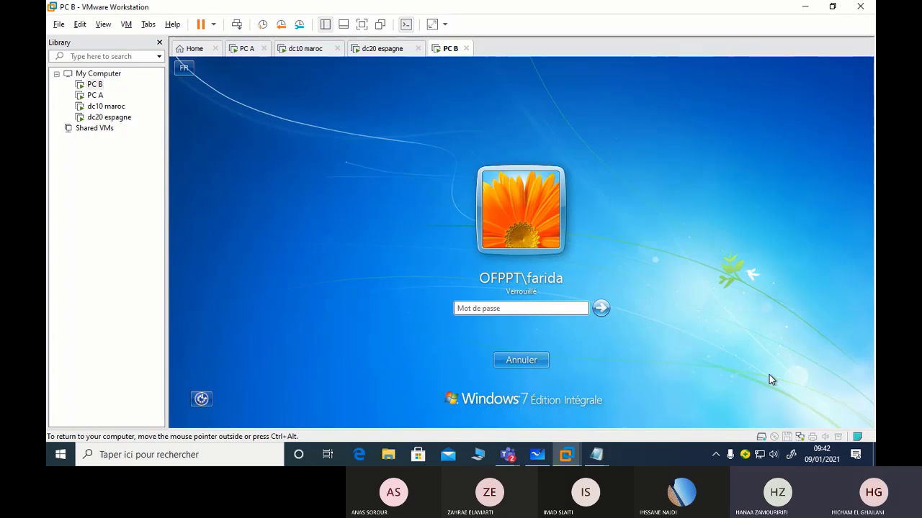
type("••••••••••")
key("Return")
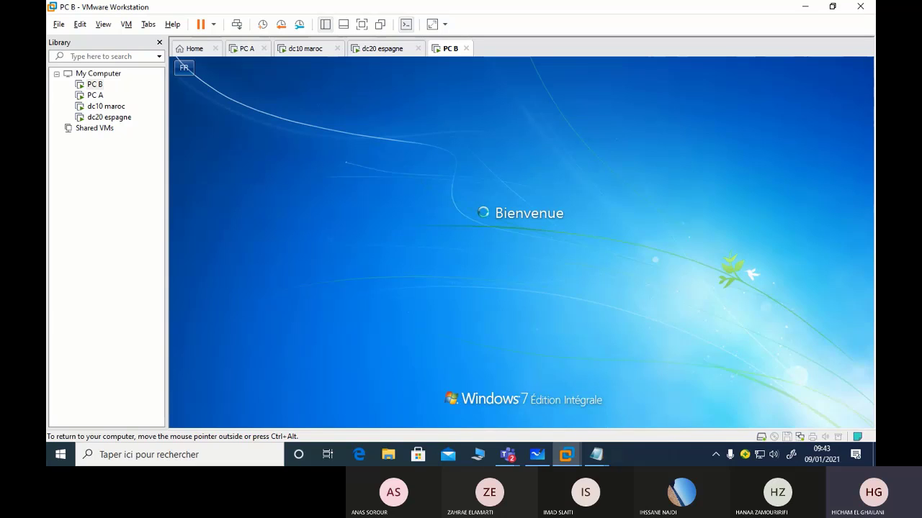
key("ctrl+alt")
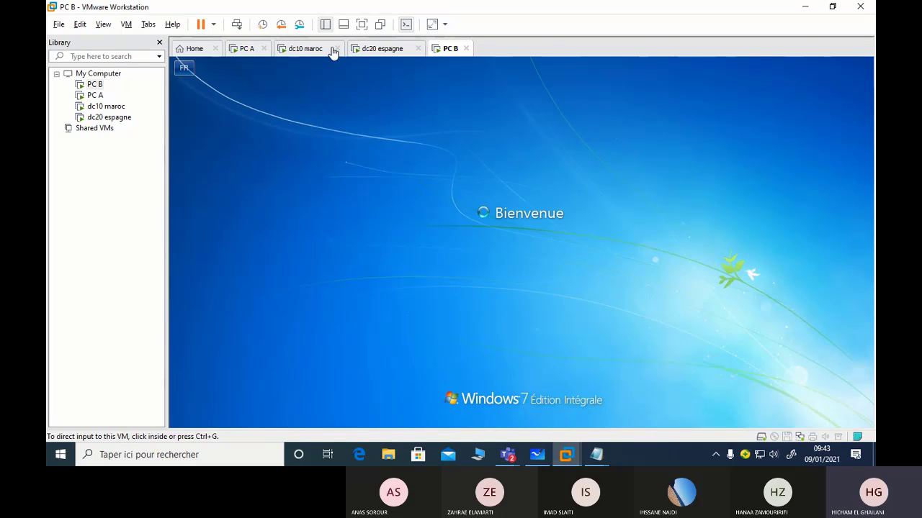
Send Ctrl+Alt+Del to dc20 espagne and log in with the administrator password
left_click(381, 52)
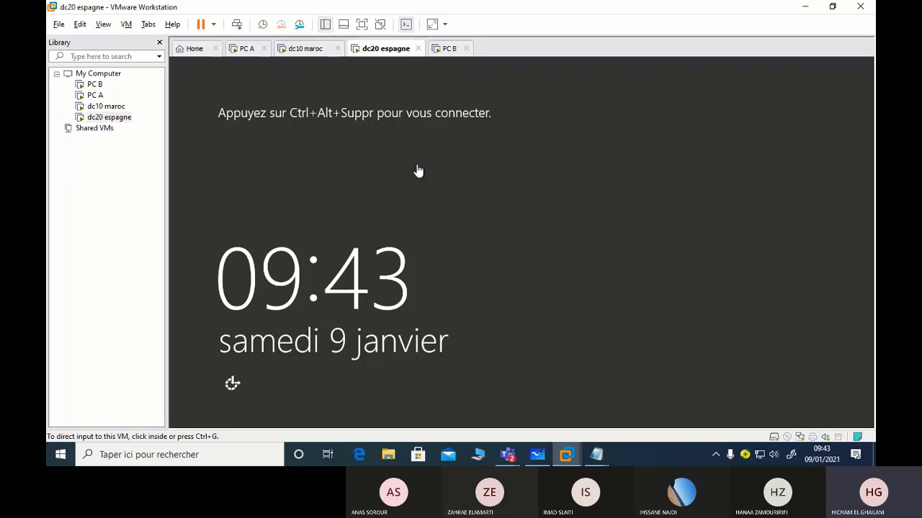
left_click(415, 199)
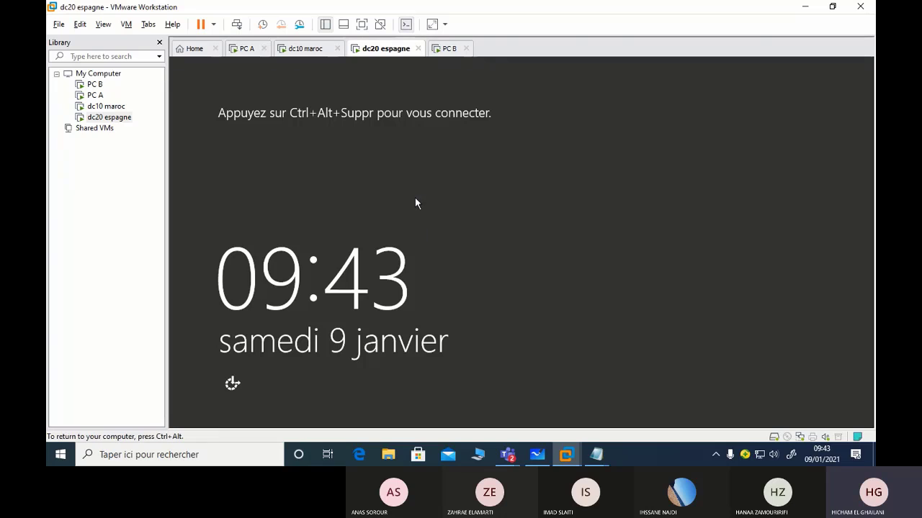
key("ctrl+alt+Delete")
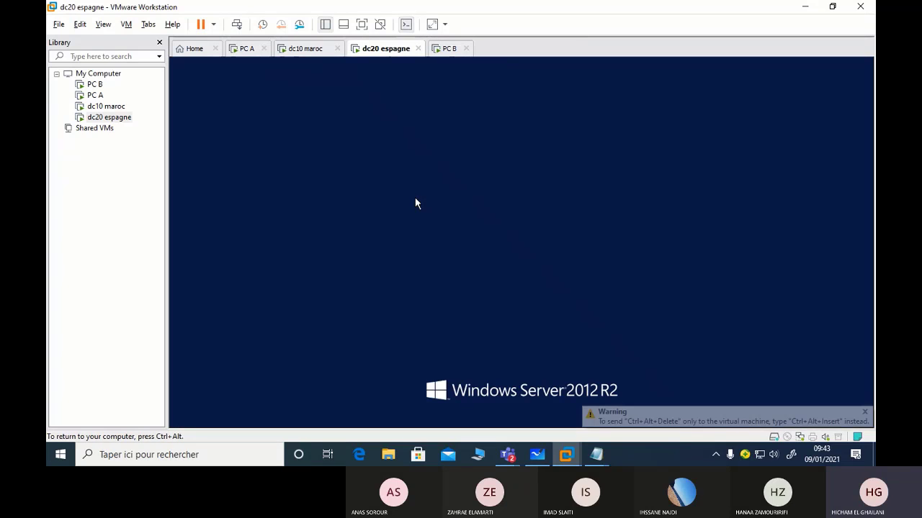
type("******")
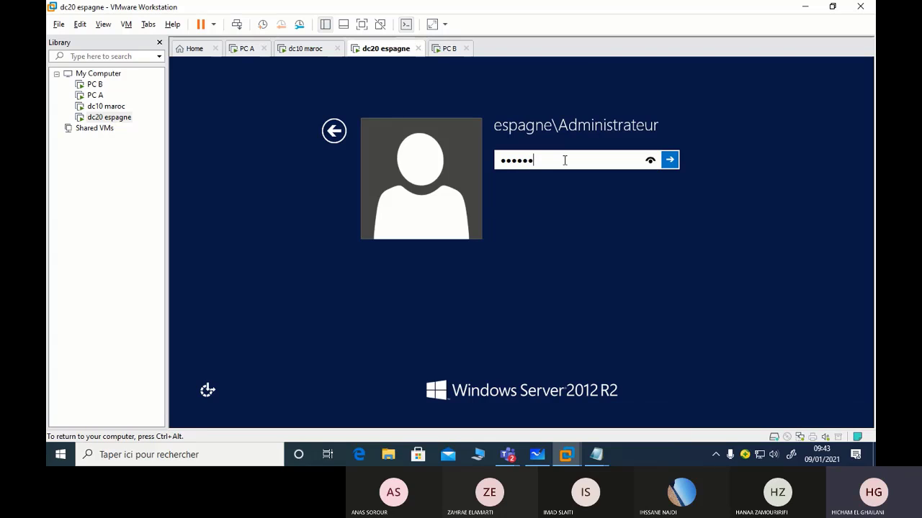
type("**")
key("Return")
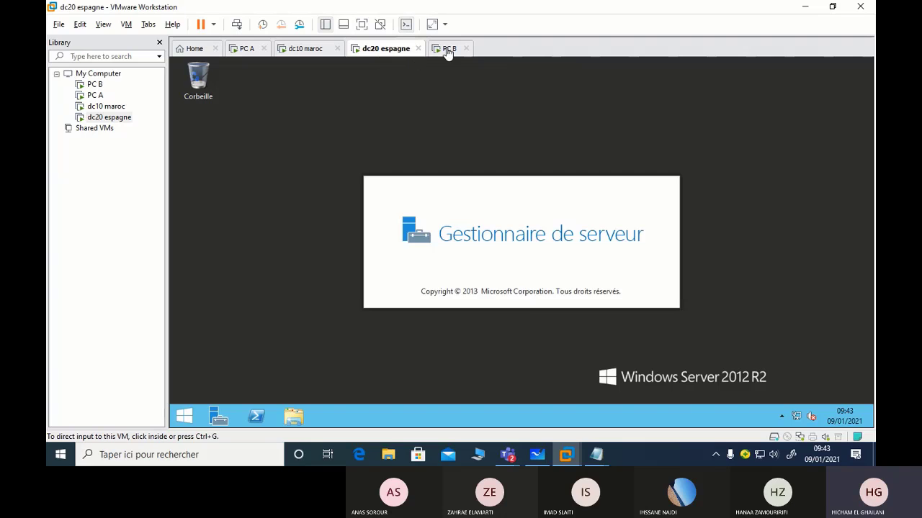
Retry PC B's logon, dismiss both incorrect-password errors, and switch PC B to full screen
left_click(449, 49)
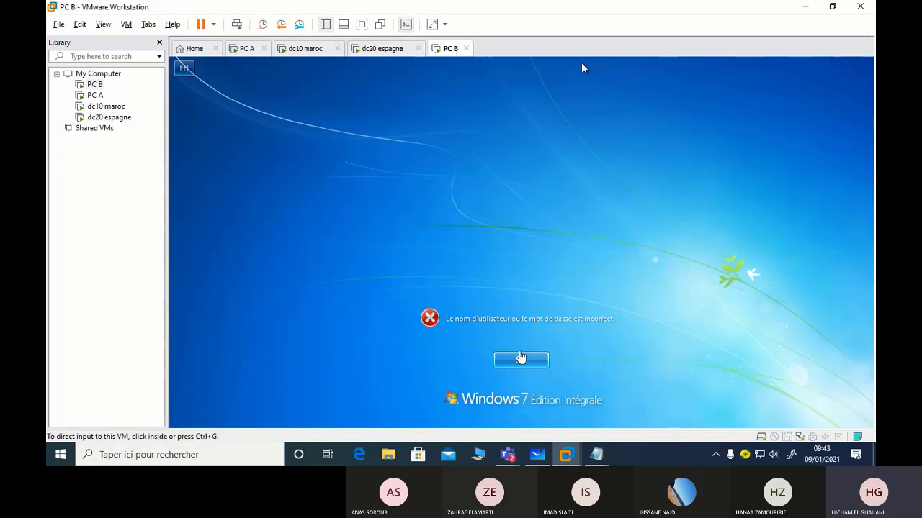
left_click(581, 68)
left_click(517, 365)
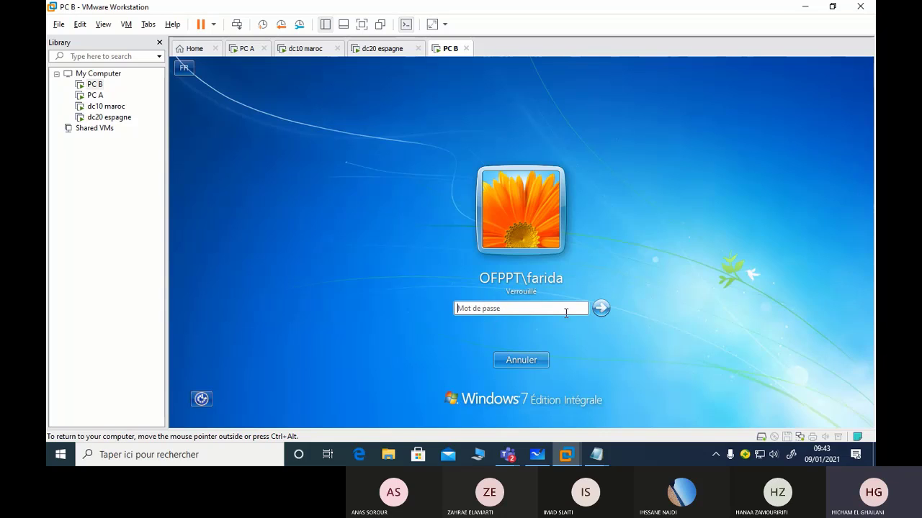
left_click(599, 309)
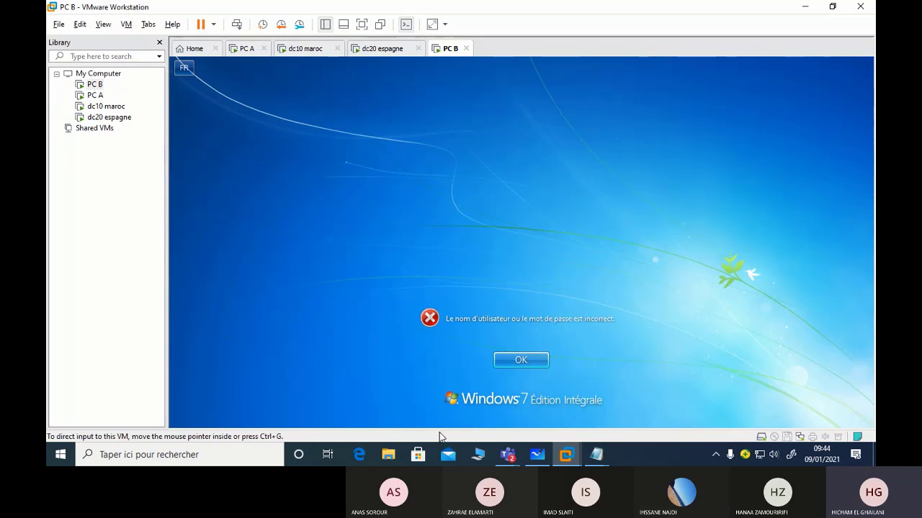
left_click(543, 368)
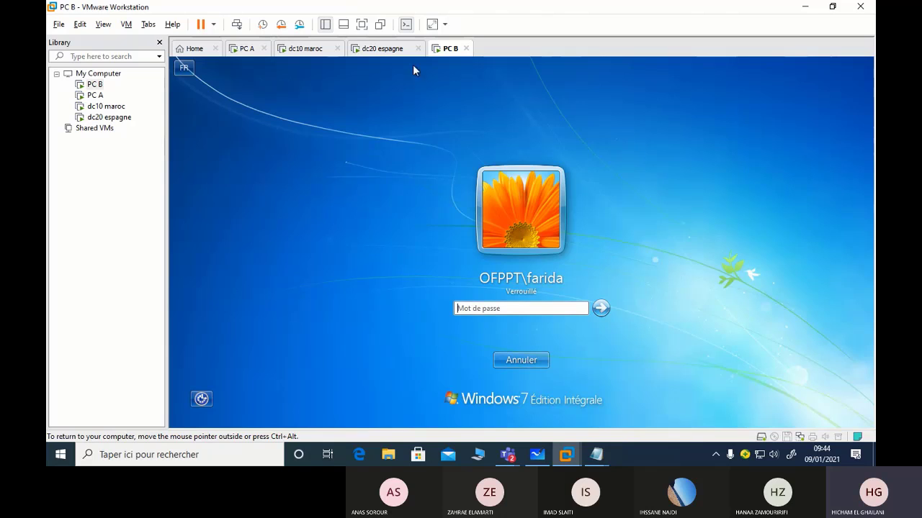
left_click(356, 27)
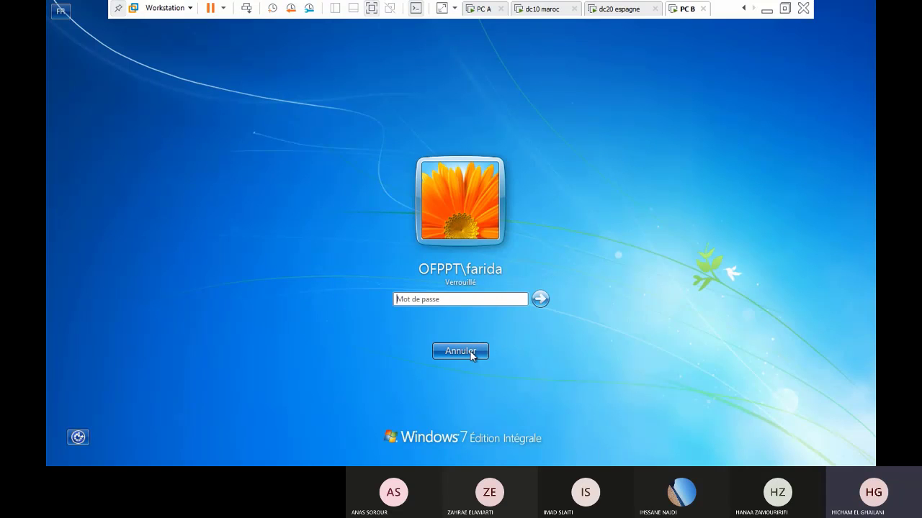
Start typing a password on the locked session, then clear it and cancel the unlock
left_click(449, 299)
type("P@ss")
key("BackSpace")
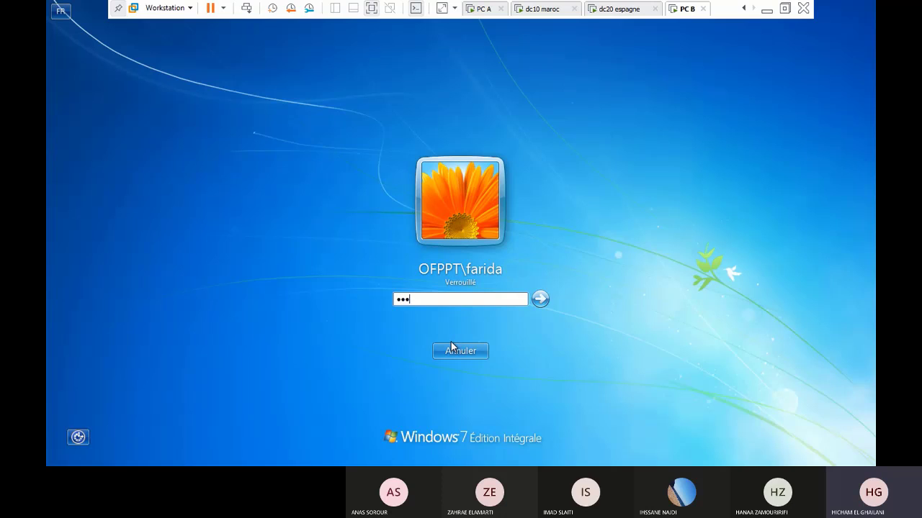
left_click(452, 348)
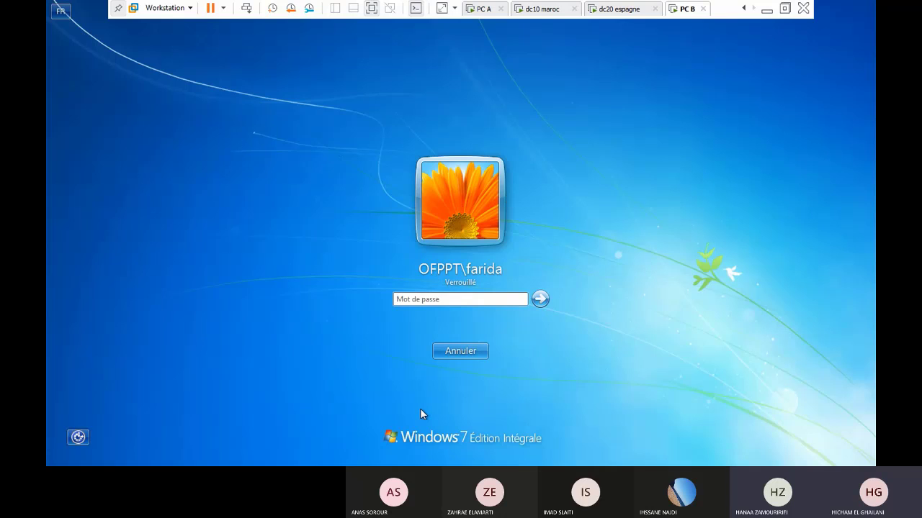
left_click(477, 355)
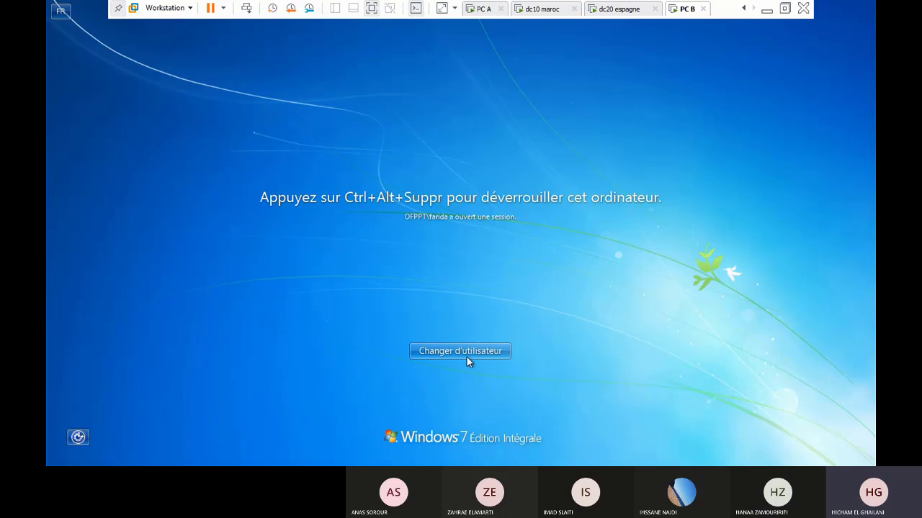
Switch to Autre utilisateur, viewing and closing the other-domain logon help
left_click(467, 357)
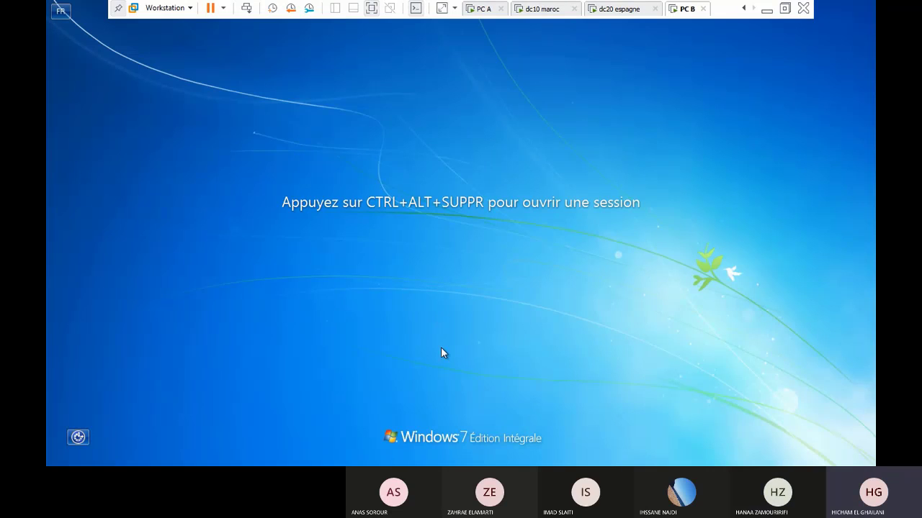
key("ctrl+alt+Delete")
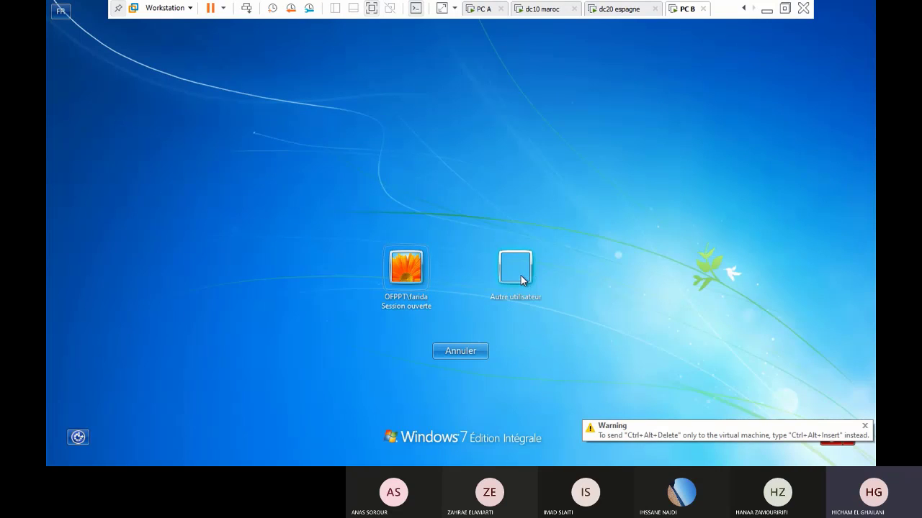
left_click(524, 278)
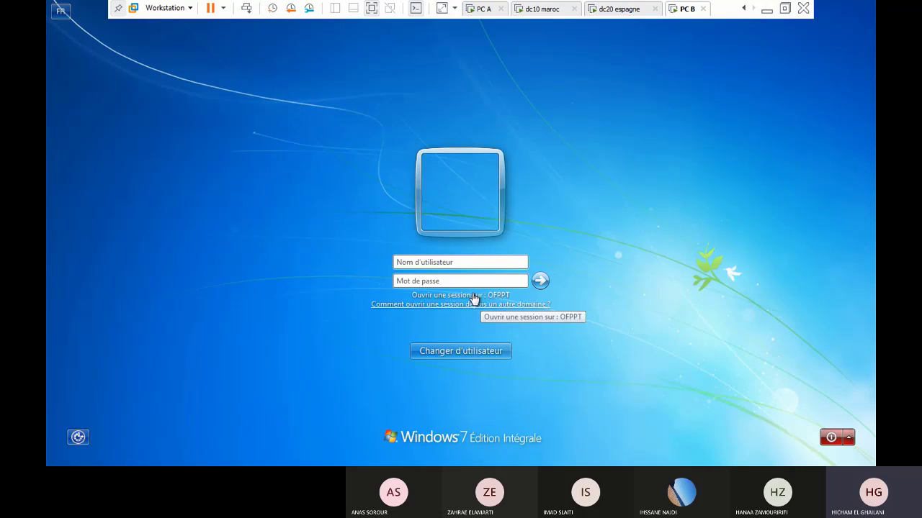
left_click(437, 264)
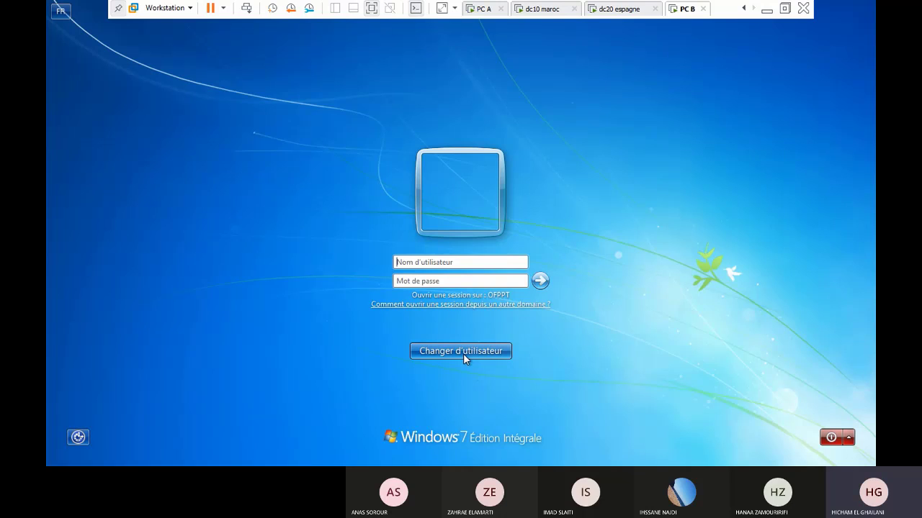
left_click(463, 305)
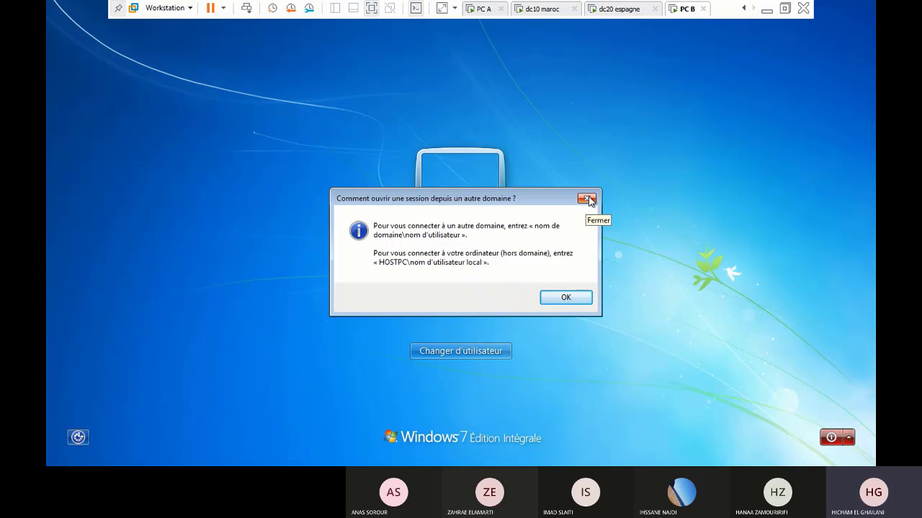
left_click(589, 200)
left_click(438, 280)
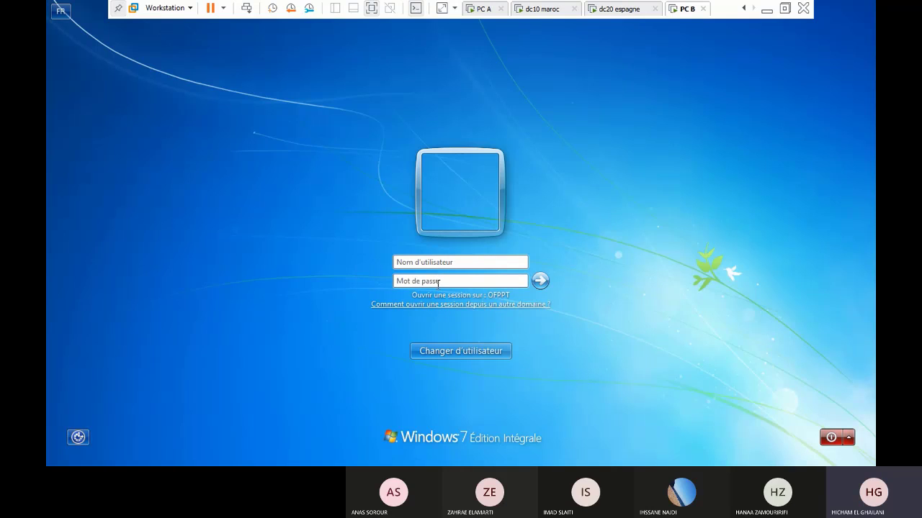
Log on with a HOSTPC\ local account, dismiss the credentials error, and resubmit
left_click(447, 265)
type("Hostpc")
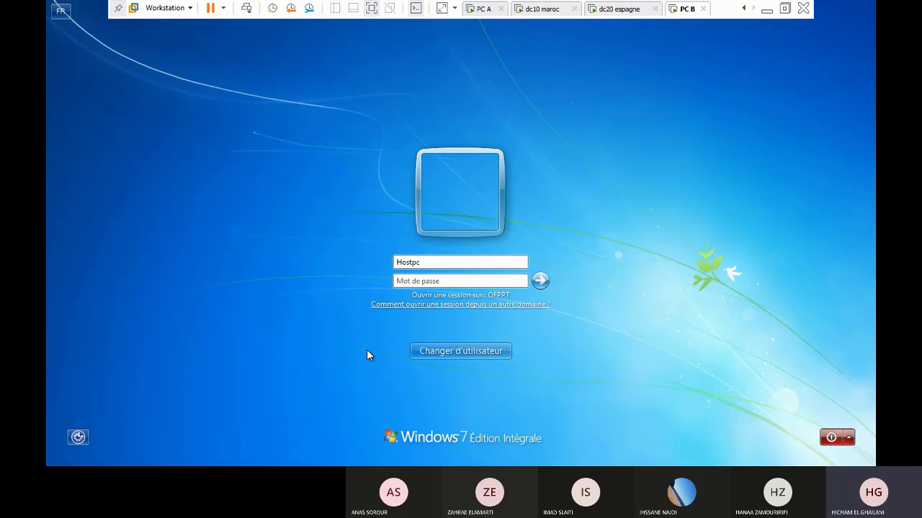
left_click(444, 306)
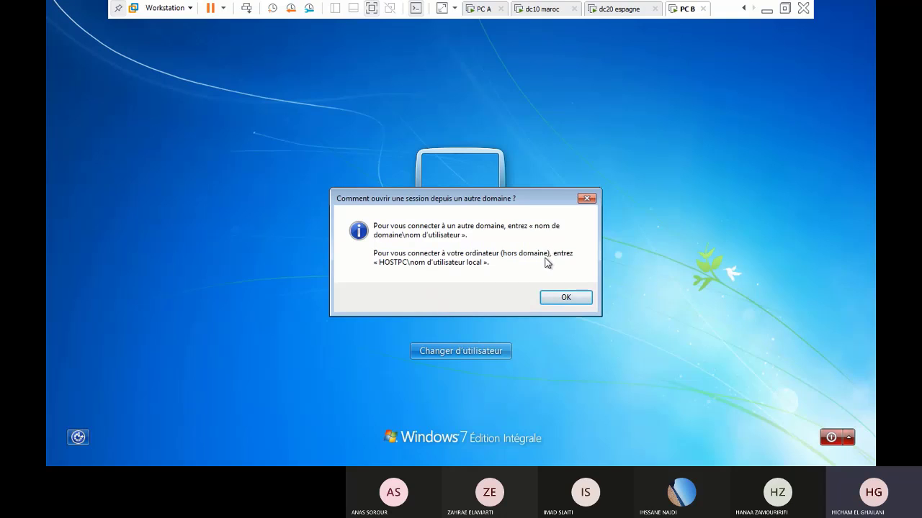
left_click(586, 200)
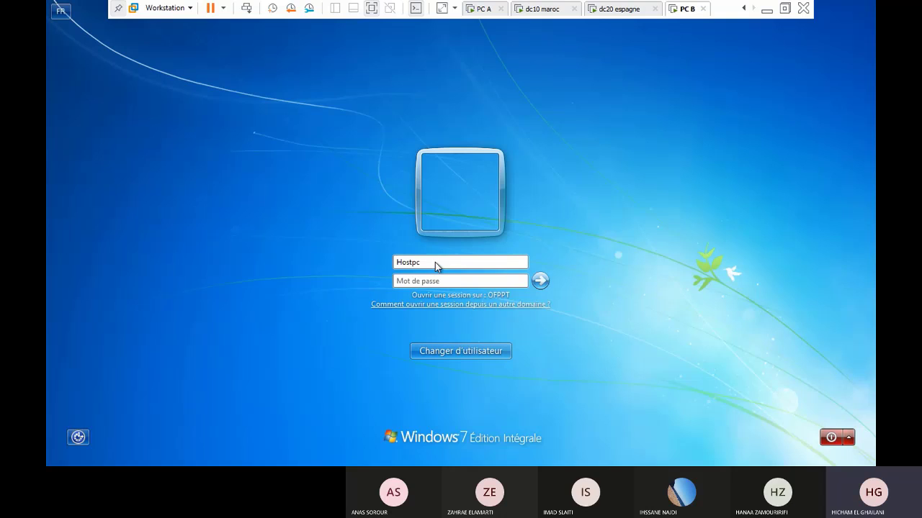
type("\\")
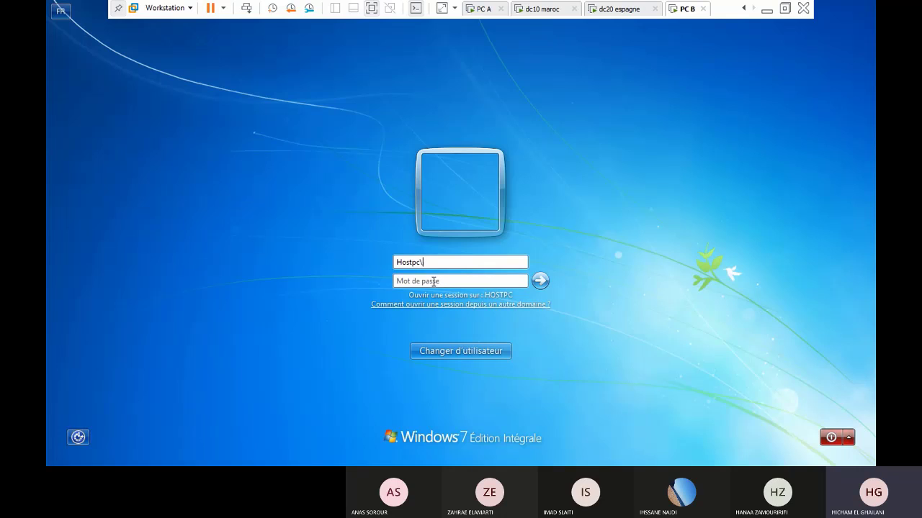
type("tri")
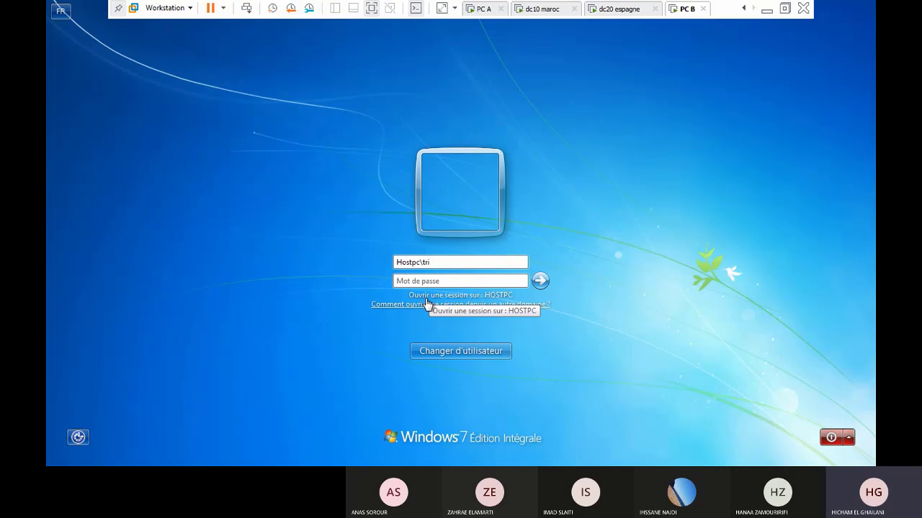
type("1a")
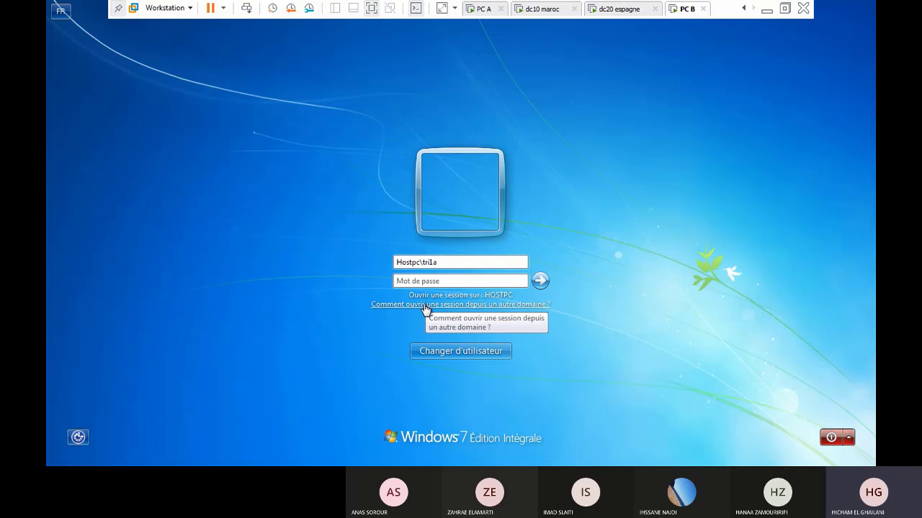
key("Return")
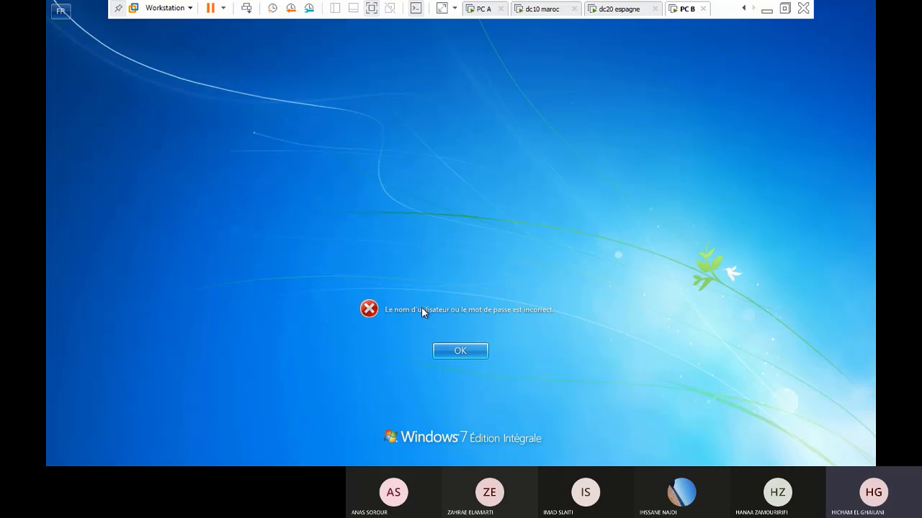
left_click(480, 351)
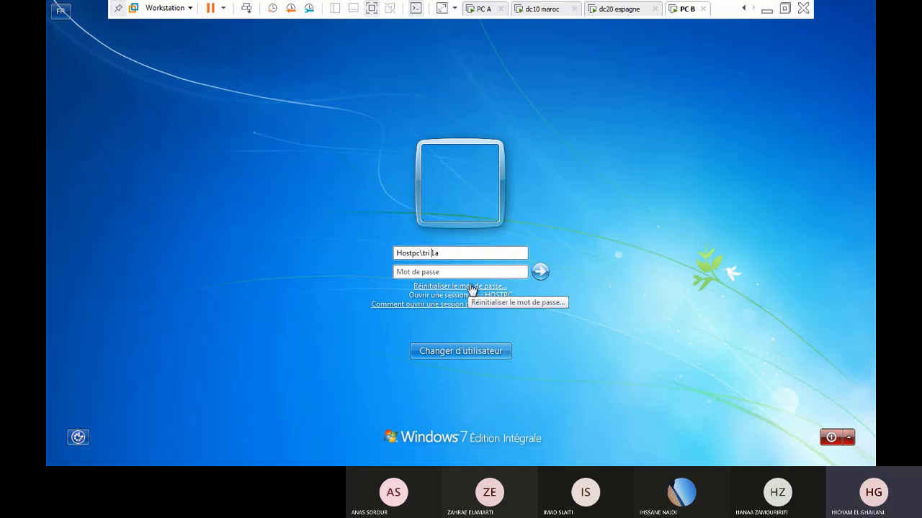
key("Return")
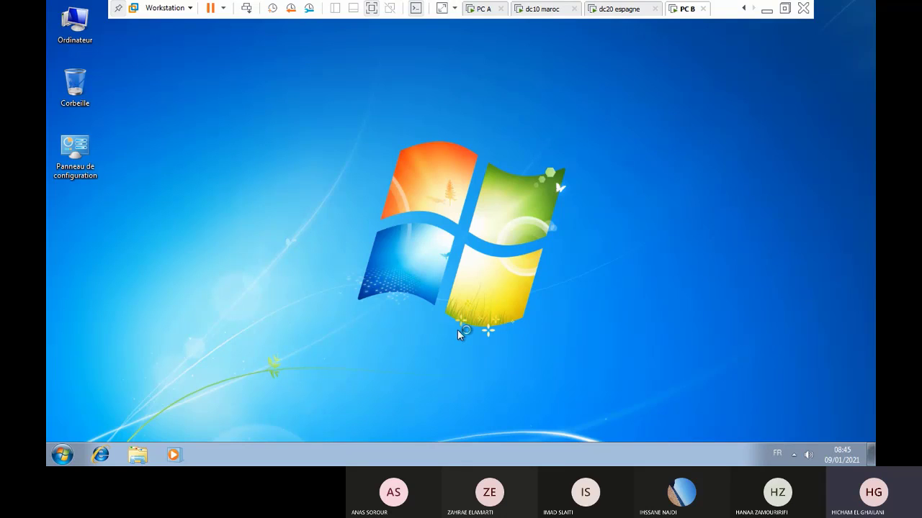
From Ordinateur's properties, switch PC B from the ofppt.ma domain to a workgroup and type WORKGROU
right_click(76, 30)
left_click(121, 147)
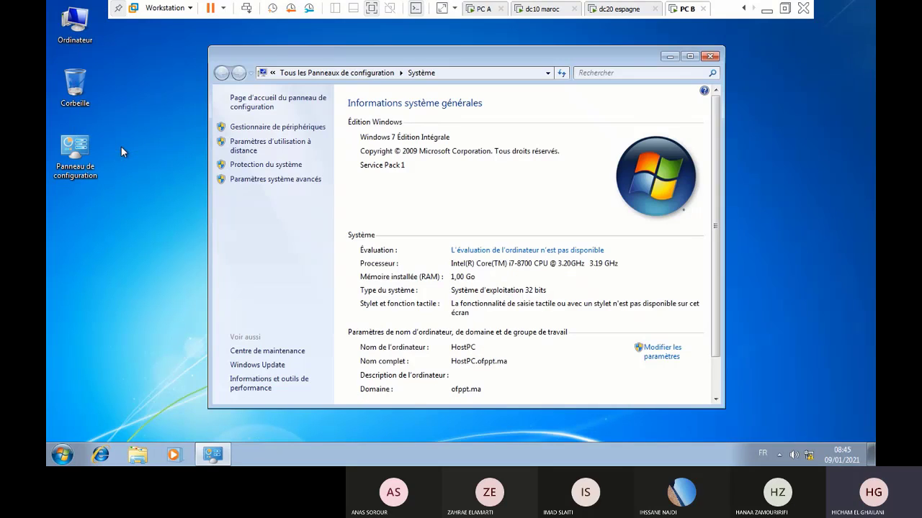
left_click(663, 356)
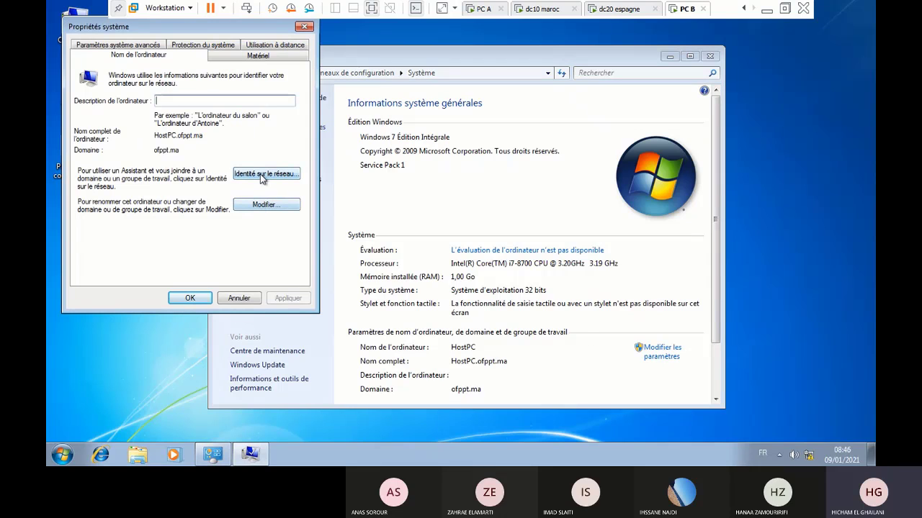
left_click(266, 205)
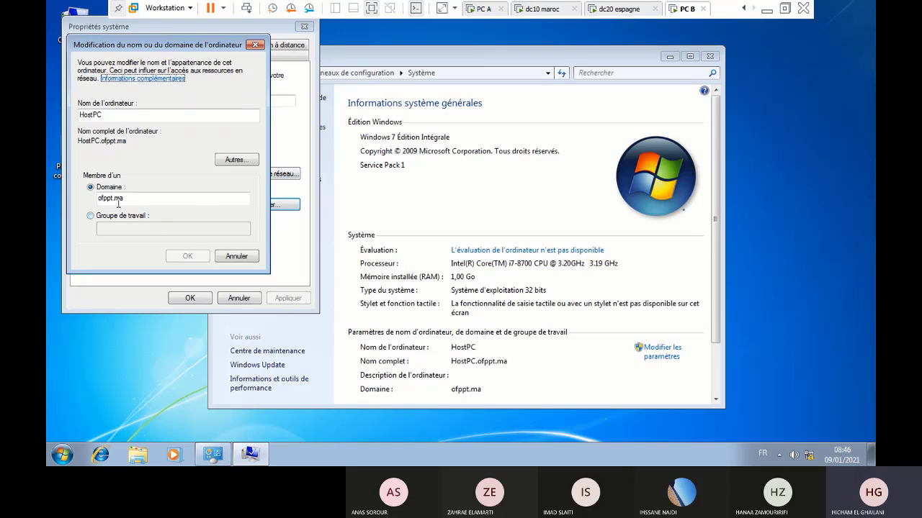
left_click(91, 218)
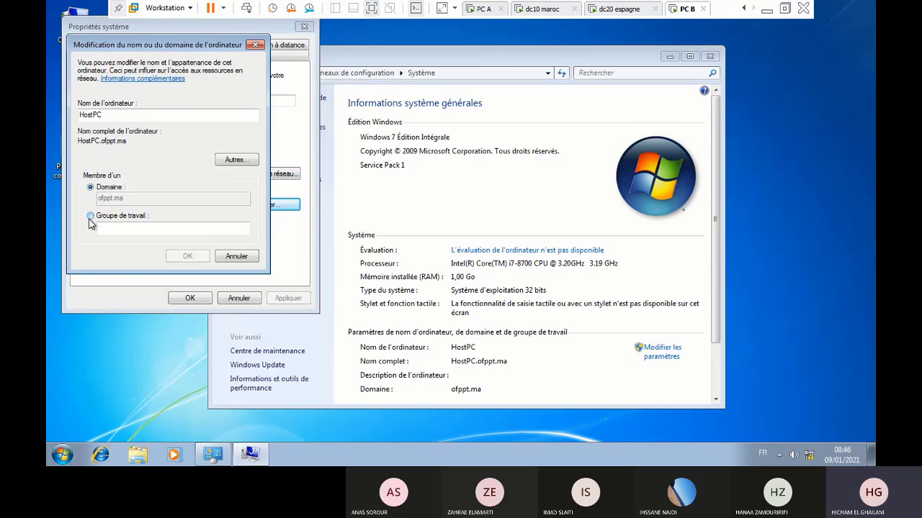
left_click(156, 228)
type("WOR")
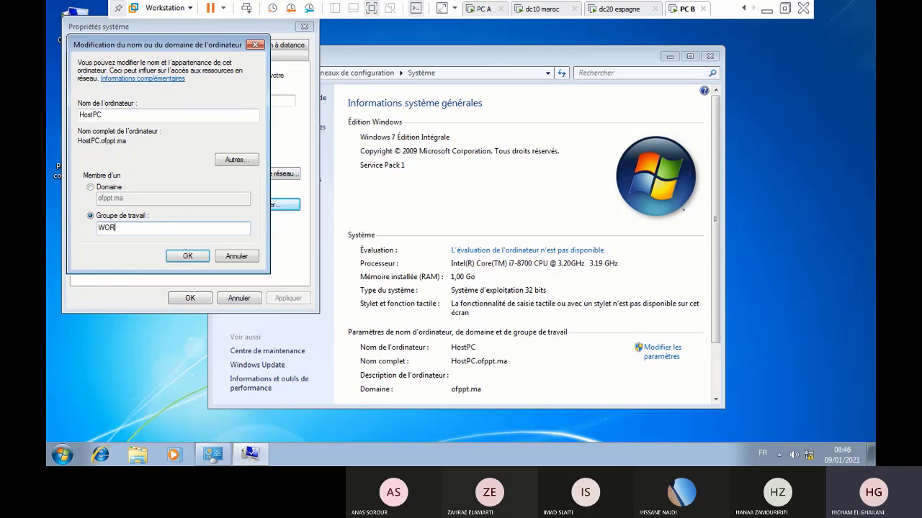
type("KGROUP")
Apply the WORKGROUP change, retrying after a cancelled prompt, and confirm with the domain credentials
left_click(184, 256)
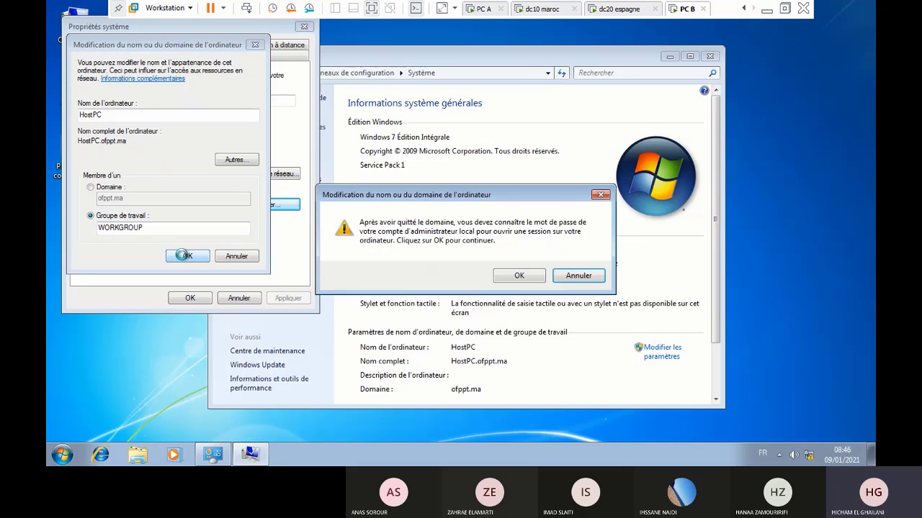
left_click(519, 277)
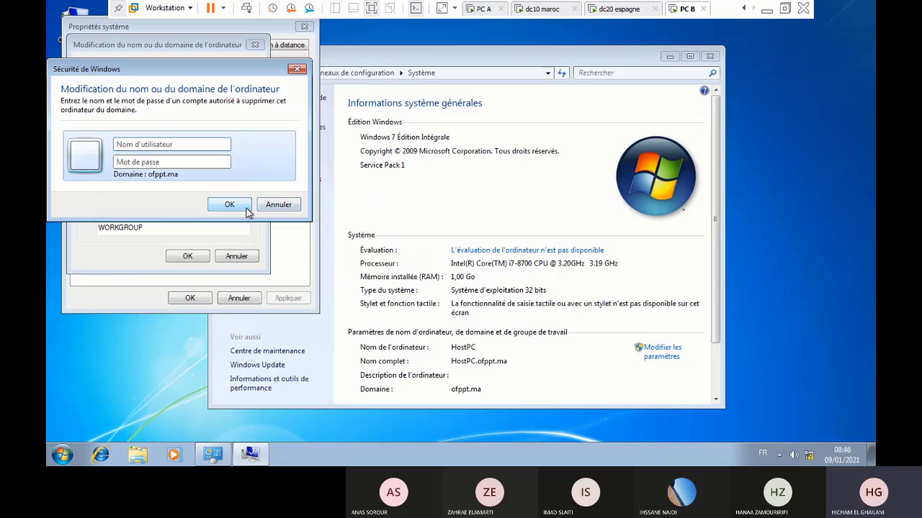
left_click(277, 207)
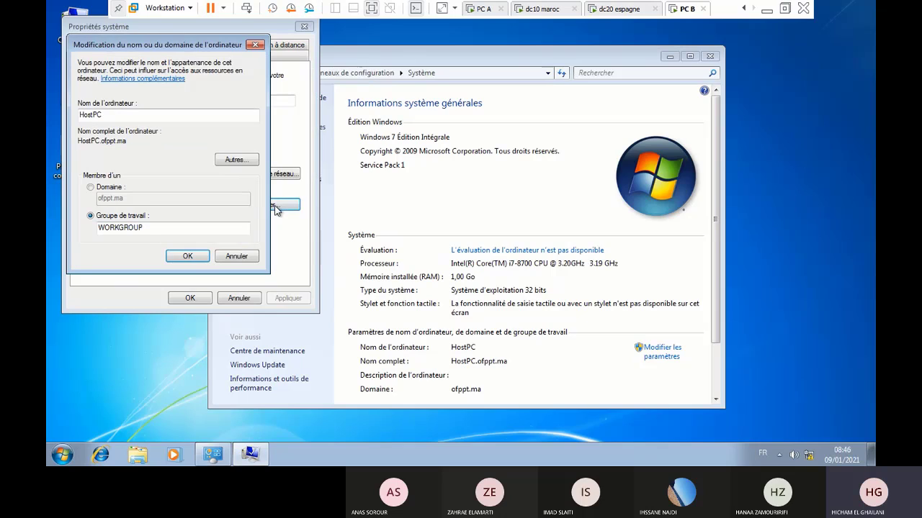
left_click(188, 256)
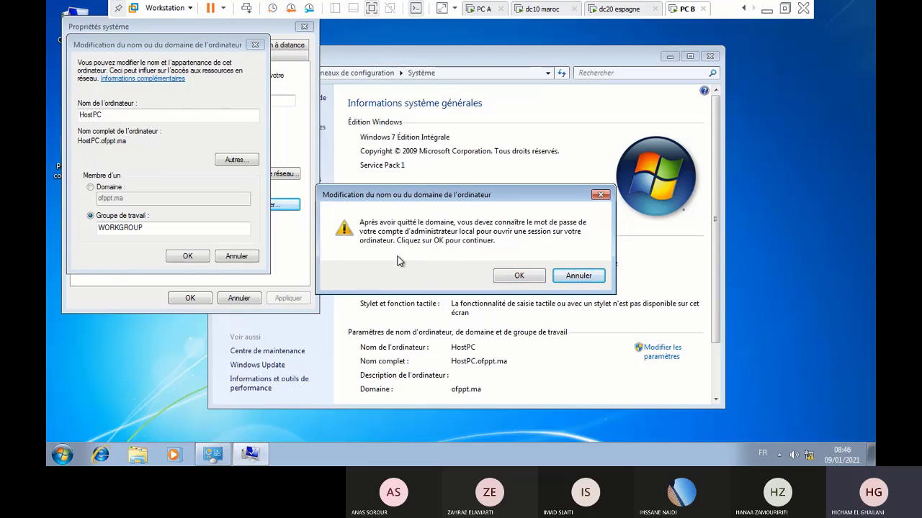
left_click(520, 272)
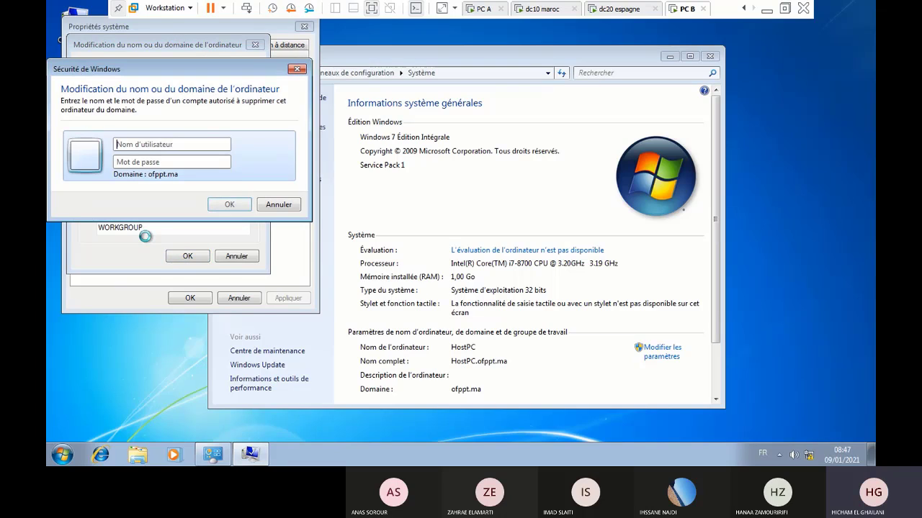
type("ho")
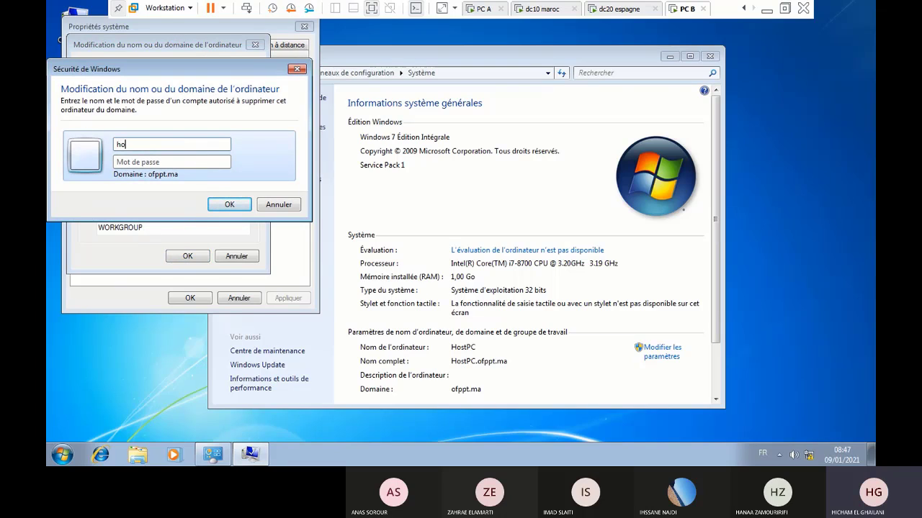
type("stpc\\tri 1a")
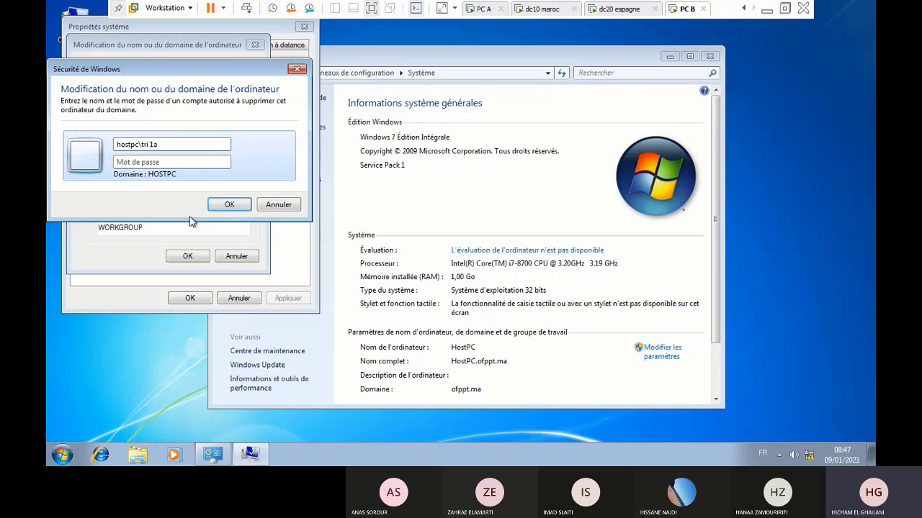
left_click(232, 206)
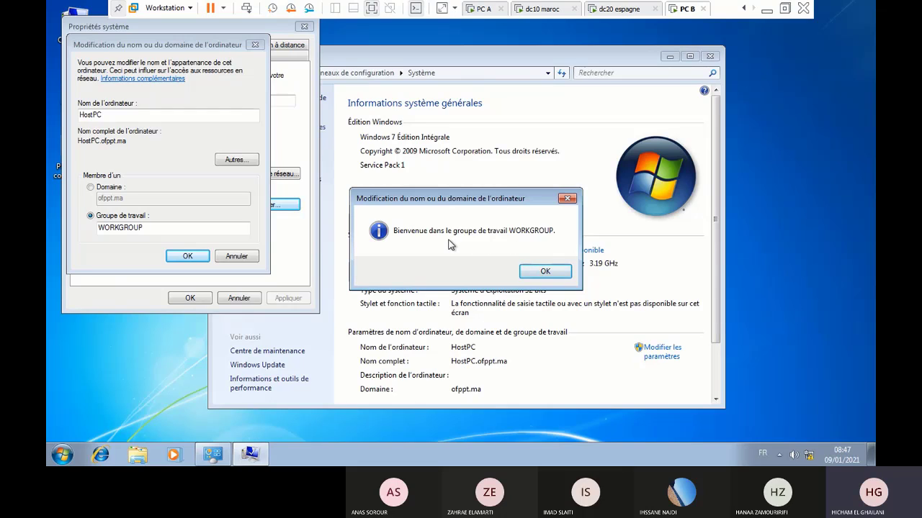
Acknowledge the WORKGROUP welcome, restart PC B now, and switch to the dc10 maroc machine
left_click(545, 272)
left_click(534, 243)
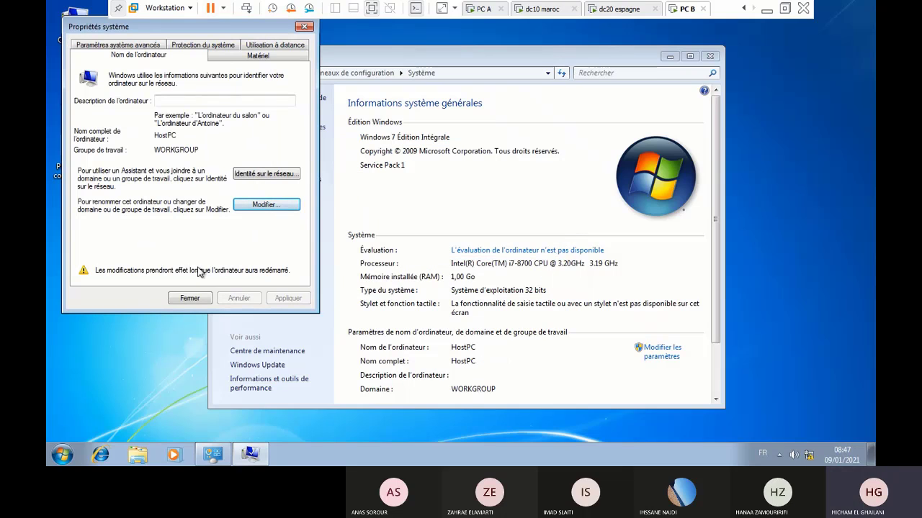
left_click(191, 299)
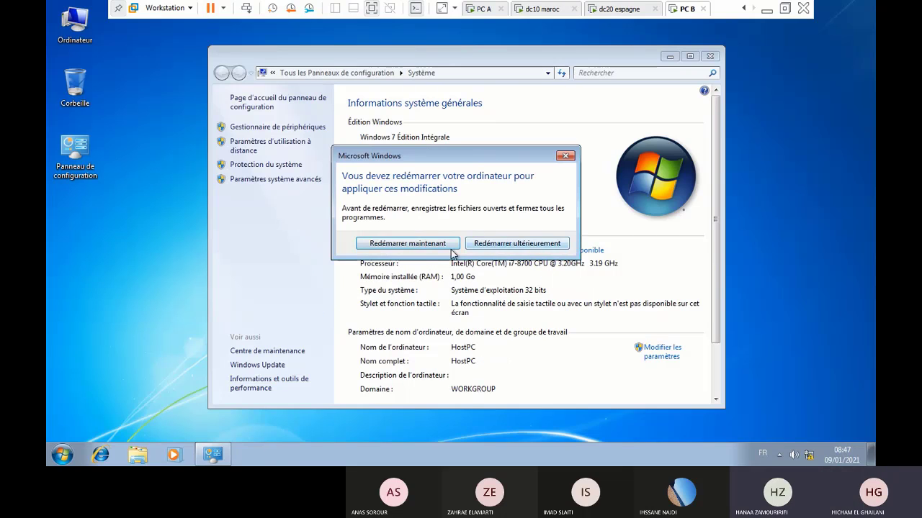
left_click(407, 243)
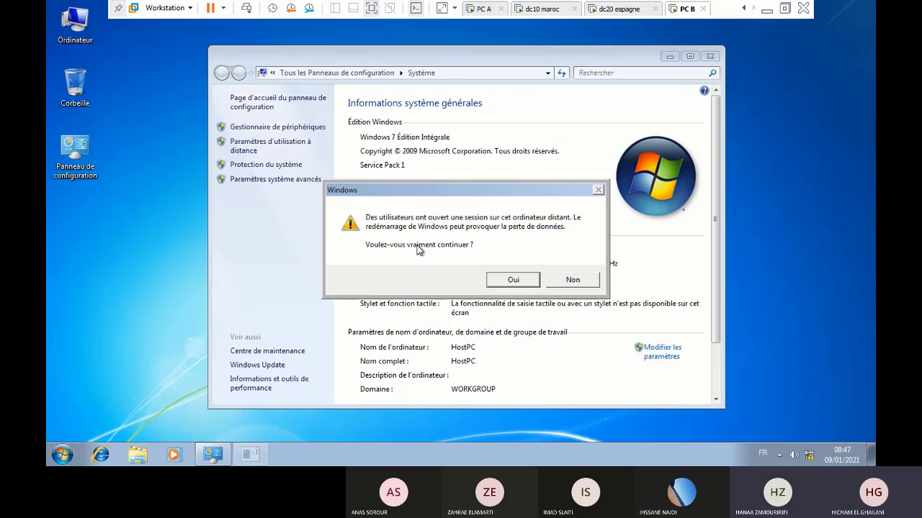
left_click(525, 276)
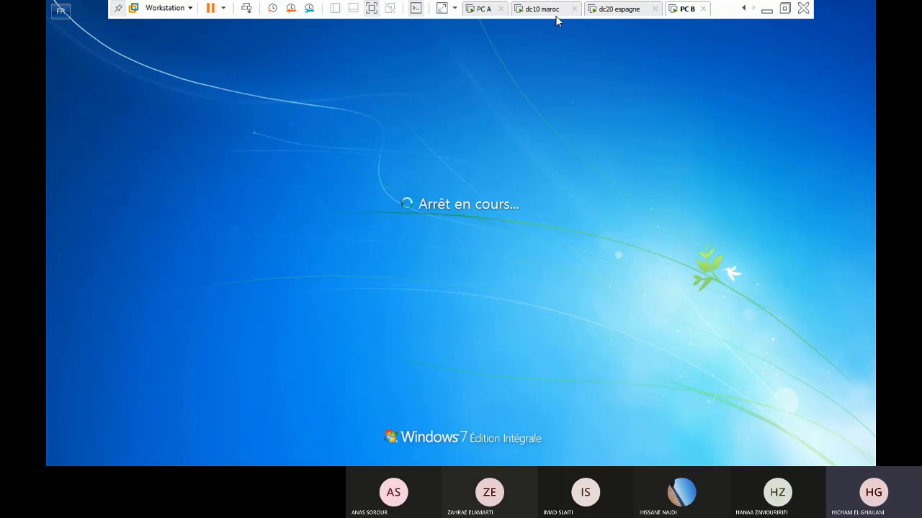
left_click(553, 12)
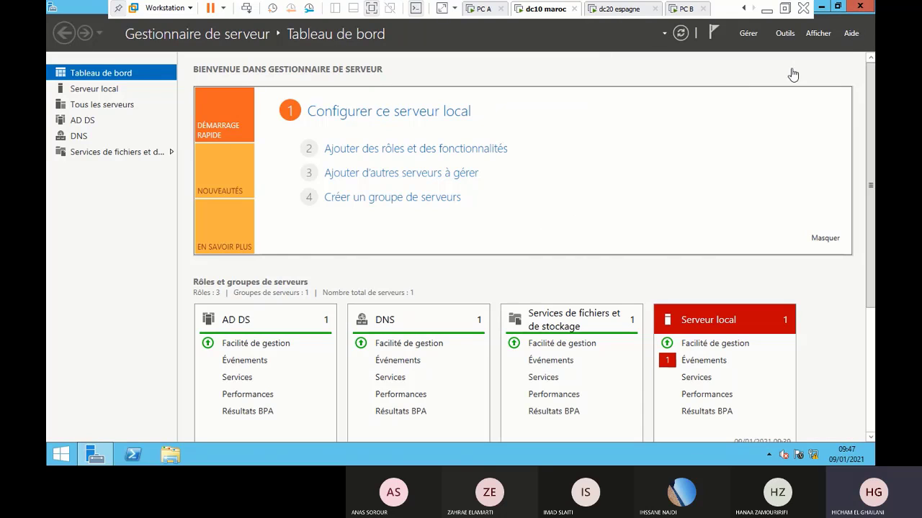
left_click(133, 454)
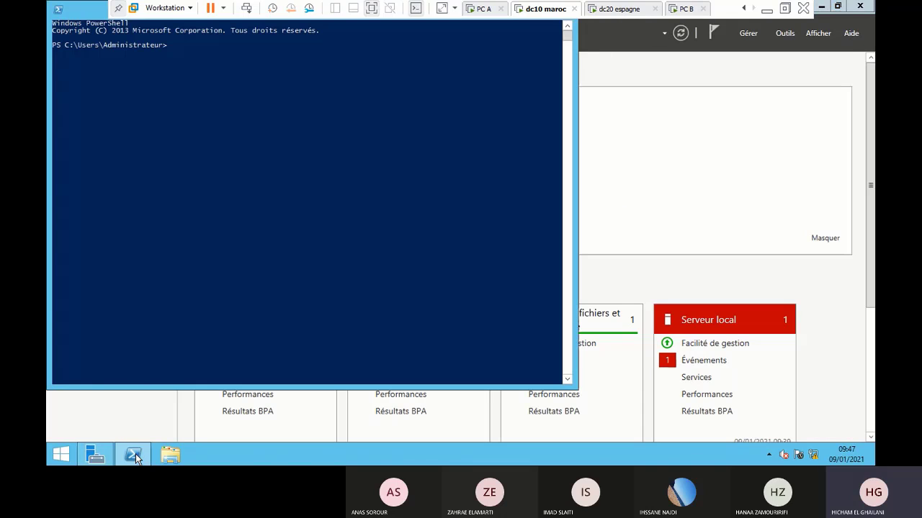
type("pin")
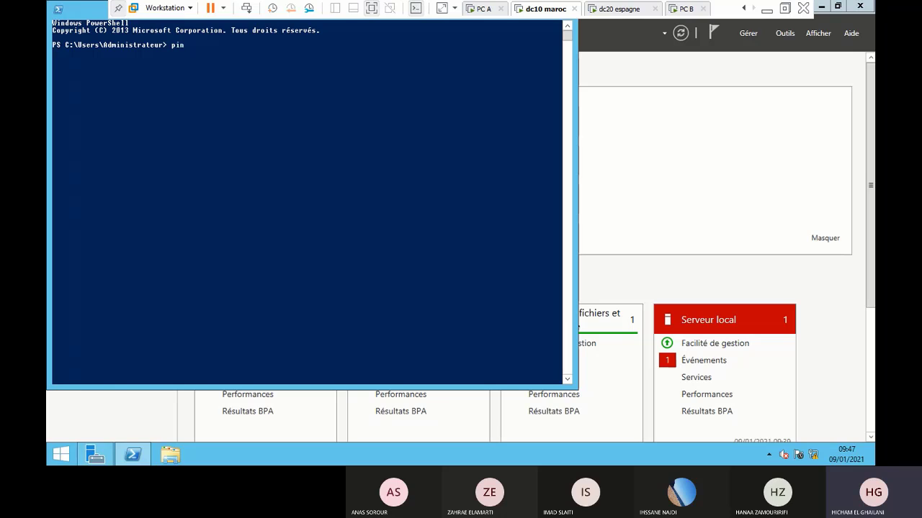
type("g 192.168.1.2")
key("Return")
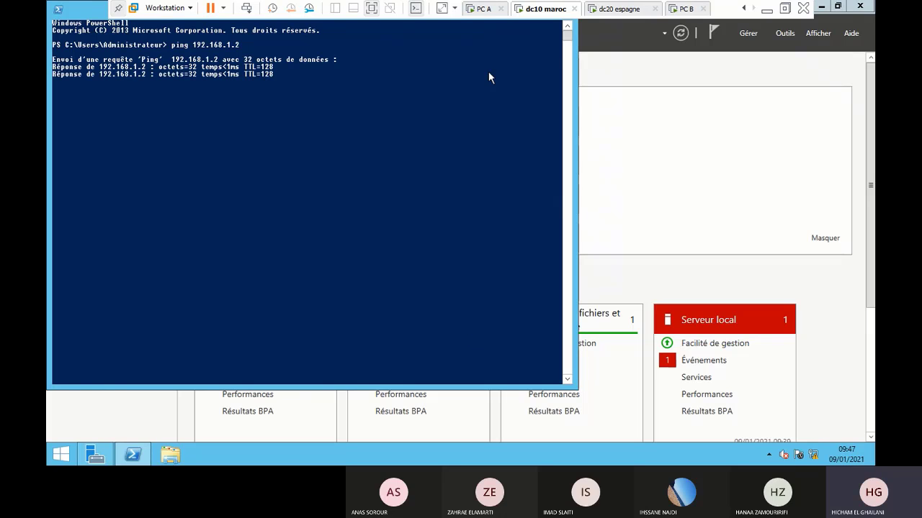
left_click_drag(48, 29, 657, 103)
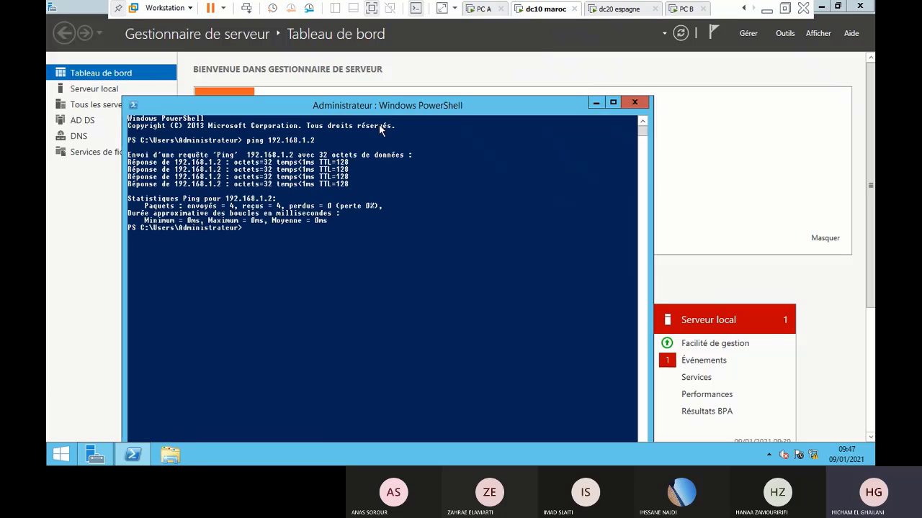
left_click(634, 102)
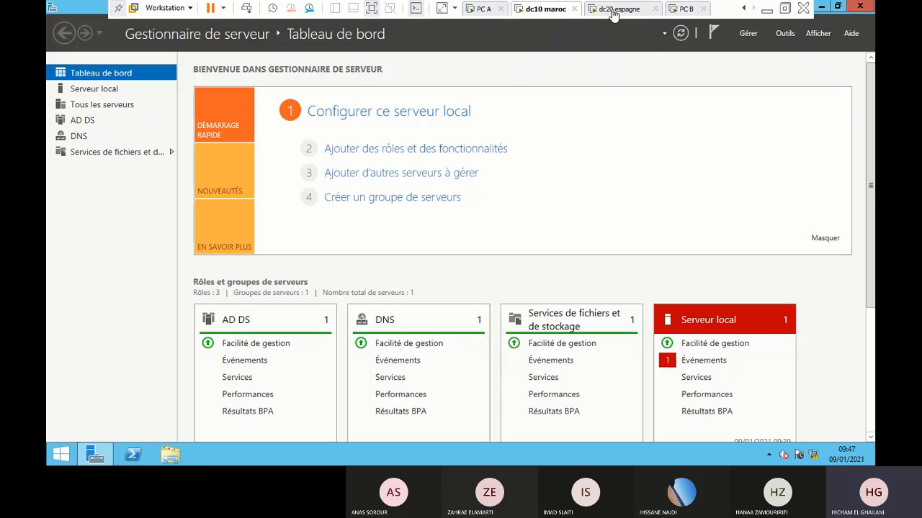
On PC B, open a command prompt and ping 192.168.1.2
left_click(683, 10)
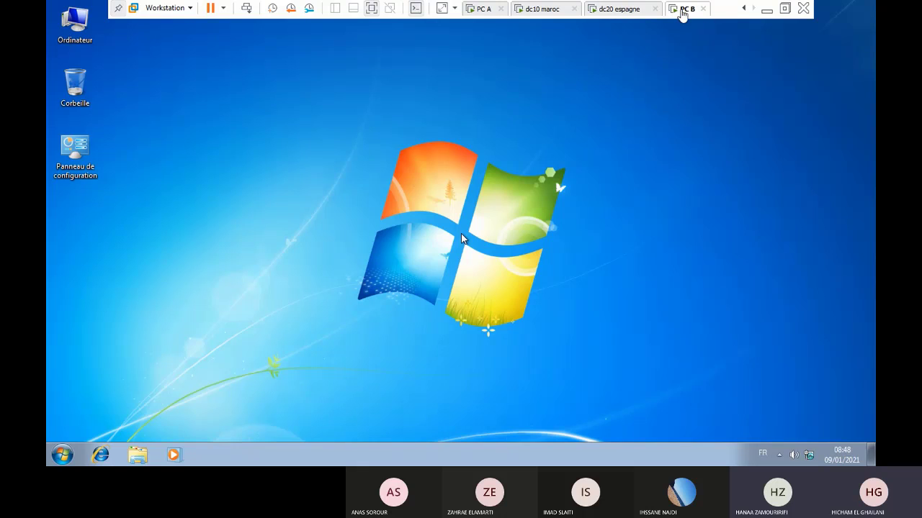
left_click(638, 14)
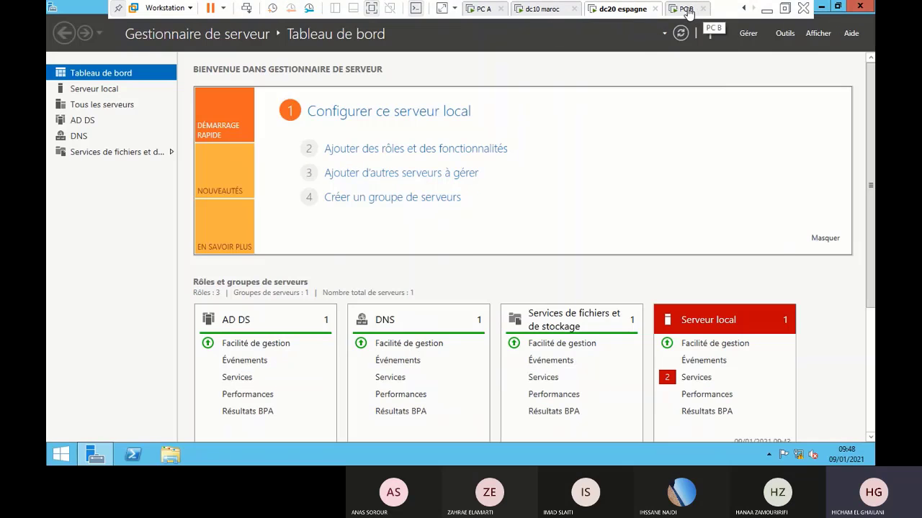
left_click(685, 8)
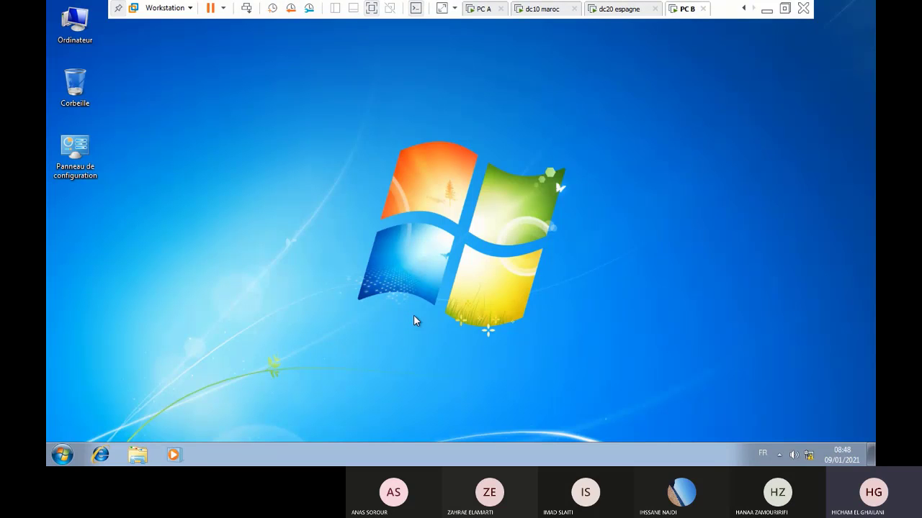
key("super+r")
key("Return")
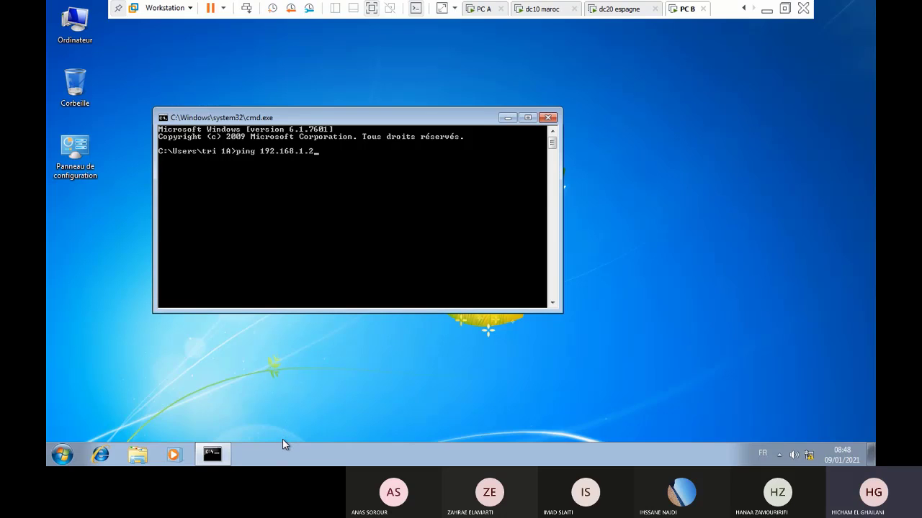
type("ping 192.168.1.2")
key("Return")
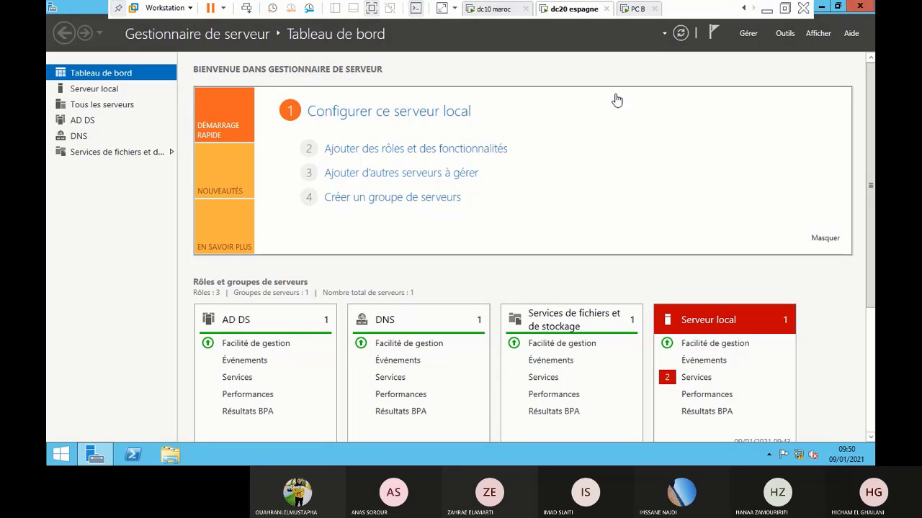
On PC B, open the local connection's properties via ncpa.cpl
left_click(637, 9)
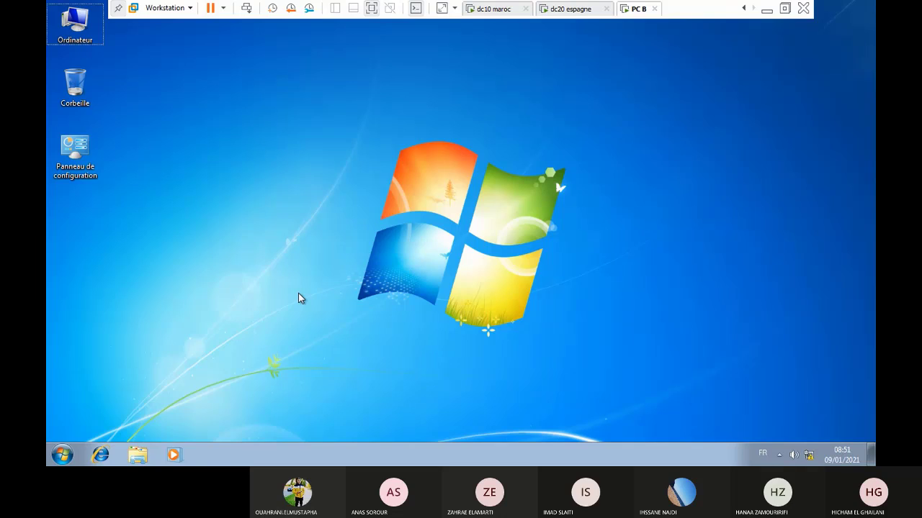
key("super+r")
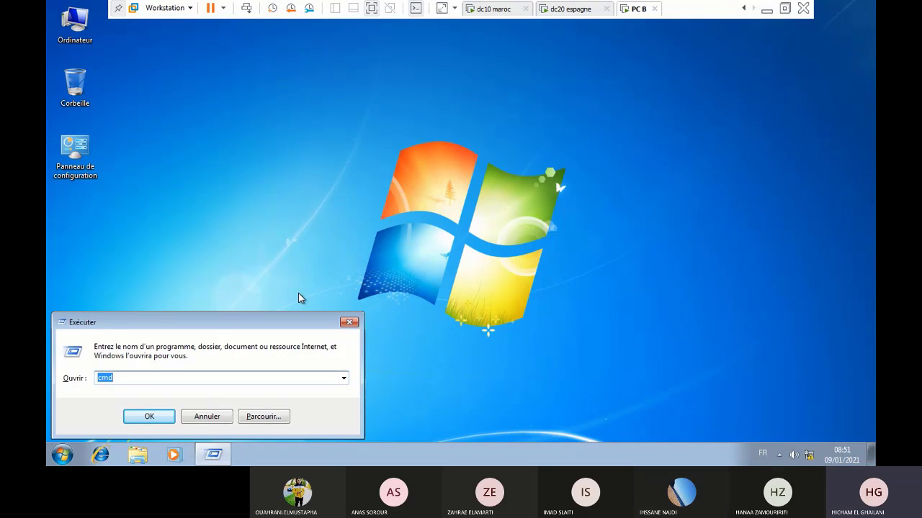
type("ncpa")
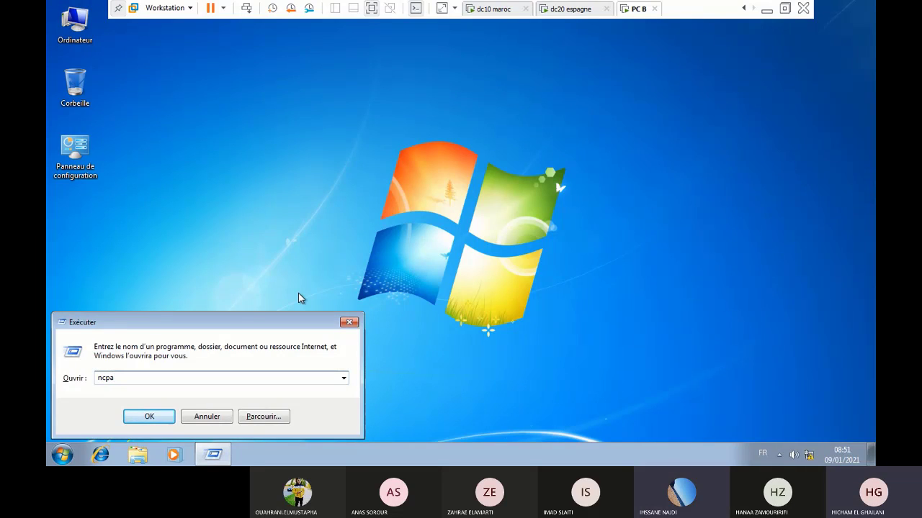
type(".cpl")
key("Return")
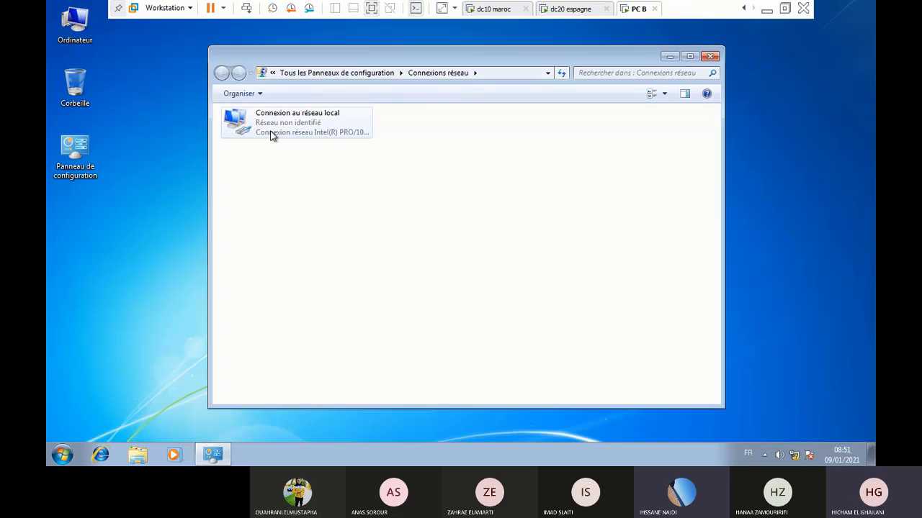
right_click(283, 124)
left_click(339, 241)
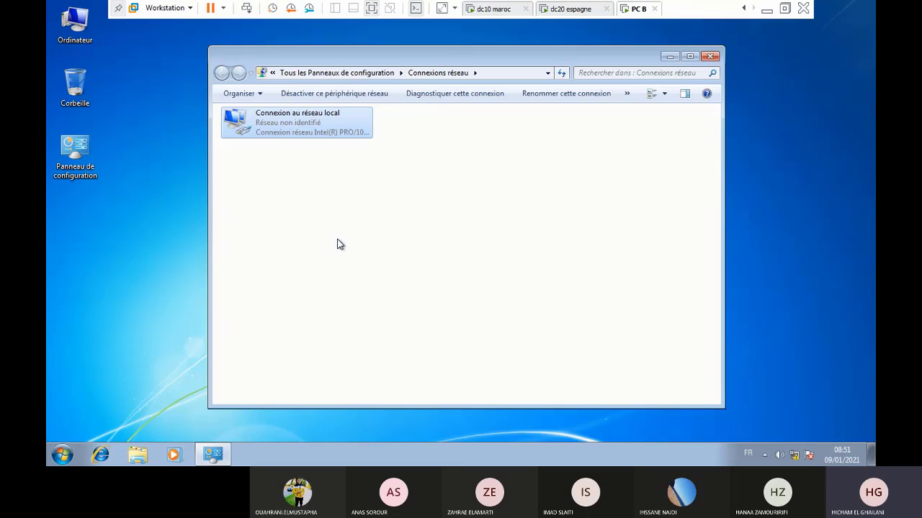
Set the IPv4 preferred DNS server to 192.168.1.2, apply it, and close the connections window
double_click(354, 247)
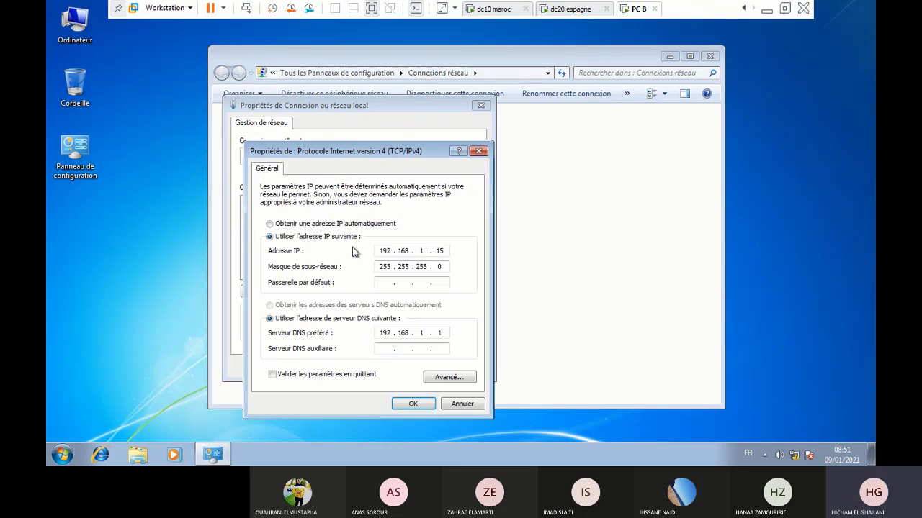
left_click(448, 334)
left_click(447, 333)
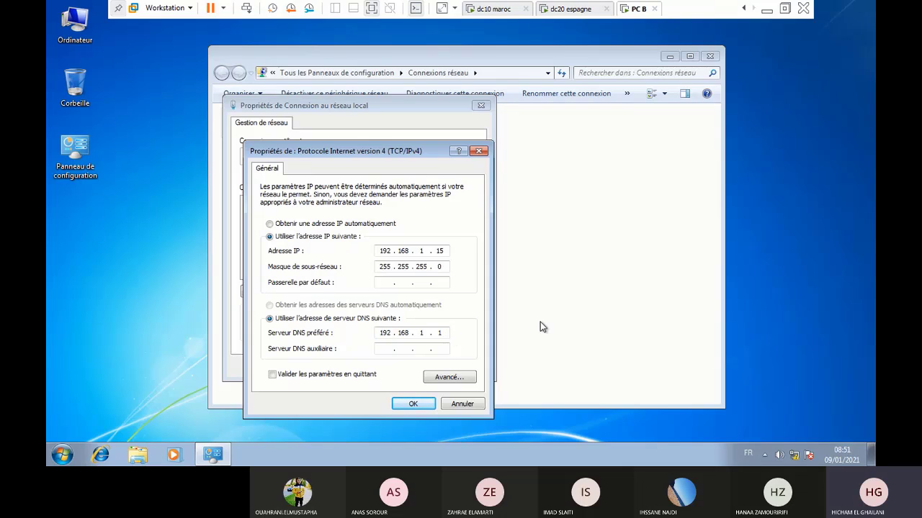
type("2")
left_click(413, 404)
left_click(416, 366)
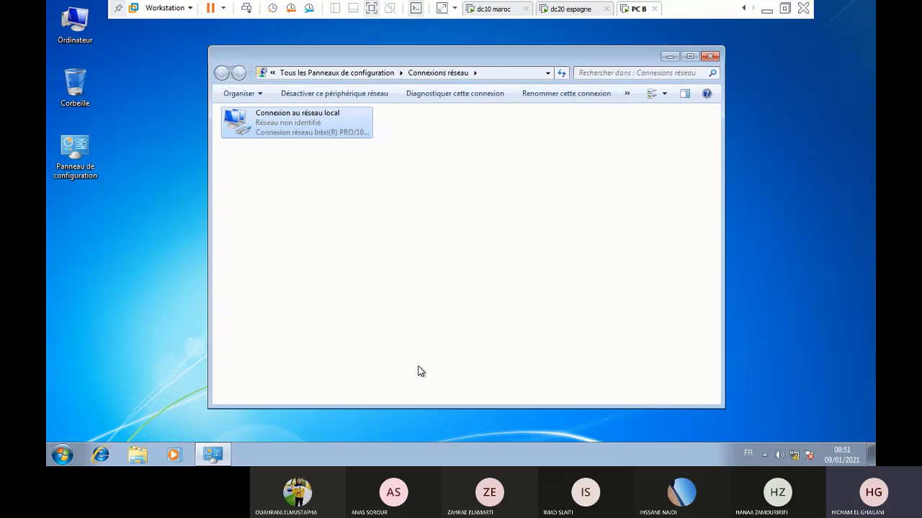
left_click(710, 57)
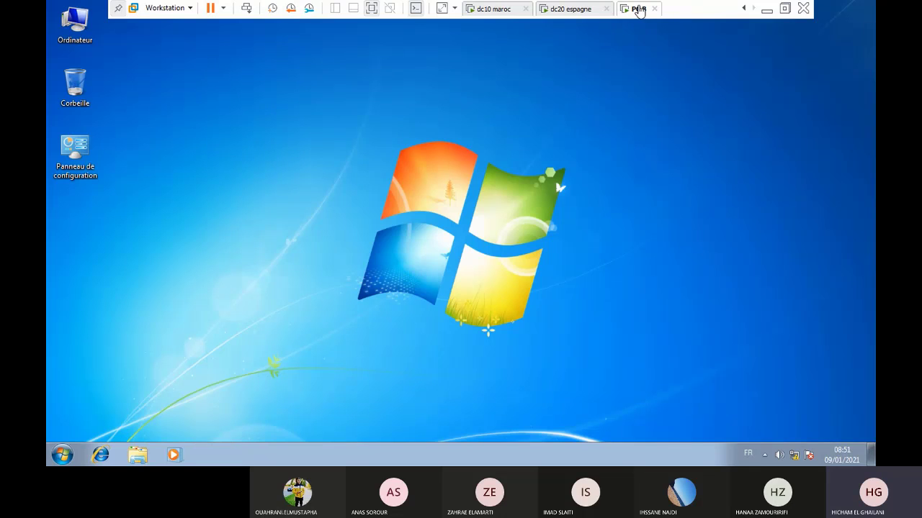
In PC B's computer name settings, choose domain membership and enter espagne.es
right_click(76, 26)
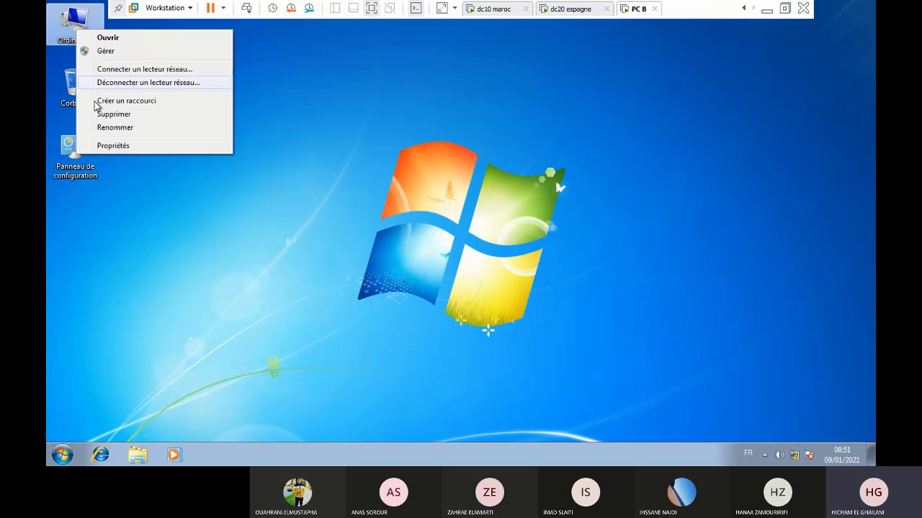
left_click(101, 145)
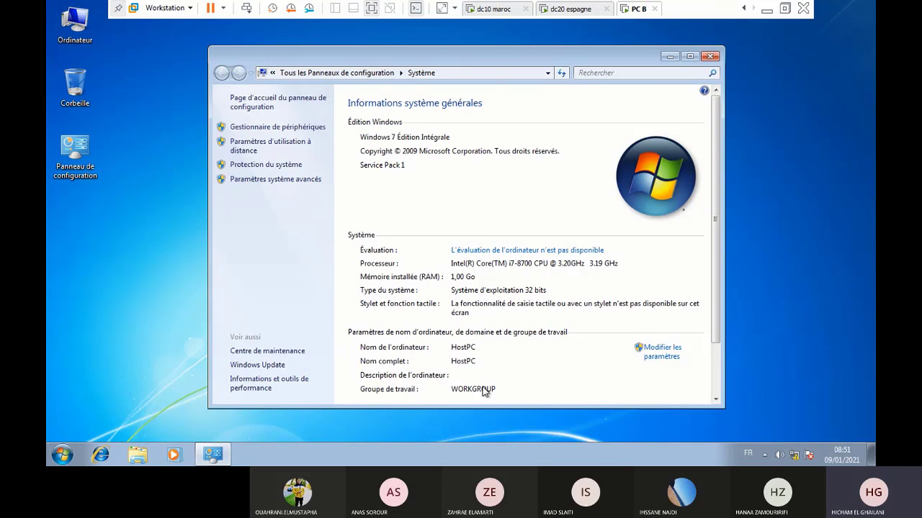
left_click(663, 348)
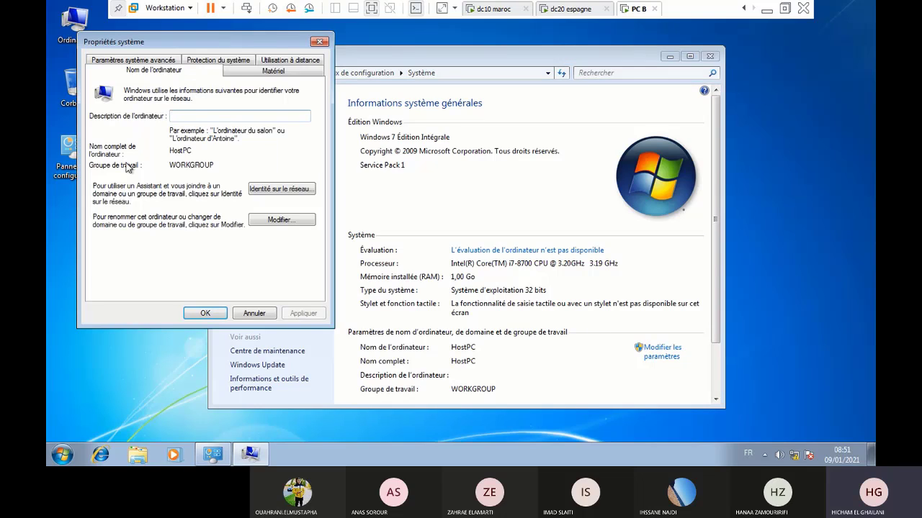
left_click(261, 221)
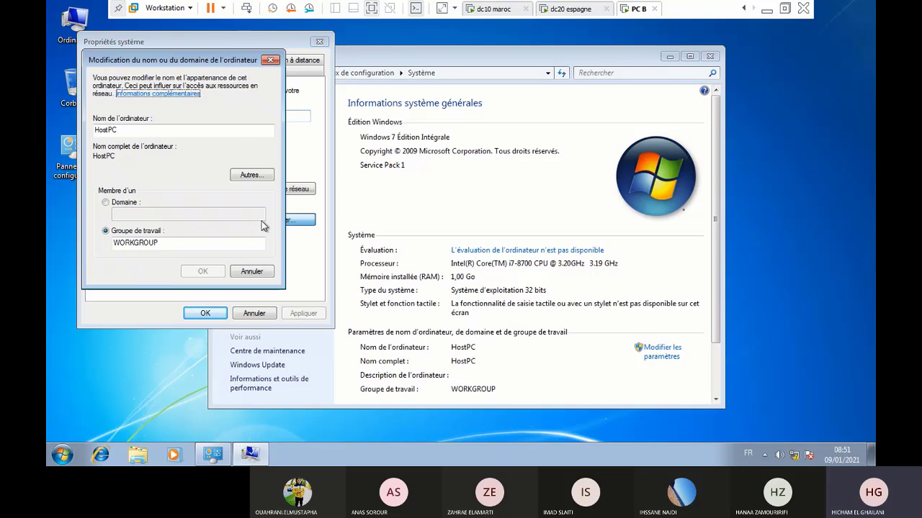
left_click(123, 205)
left_click(129, 213)
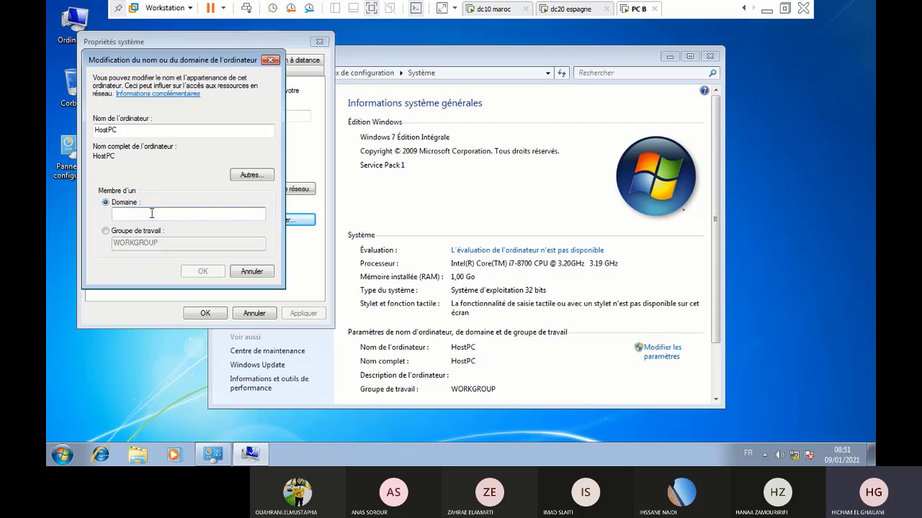
type("espagn")
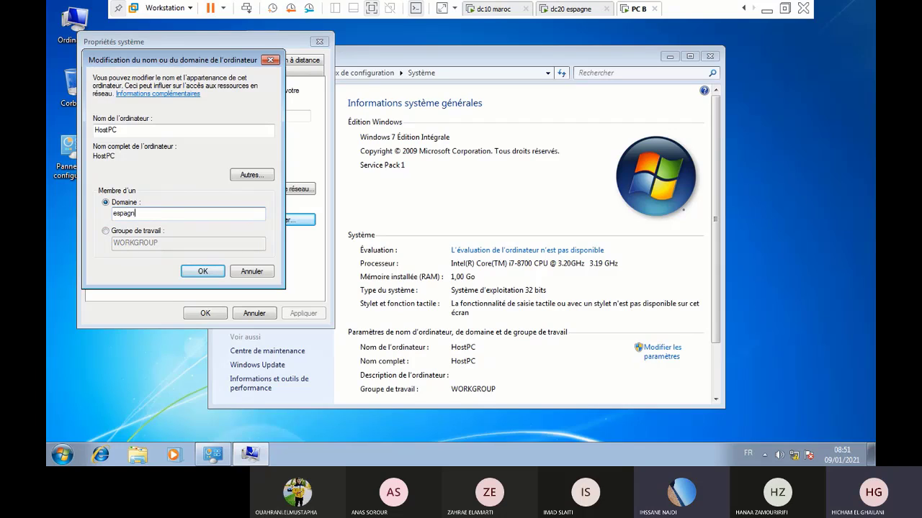
type("e.es")
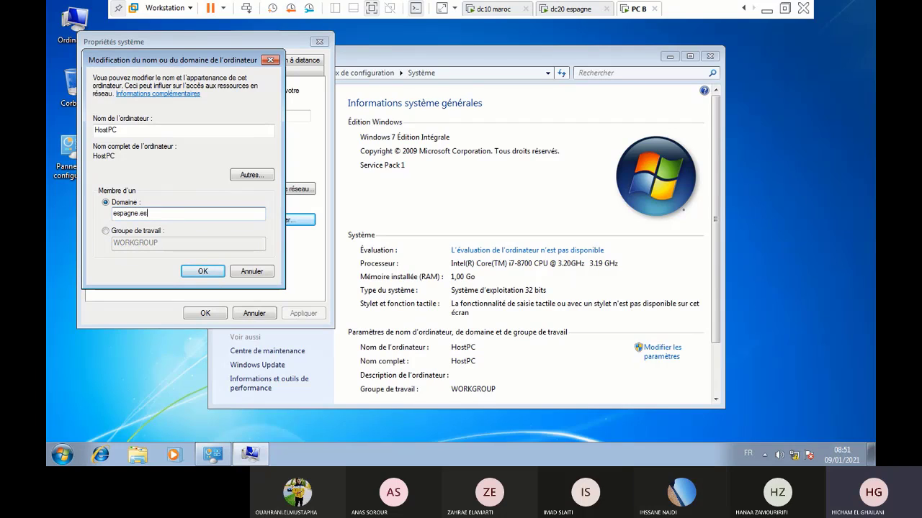
Confirm the espagne.es join with the administrateur account and its password
left_click(202, 271)
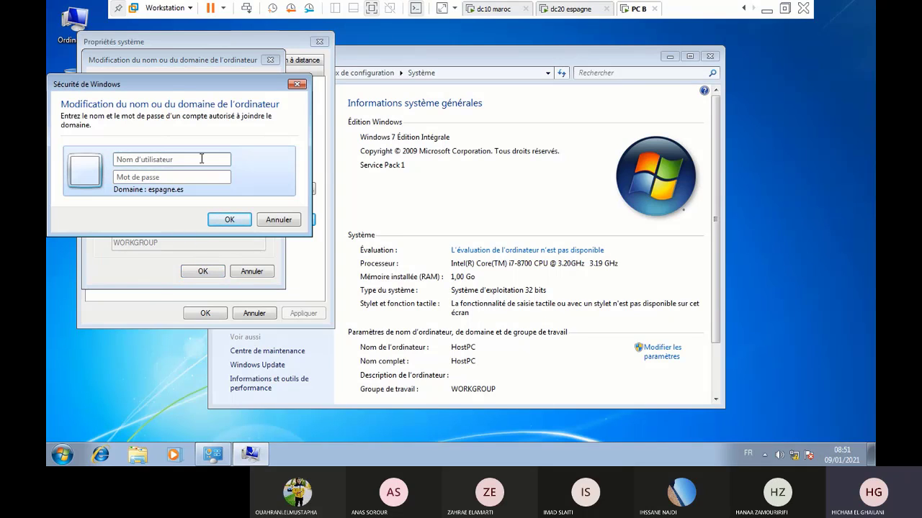
type("administr")
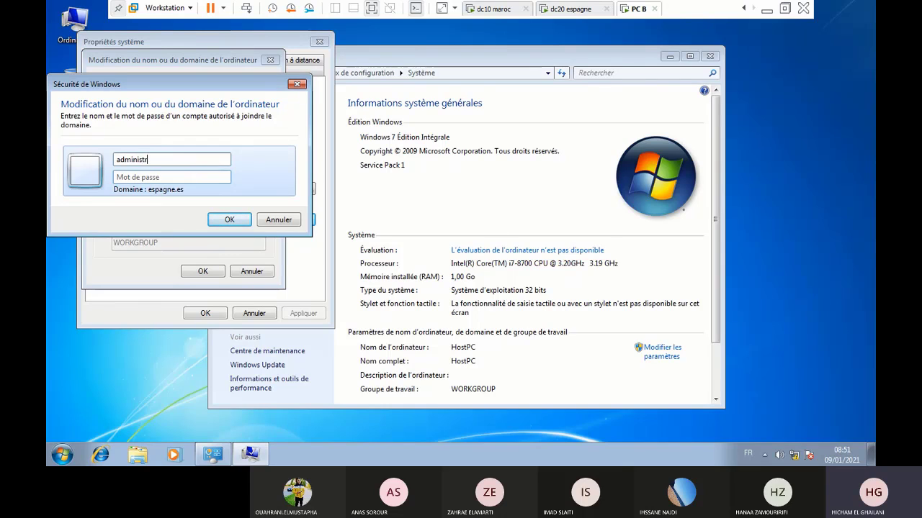
type("ateur")
left_click(177, 180)
type("•••••")
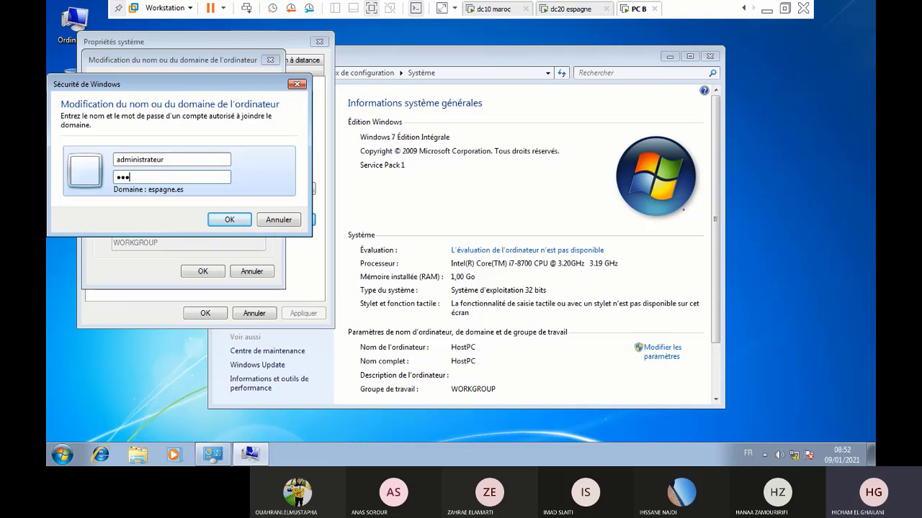
type("••••")
key("Return")
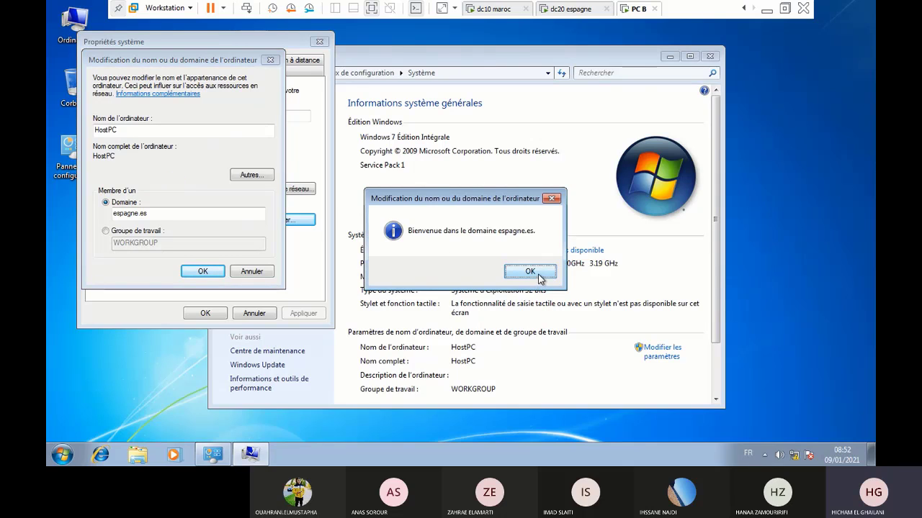
Acknowledge the espagne.es welcome, restart PC B, and switch to dc20 espagne
left_click(540, 279)
left_click(540, 242)
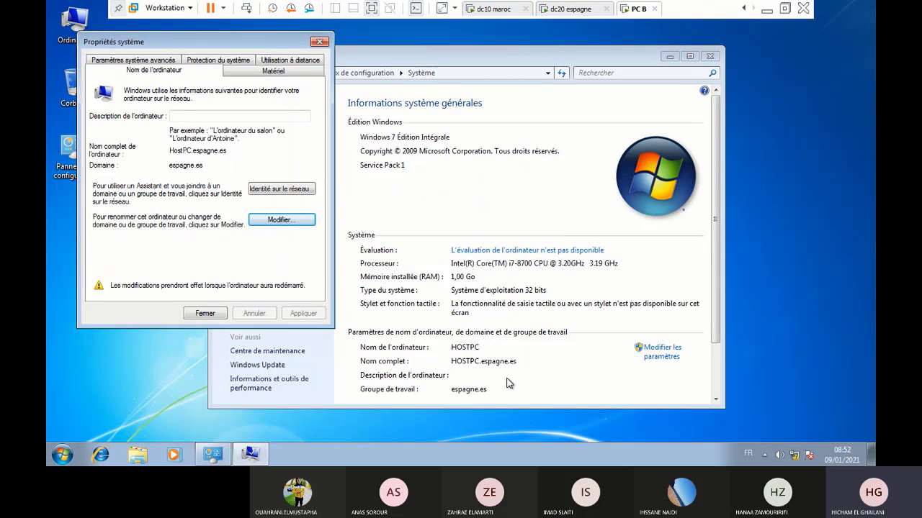
left_click(205, 314)
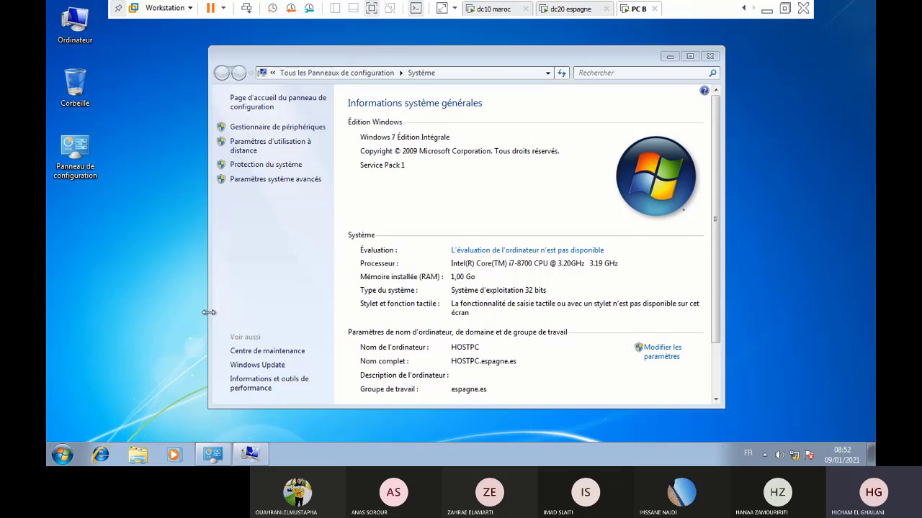
key("Escape")
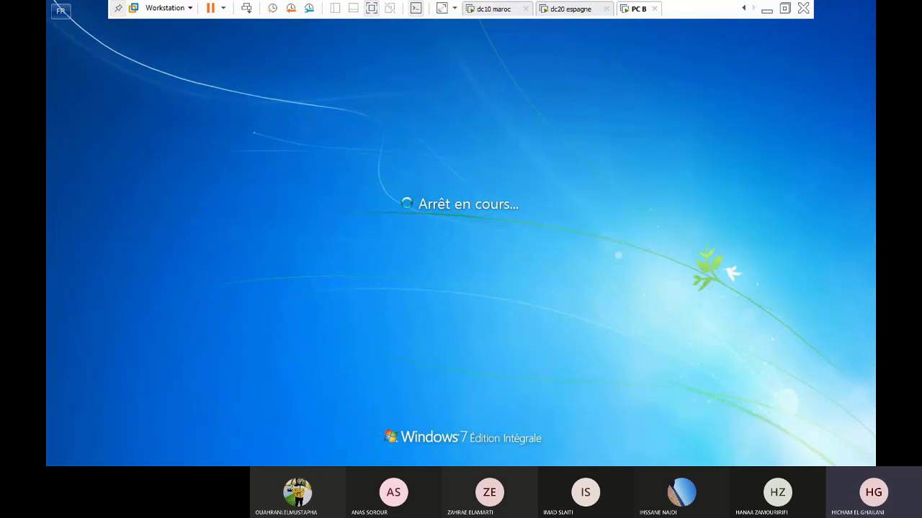
key("ctrl+shift+Tab")
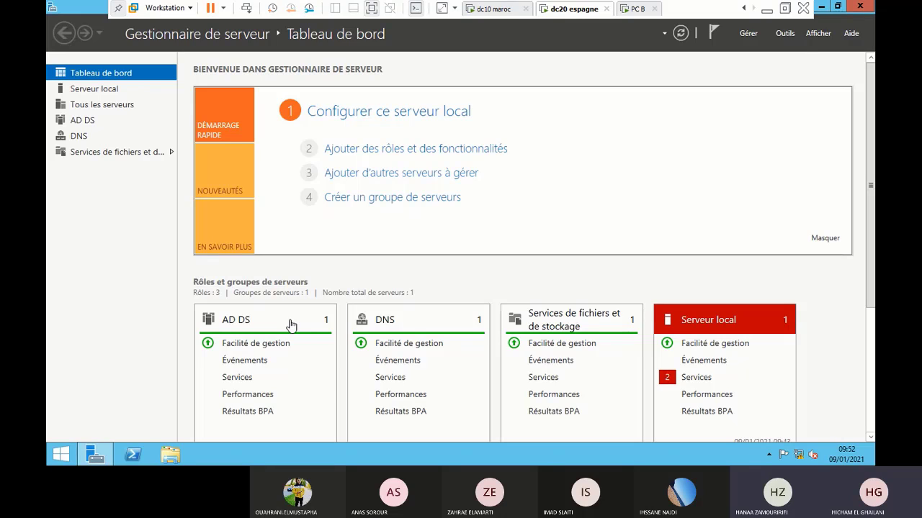
Launch Active Directory Users and Computers, then in PowerShell begin new-aduser -name ihsan -path "cn=users,dc=espagne
left_click(782, 34)
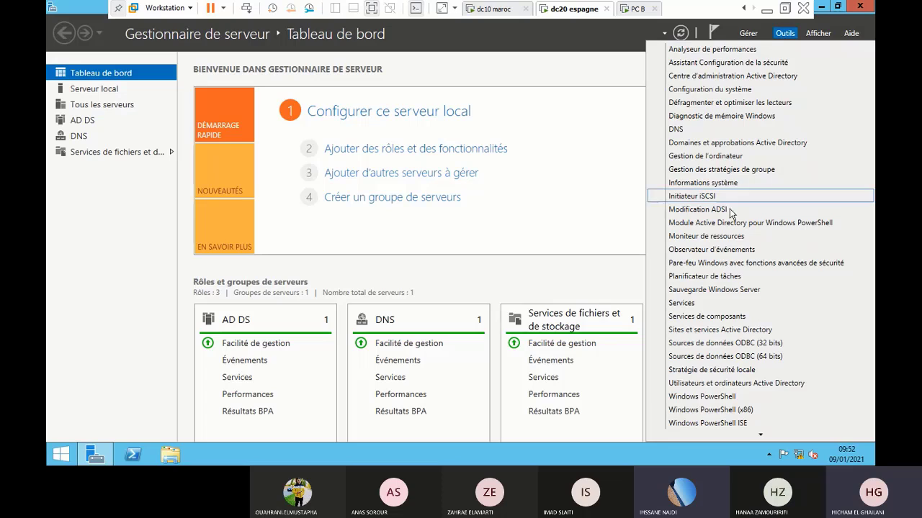
left_click(717, 385)
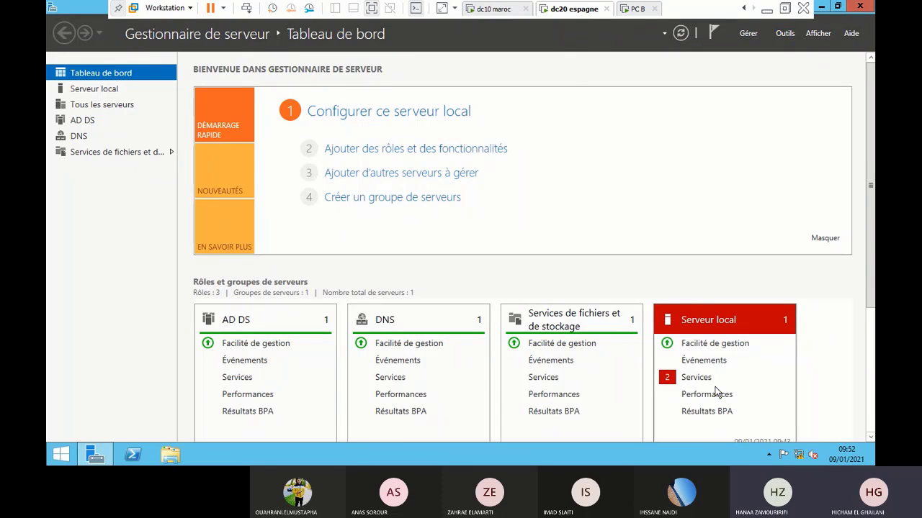
left_click(133, 457)
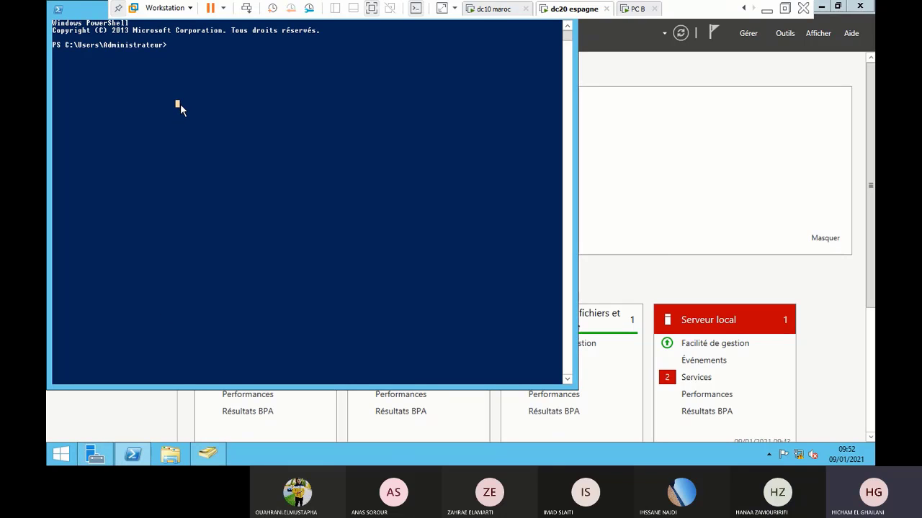
type("new-aduser -name ihsan")
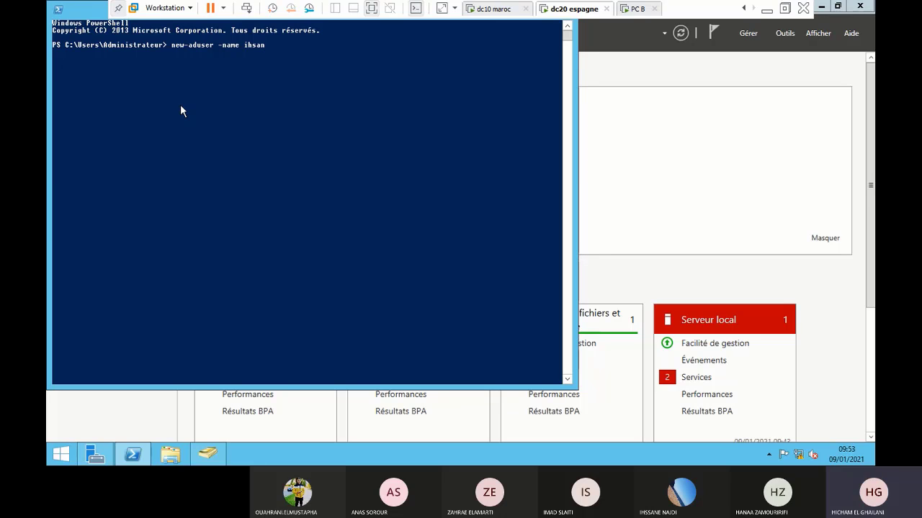
type(" -path \"cn=users,dc=espagne")
Finish the path as "cn=users,dc=espagne,dc=es" and add the -AccountPassword parameter
key("BackSpace")
type(",dc")
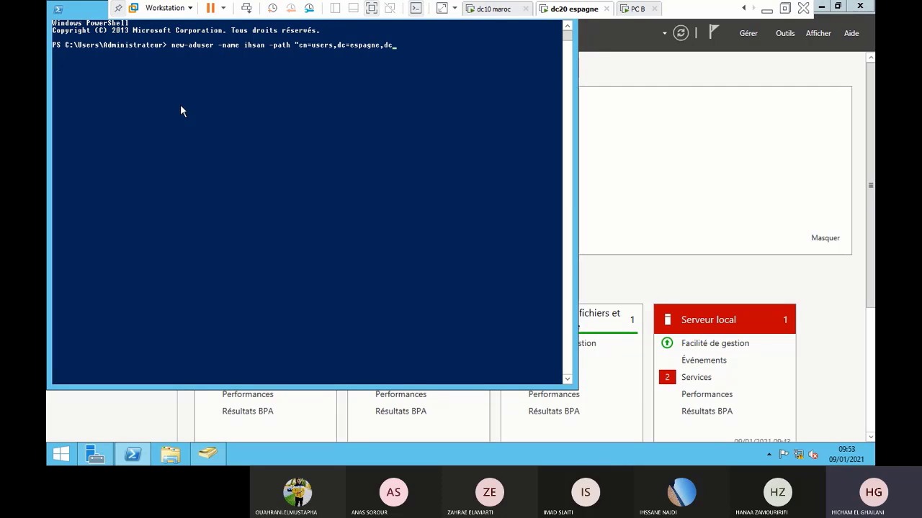
type("=es\" -ap")
key("BackSpace")
type("ccou")
key("Tab")
Give -AccountPassword a value of ( ConvertTo-SecureString -AsPlainText with the password and -force
type("'")
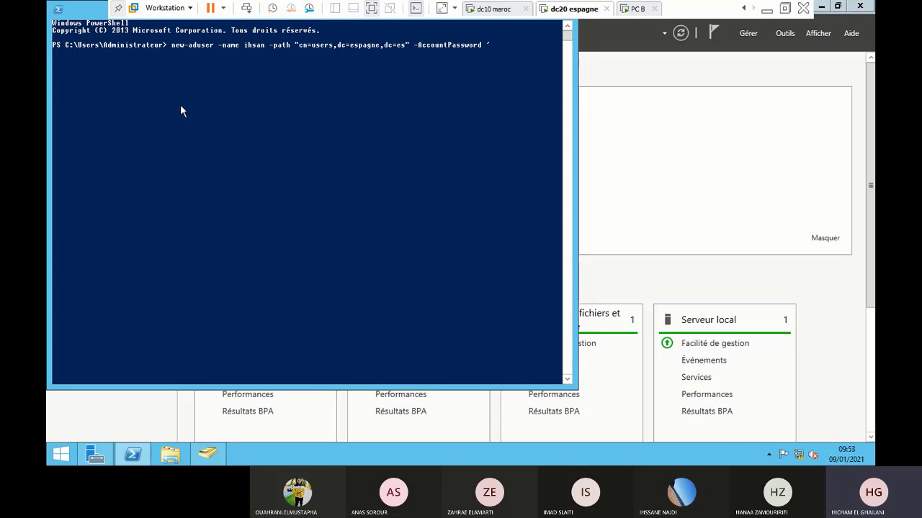
key("BackSpace")
type("(")
type("convert")
key("Tab")
key("Tab")
key("Tab")
key("Tab")
key("Tab")
key("Tab")
key("Tab")
key("Tab")
key("Tab")
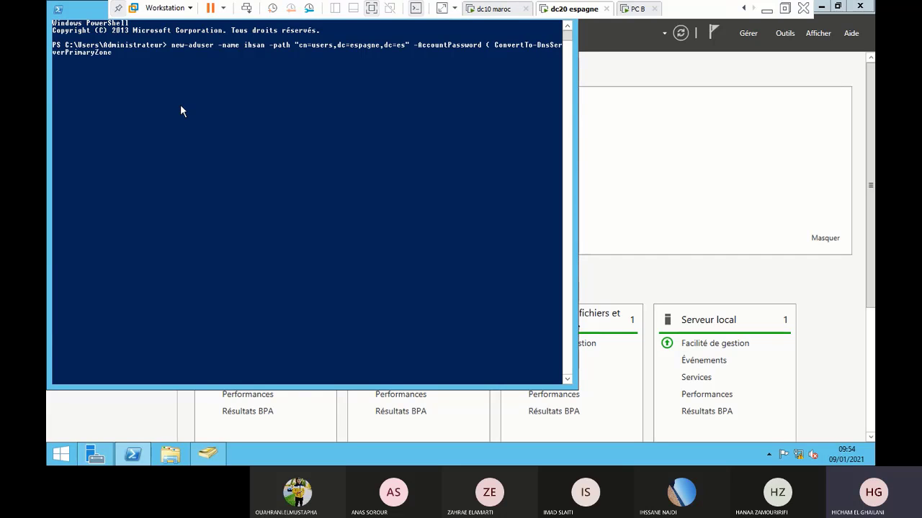
key("Tab")
key("Tab")
key("Tab")
key("Tab")
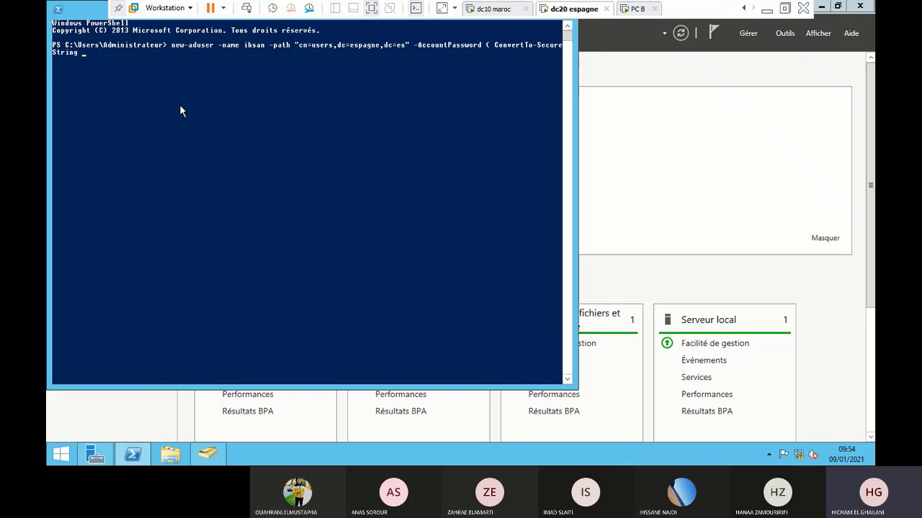
type("-aspl")
key("Tab")
type("\"az")
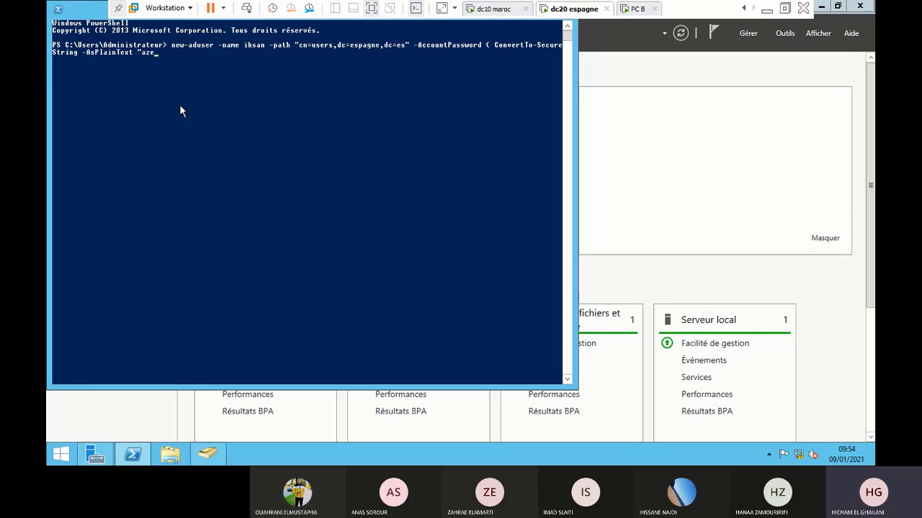
type("eRTY123\" -force")
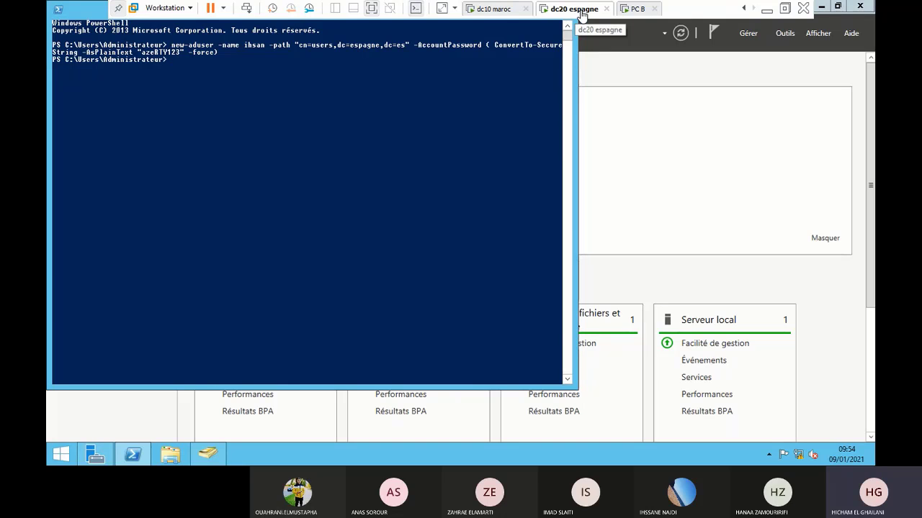
Log on to PC B as ihsan, dismiss the account-disabled error, then return to dc20 espagne
left_click(638, 10)
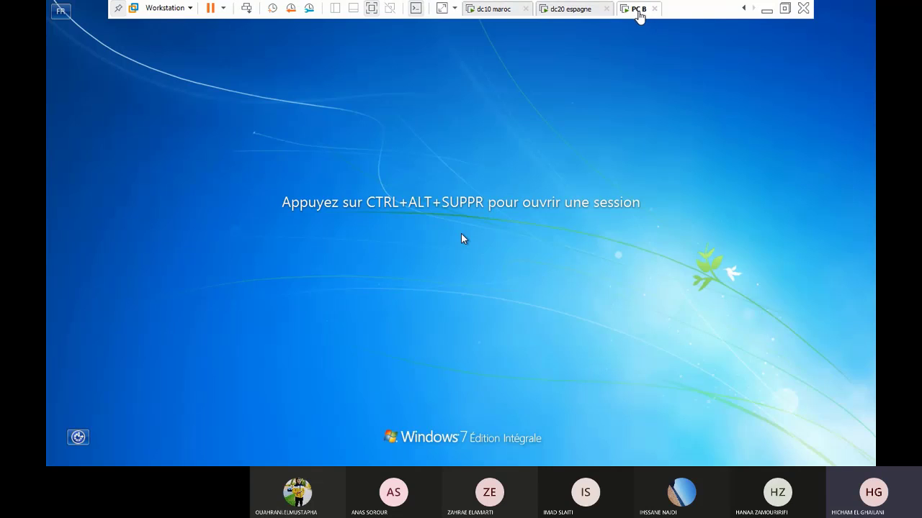
key("ctrl+alt+Delete")
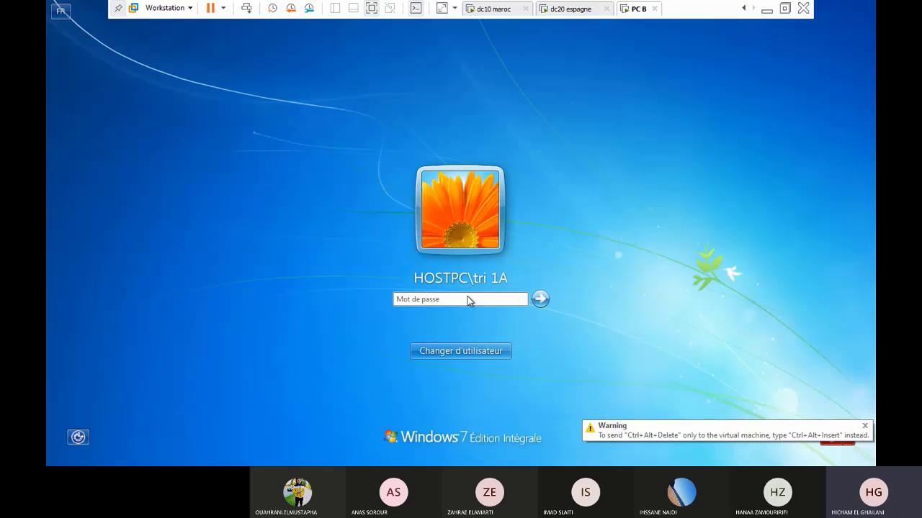
left_click(469, 352)
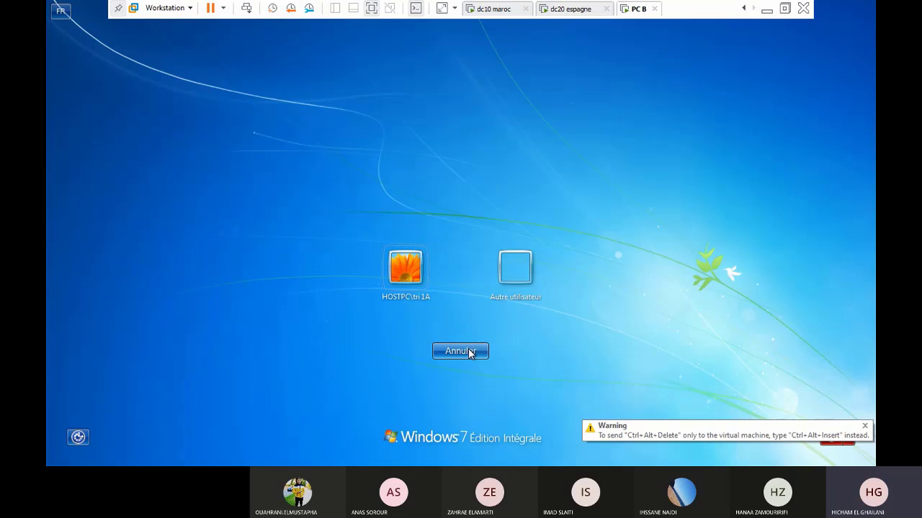
left_click(502, 278)
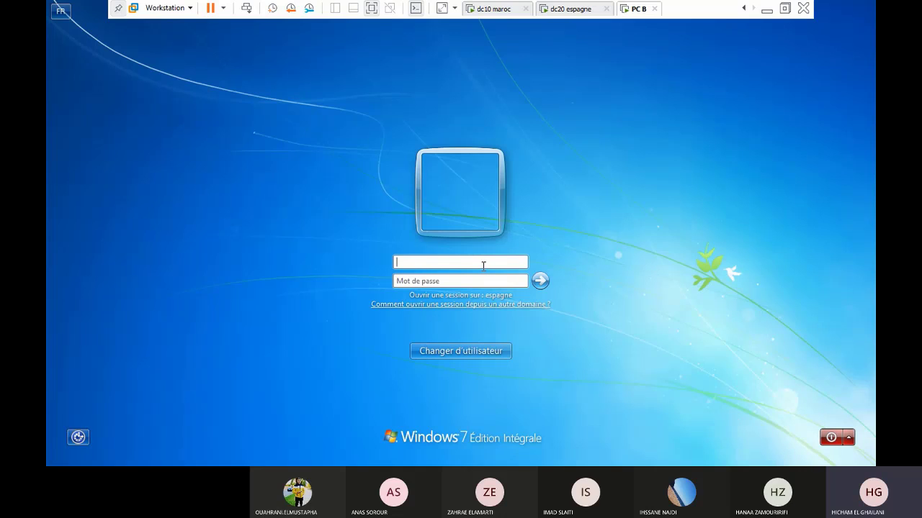
type("ihsan")
left_click(443, 280)
type("******")
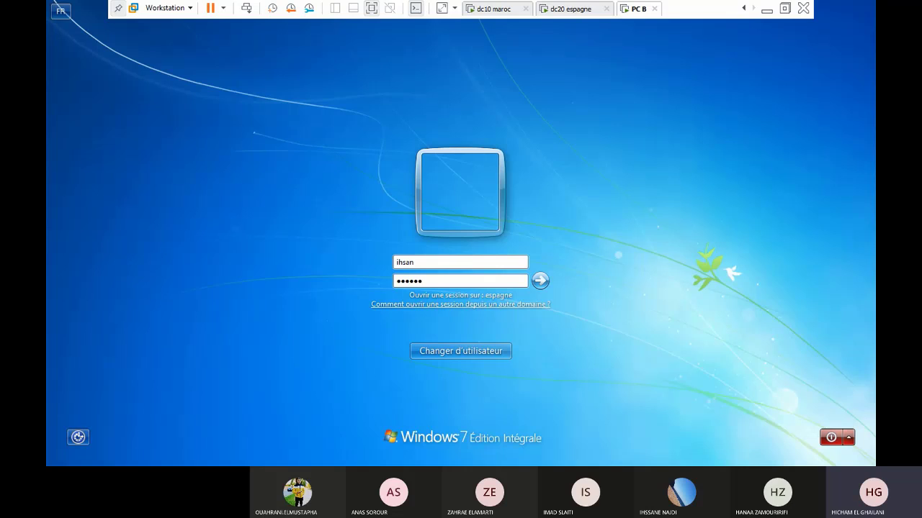
type("***")
key("Return")
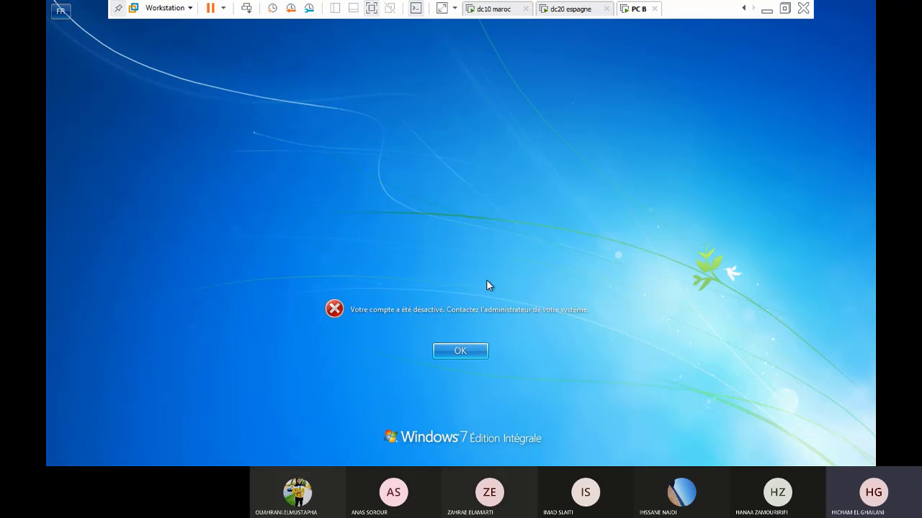
left_click(461, 352)
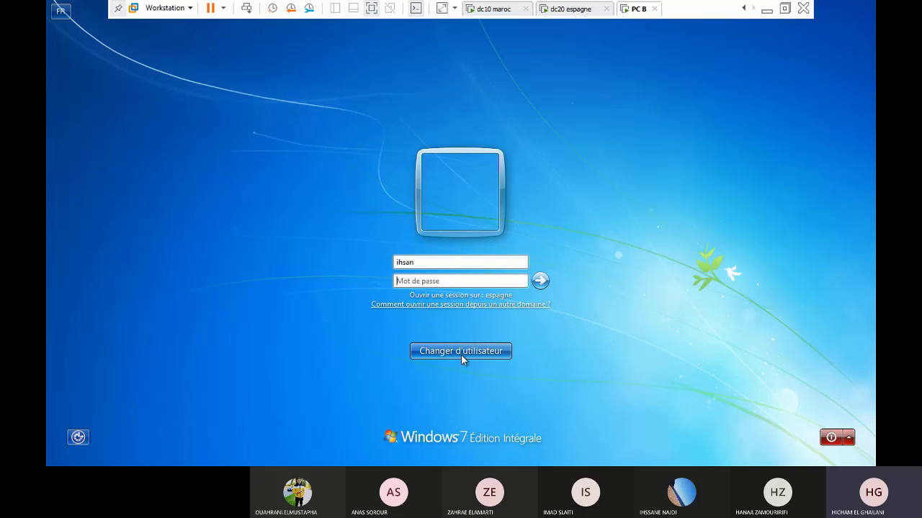
left_click(573, 9)
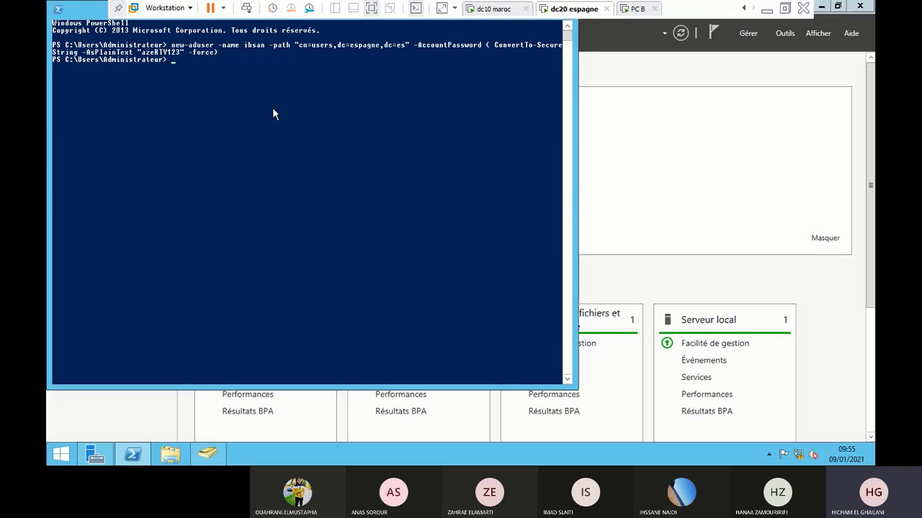
type("active-ad")
Run Enable-ADAccount -name ihsan in PowerShell
key("BackSpace")
key("BackSpace")
key("BackSpace")
key("BackSpace")
key("BackSpace")
key("BackSpace")
type("act")
key("BackSpace")
key("BackSpace")
key("BackSpace")
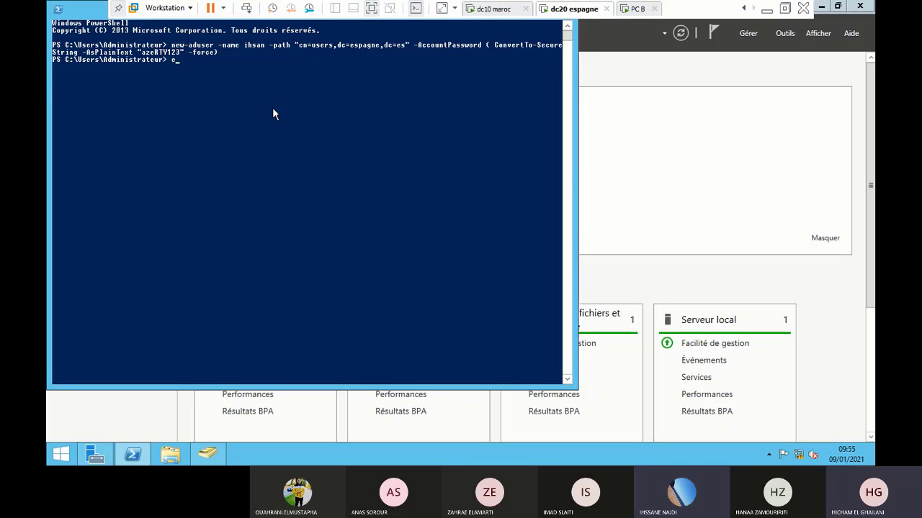
type("Enable-ADAccount")
type("-name ")
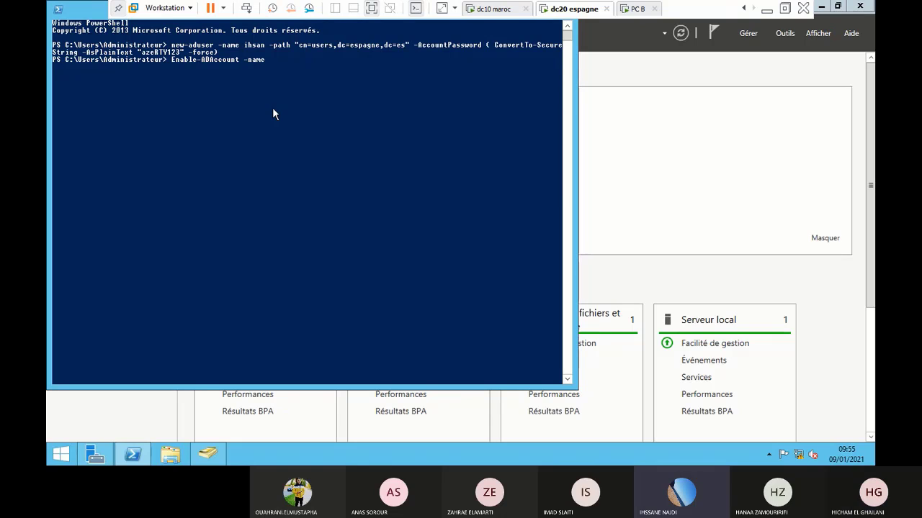
type("i")
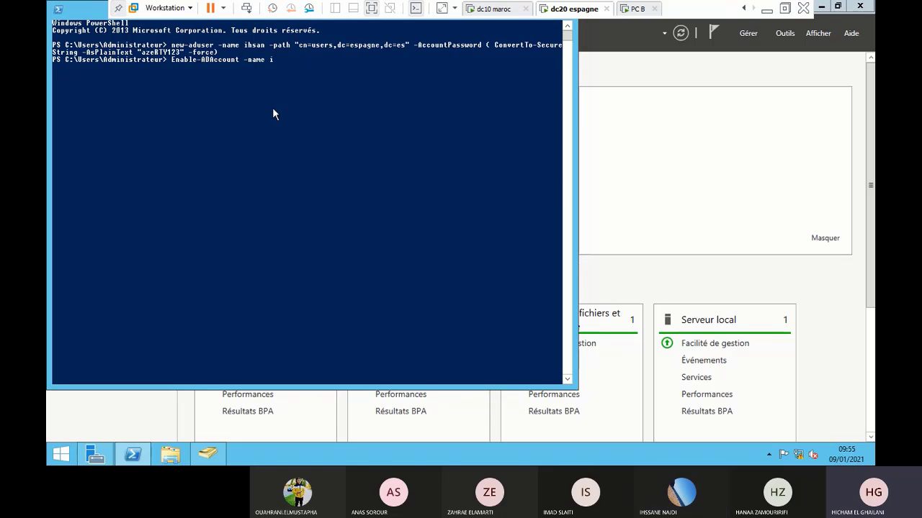
type("hsa")
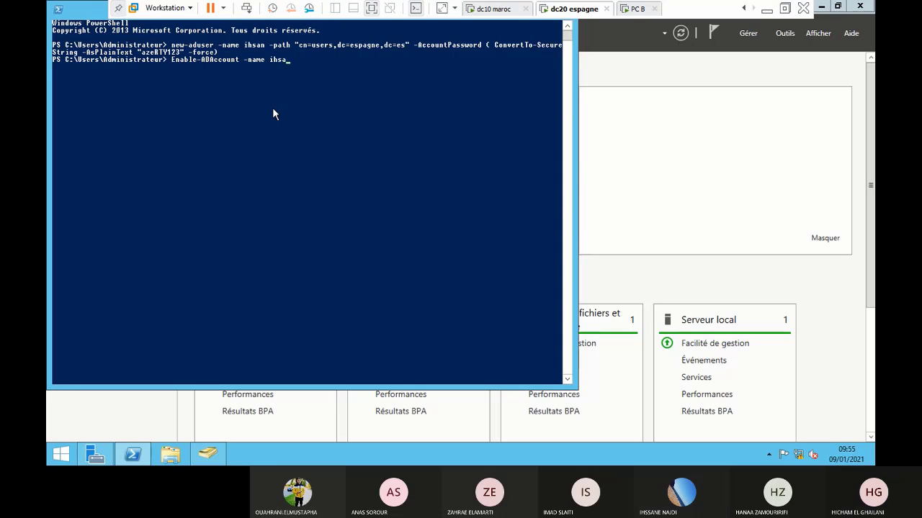
type("n")
key("Return")
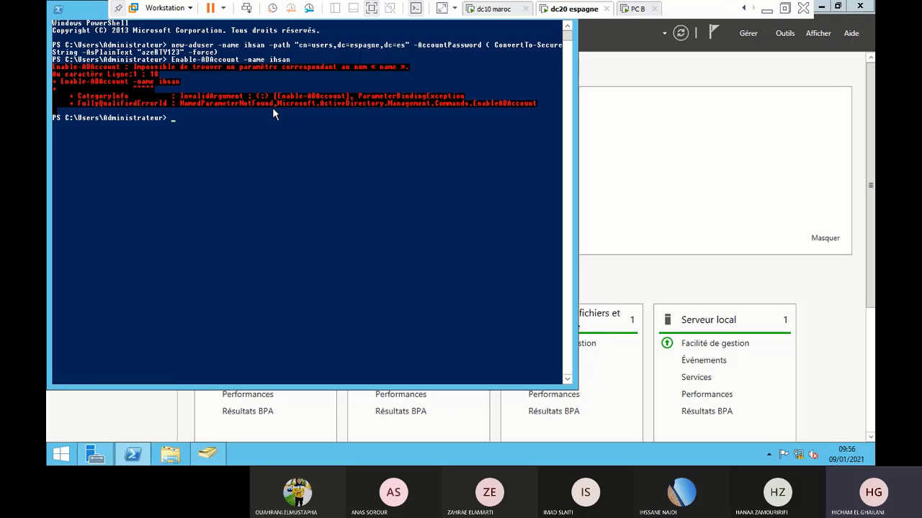
Rerun Enable-ADAccount with -Identity "cn=ihsan,cn=users,dc=espane,dc=ma"
key("Up")
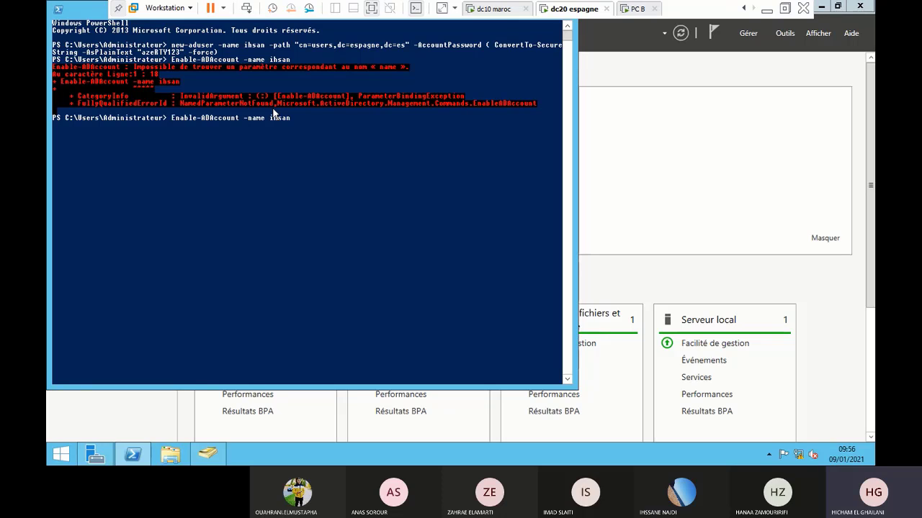
key("BackSpace")
key("BackSpace")
key("BackSpace")
key("BackSpace")
key("BackSpace")
key("BackSpace")
key("BackSpace")
key("BackSpace")
key("BackSpace")
key("BackSpace")
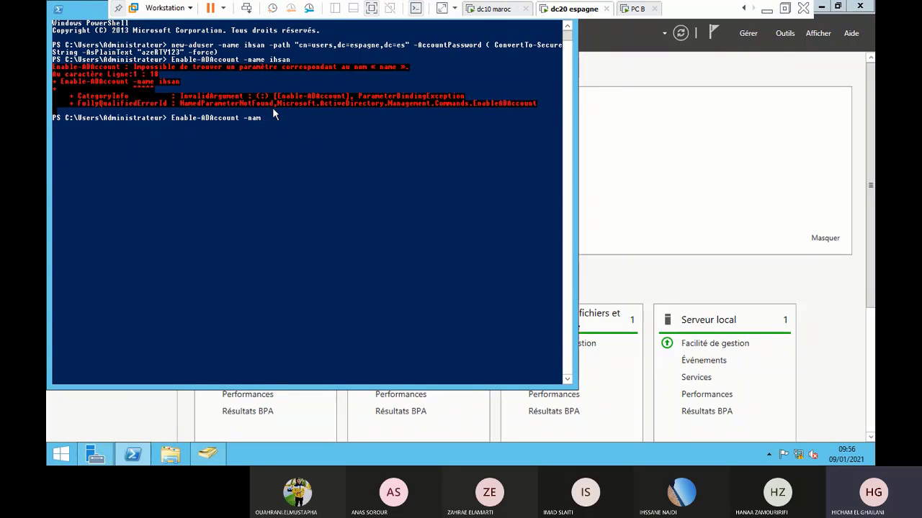
type("AuthType")
key("Tab")
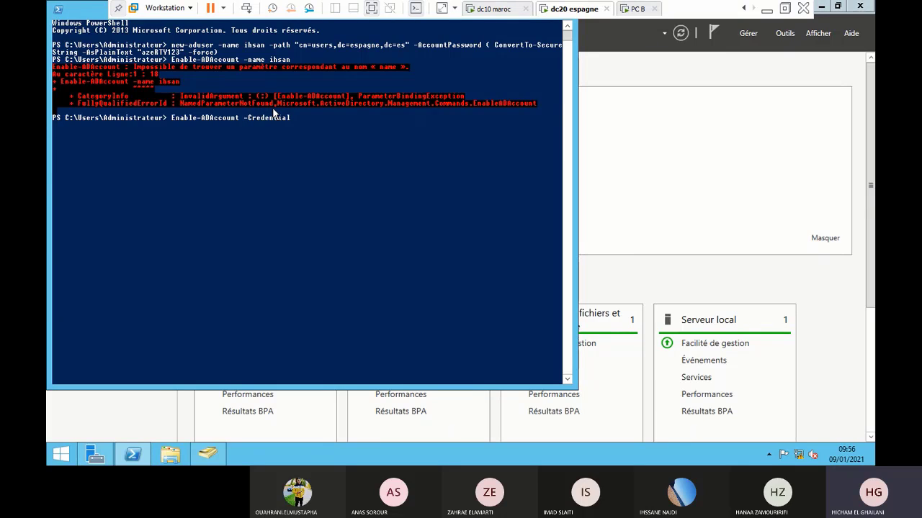
key("Tab")
type("\"dc")
key("BackSpace")
key("BackSpace")
type("cn=ihsan,cn=users,dc")
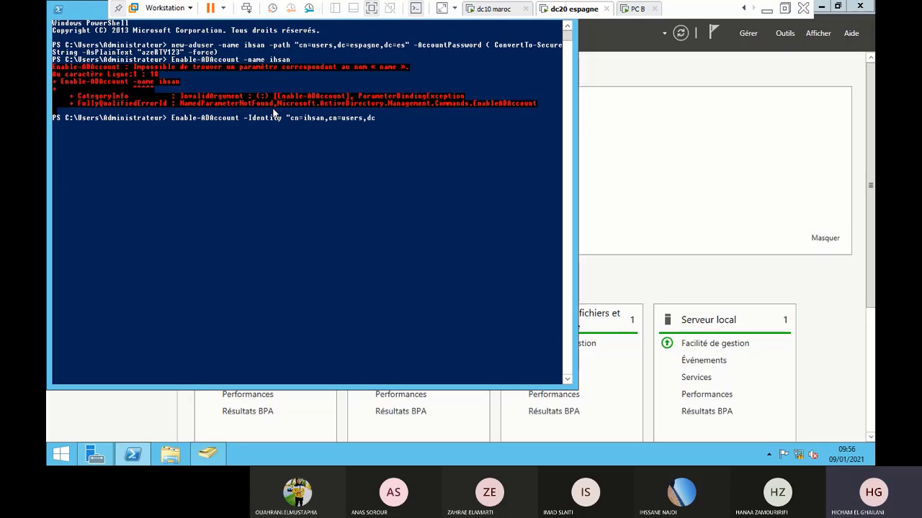
type("=espane,dc=ma\"")
key("Return")
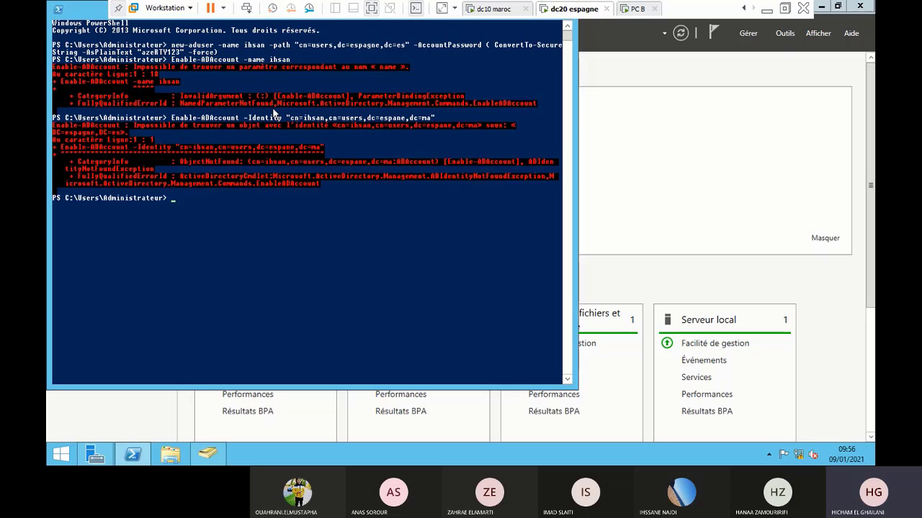
Retry Enable-ADAccount without parameters, then abandon the mistyped Identity entry and cancel the prompt
key("Up")
key("BackSpace")
key("BackSpace")
key("BackSpace")
key("BackSpace")
key("BackSpace")
key("BackSpace")
key("BackSpace")
key("BackSpace")
key("BackSpace")
key("BackSpace")
key("BackSpace")
key("BackSpace")
key("BackSpace")
key("BackSpace")
key("BackSpace")
key("BackSpace")
key("BackSpace")
key("BackSpace")
key("BackSpace")
key("BackSpace")
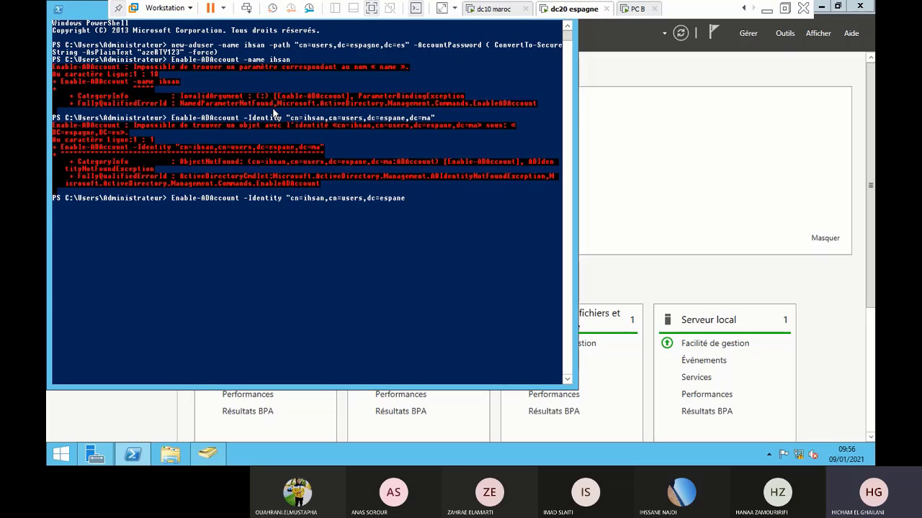
key("BackSpace")
key("BackSpace")
key("BackSpace")
key("BackSpace")
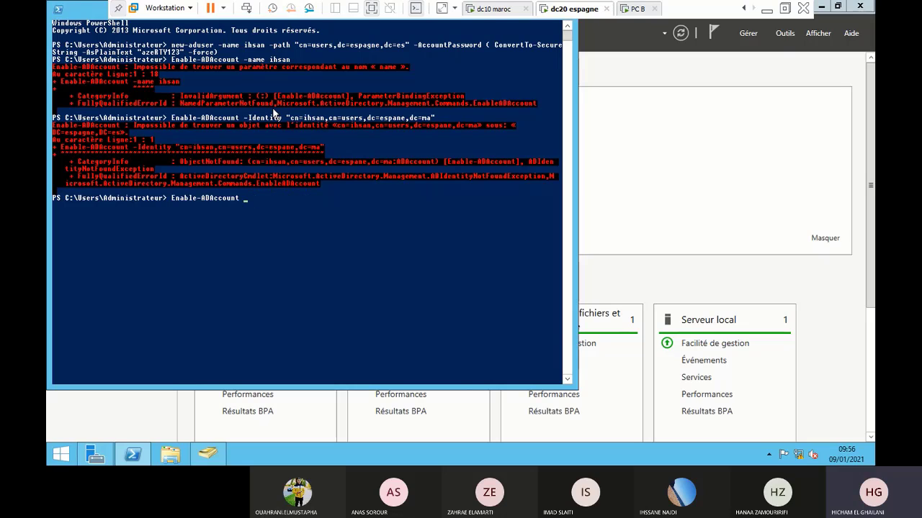
key("Return")
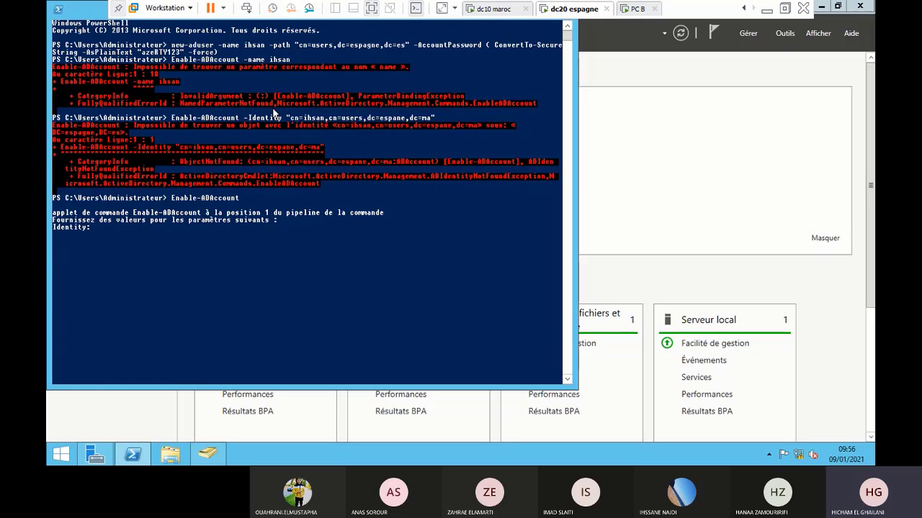
type("cn=users,cn=")
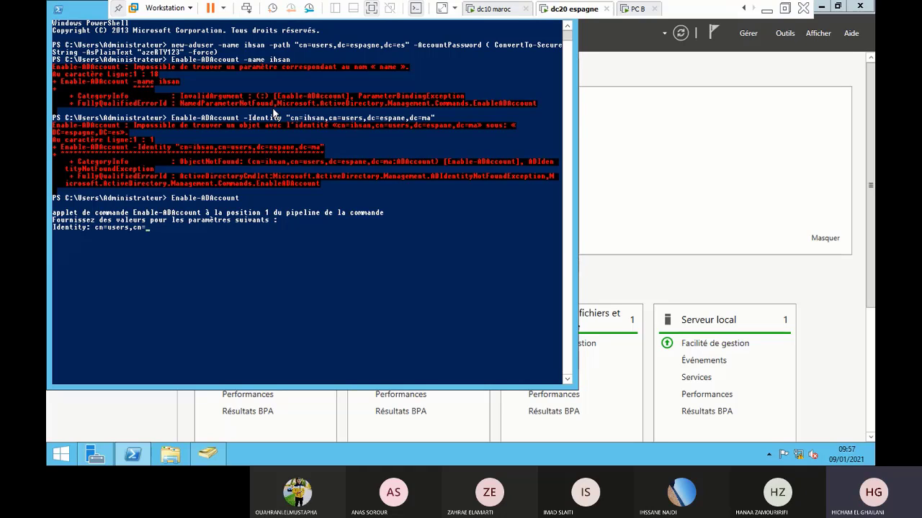
key("BackSpace")
key("BackSpace")
key("BackSpace")
key("BackSpace")
key("BackSpace")
key("BackSpace")
key("BackSpace")
key("BackSpace")
key("BackSpace")
key("BackSpace")
key("BackSpace")
key("BackSpace")
key("ctrl+c")
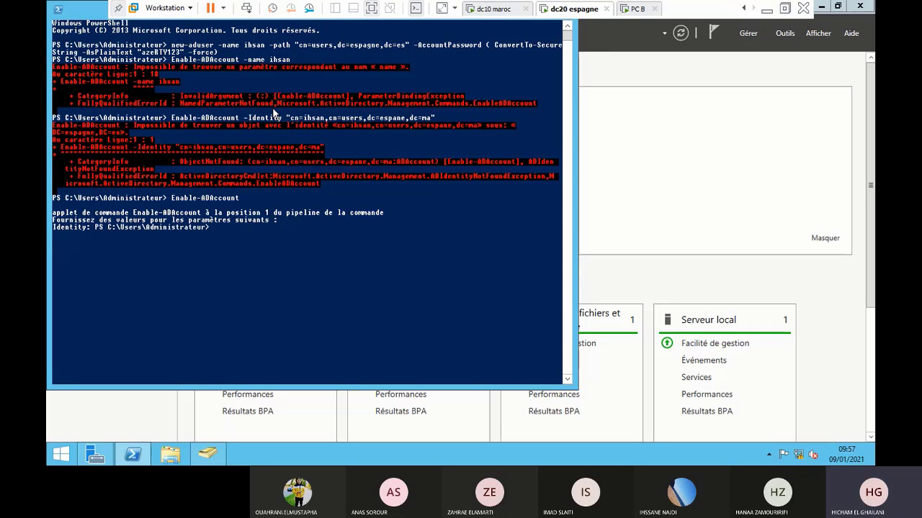
Run Enable-ADAccount with identity cn=ihsan,cn=users,dc=espagne,dc=es to enable the account
key("Up")
key("Up")
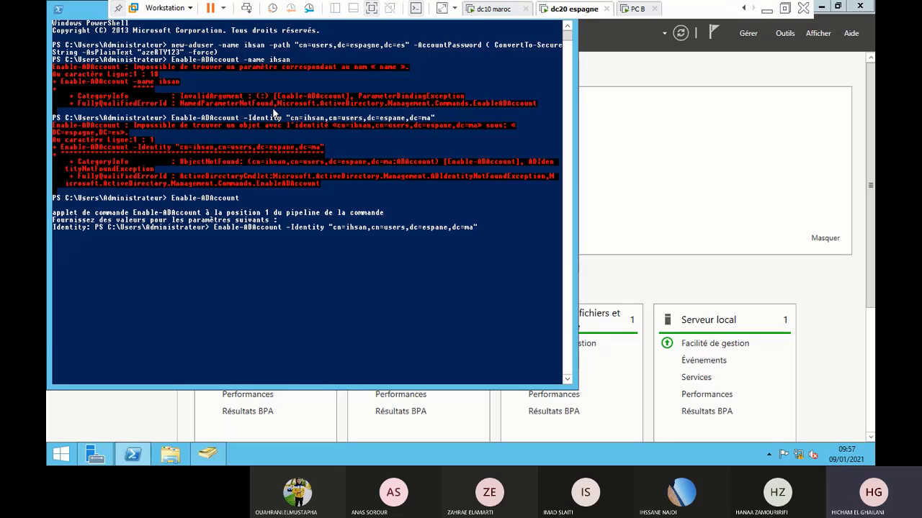
key("BackSpace")
key("BackSpace")
key("BackSpace")
key("BackSpace")
key("BackSpace")
key("BackSpace")
key("BackSpace")
key("BackSpace")
key("BackSpace")
key("BackSpace")
key("BackSpace")
key("BackSpace")
key("BackSpace")
key("BackSpace")
key("BackSpace")
key("BackSpace")
key("BackSpace")
key("BackSpace")
key("BackSpace")
key("BackSpace")
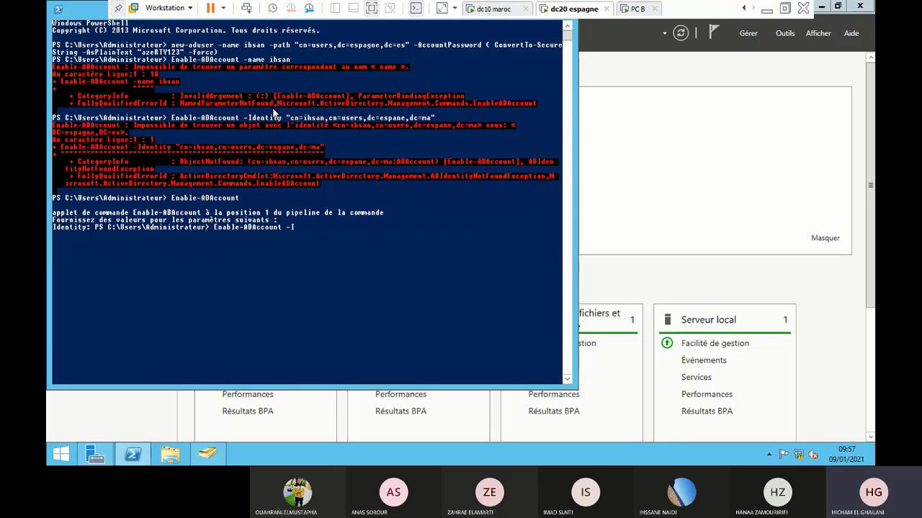
key("BackSpace")
key("Return")
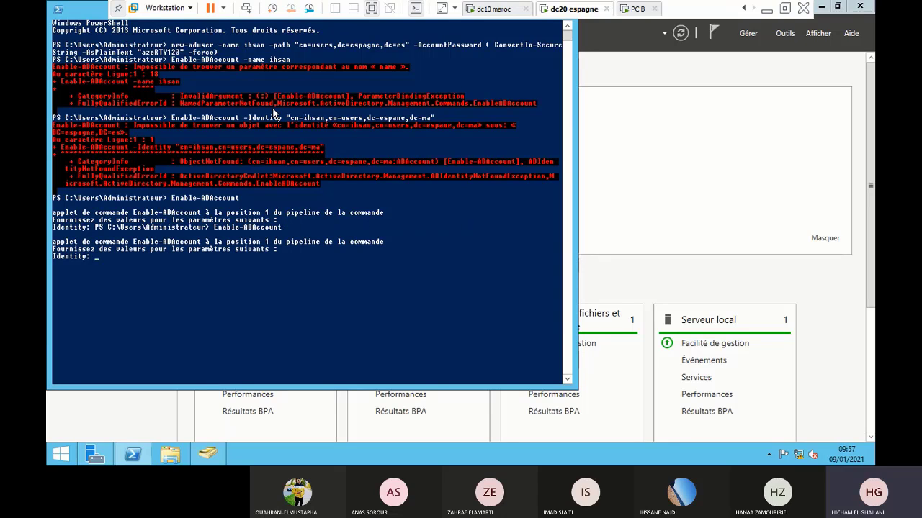
type("cn=ihsan,cn=users")
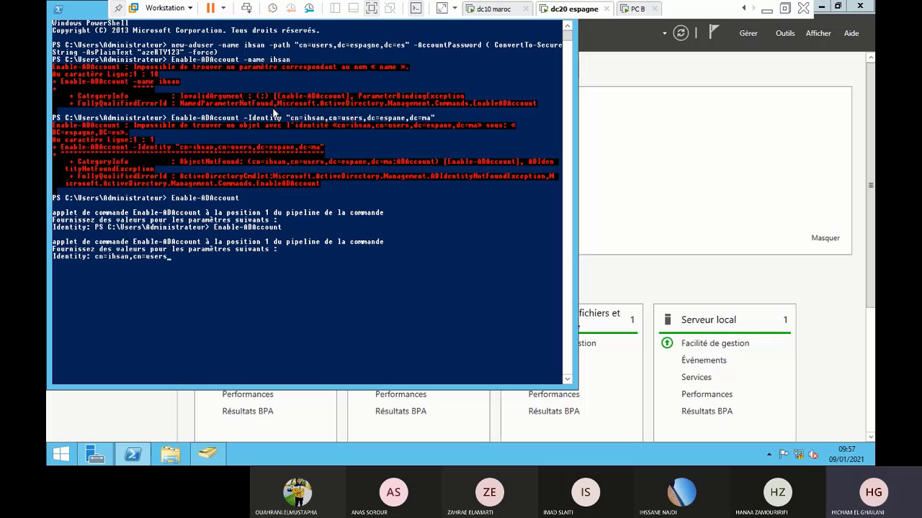
type(",dc=espagne,dc=es")
key("Return")
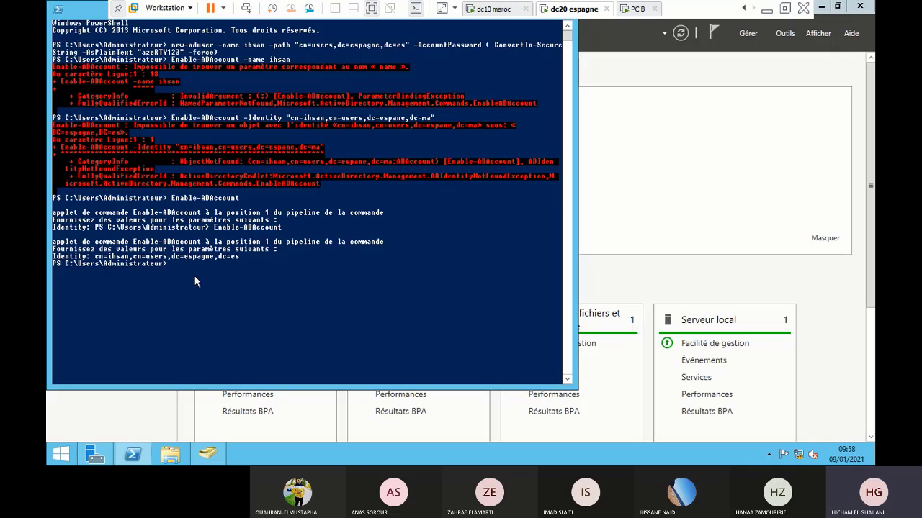
On PC B, switch user and log on with the new espagne domain account and its password
left_click(638, 9)
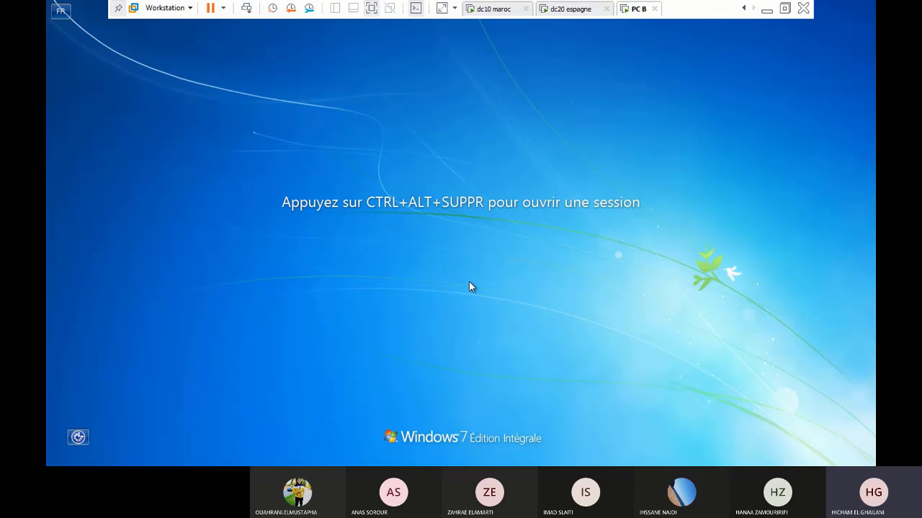
key("ctrl+alt+Delete")
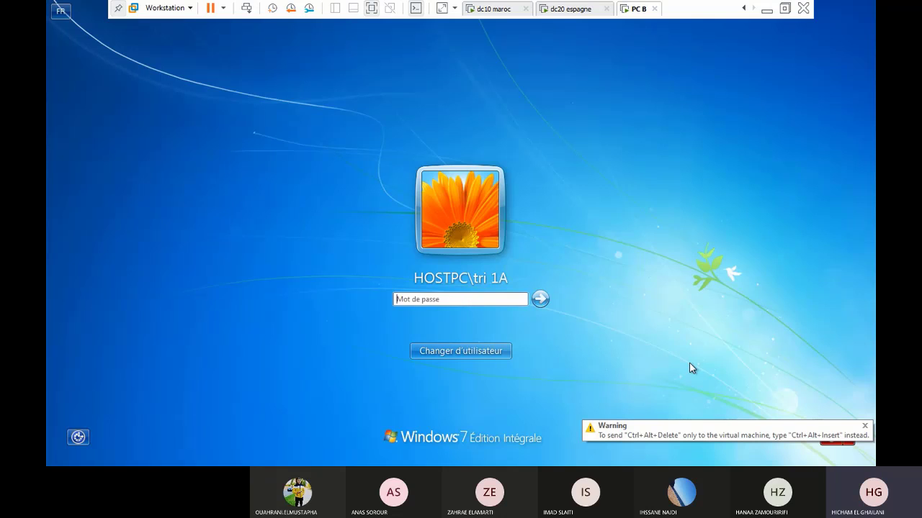
left_click(463, 353)
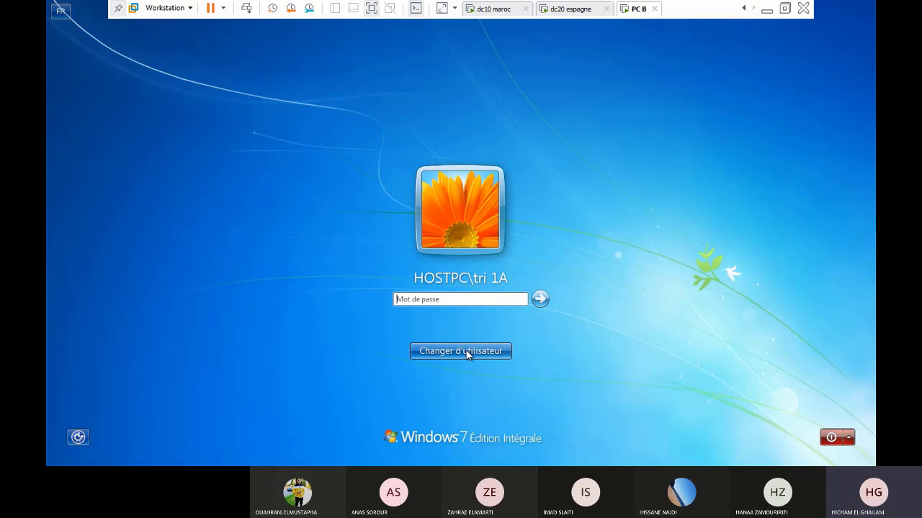
left_click(480, 264)
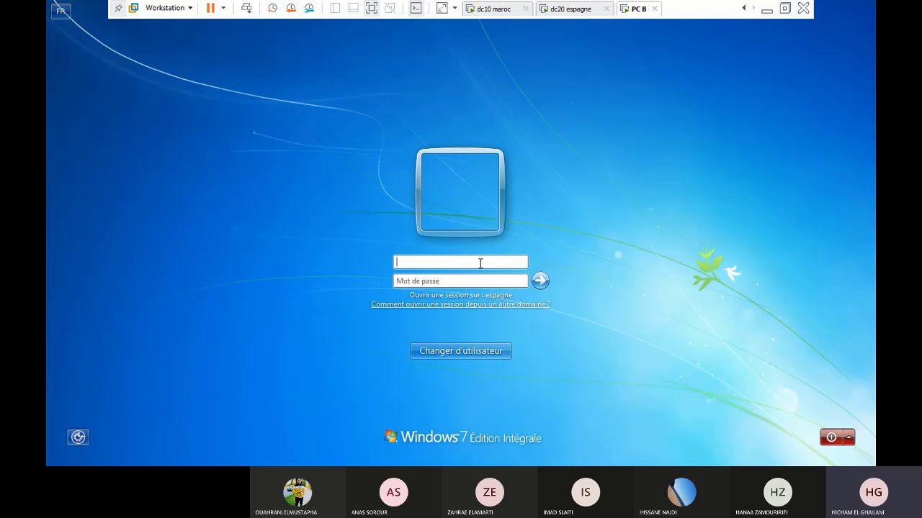
type("ihsan")
left_click(461, 280)
type("•••••••••")
key("Return")
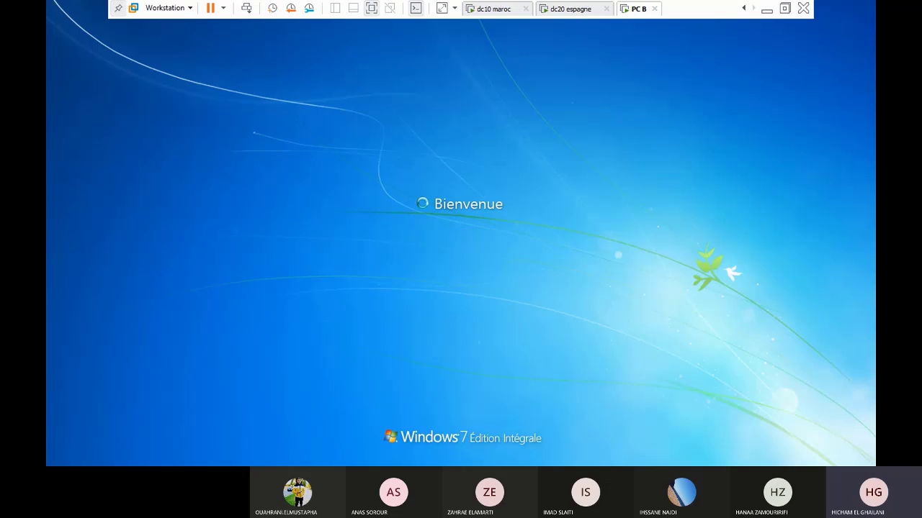
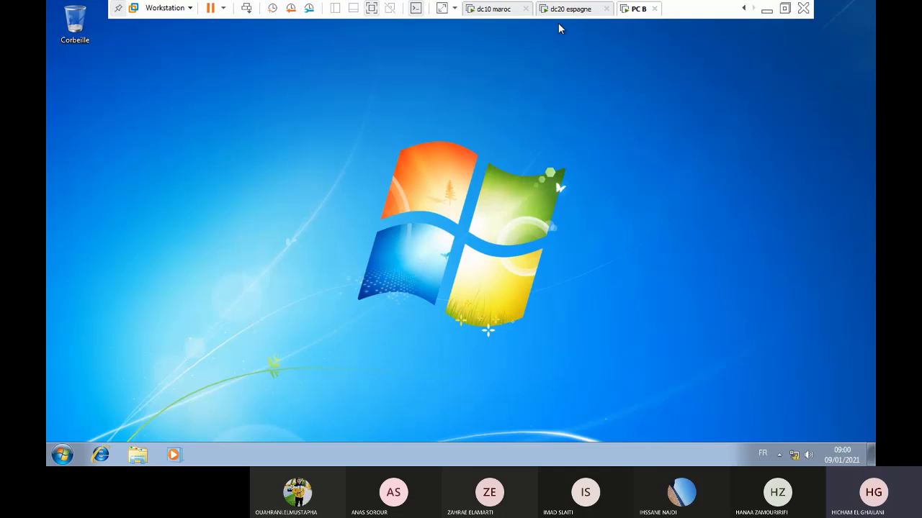
Exit the VM's full-screen view, minimize Teams and bring up the Microsoft Whiteboard notes
left_click(783, 12)
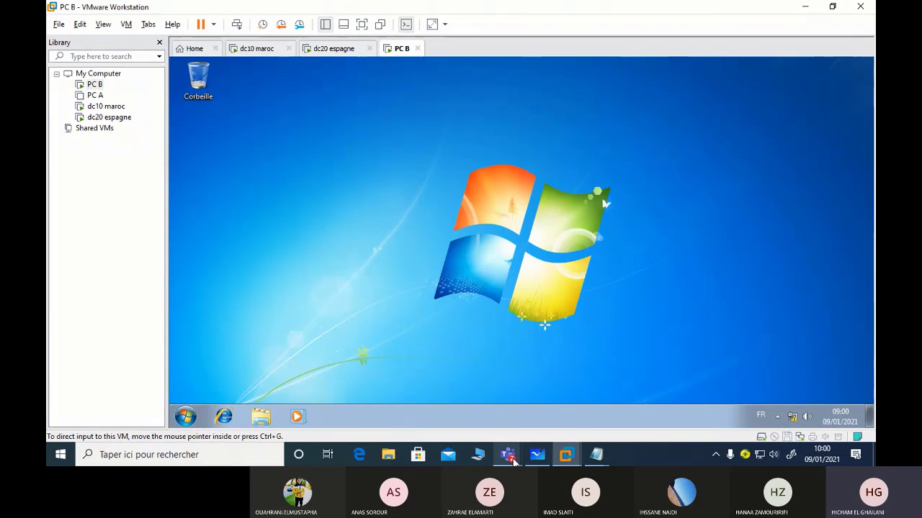
left_click(507, 454)
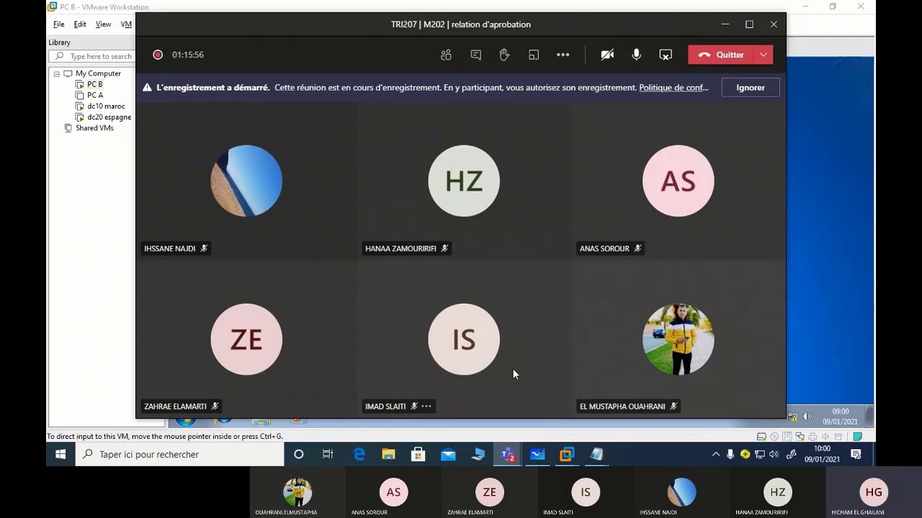
left_click(724, 26)
left_click(596, 454)
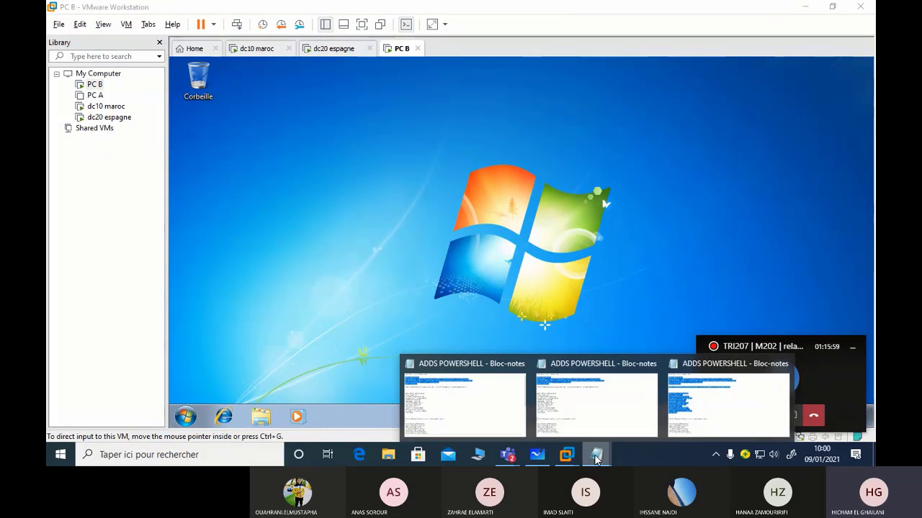
left_click(538, 460)
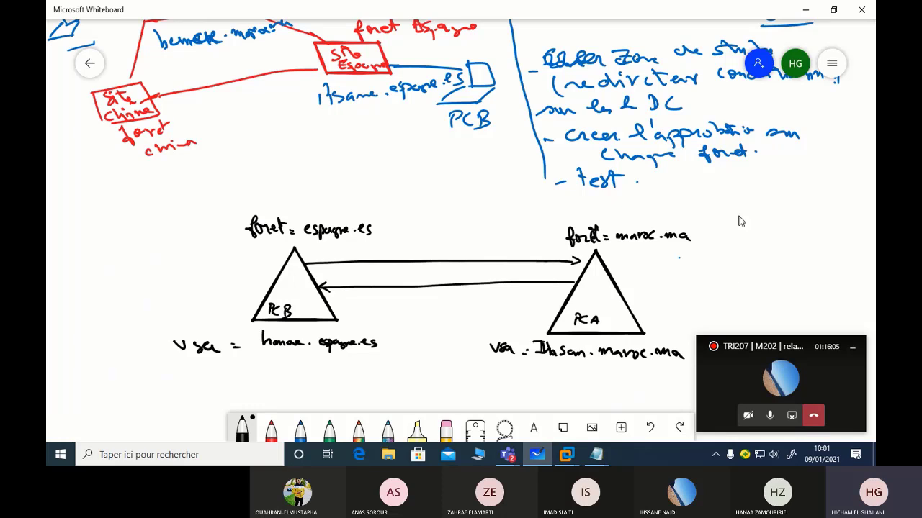
Minimize the Teams mini-window and zoom the whiteboard canvas in and out
left_click(854, 349)
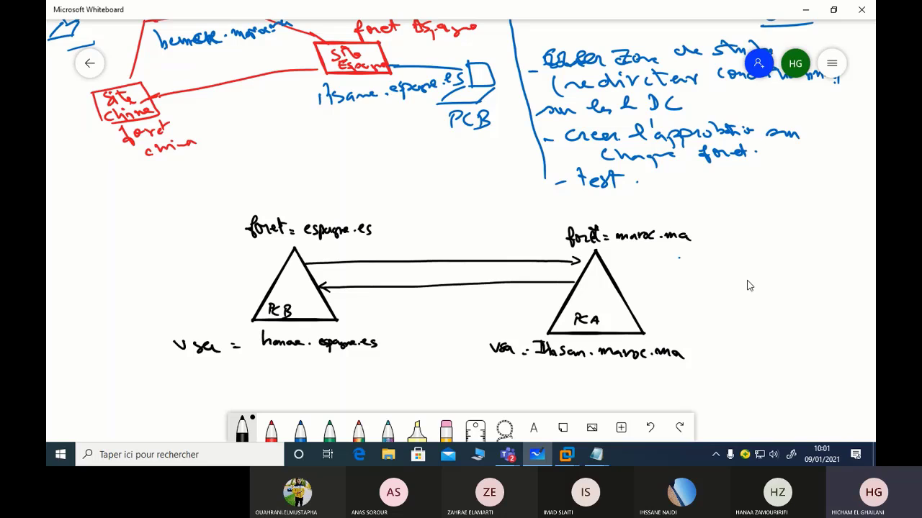
scroll(582, 76, "up", 2)
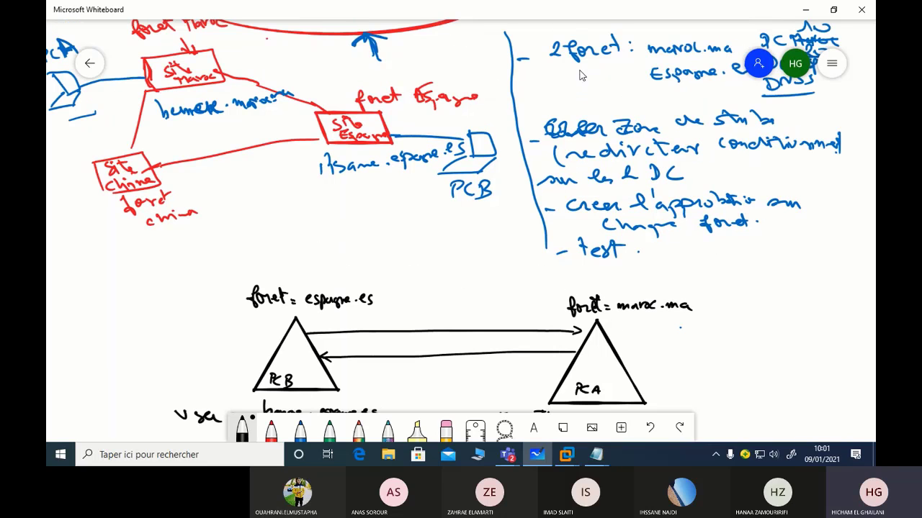
scroll(564, 84, "up", 3)
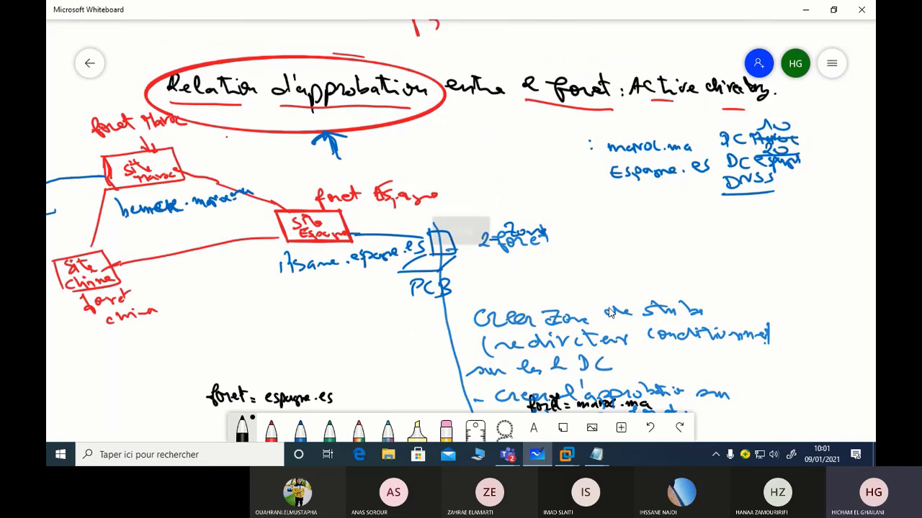
scroll(810, 288, "down", 6)
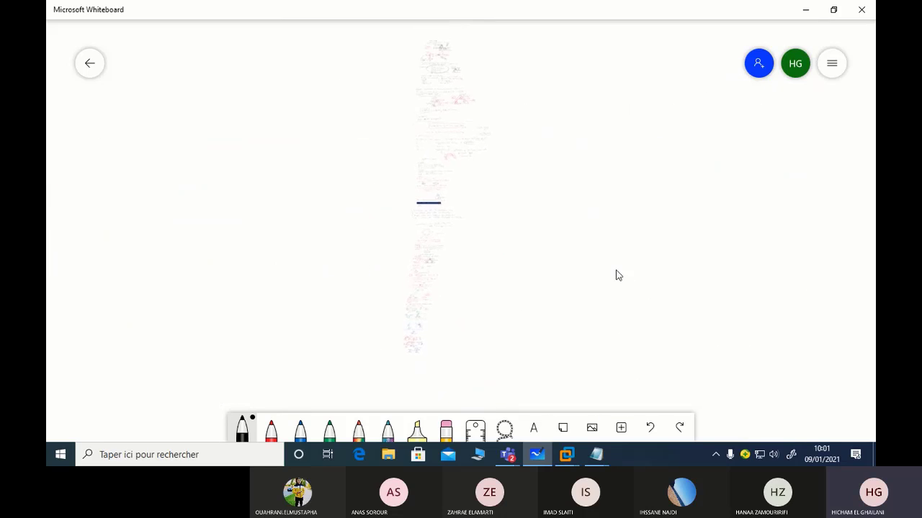
scroll(617, 275, "up", 1)
scroll(617, 275, "down", 1)
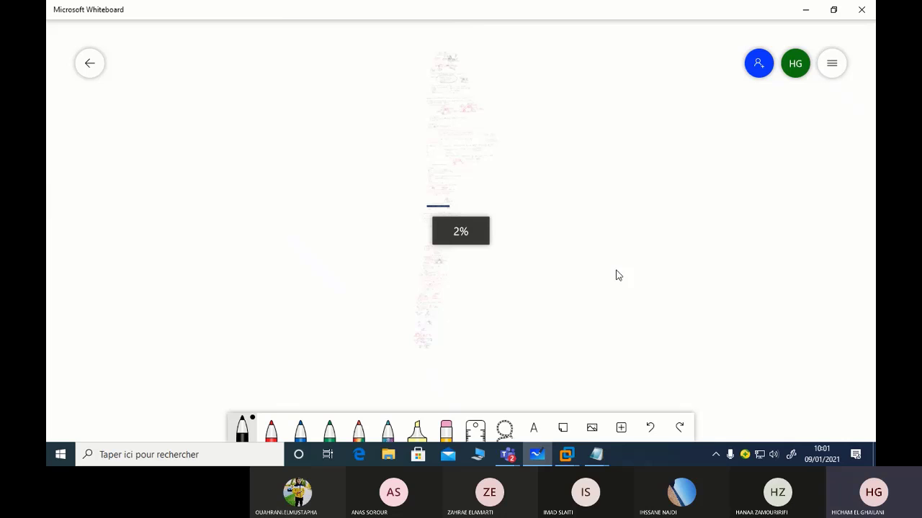
scroll(617, 275, "up", 3)
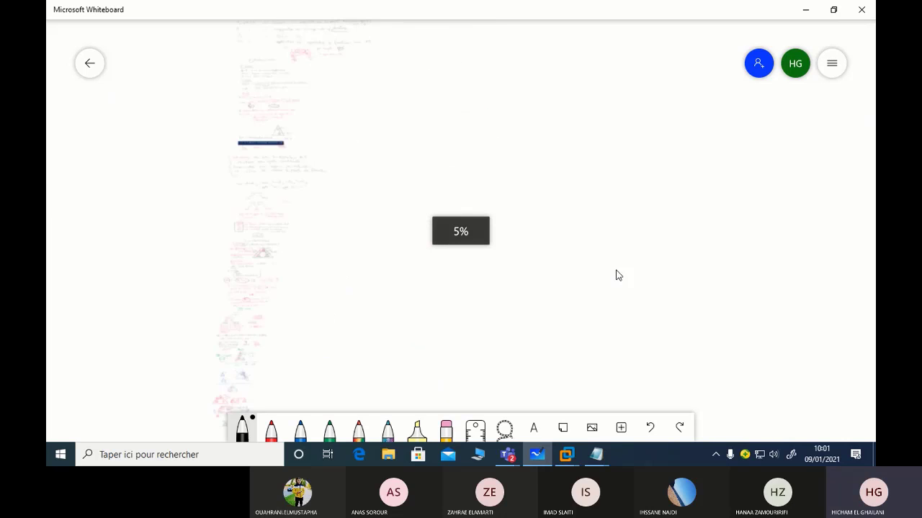
scroll(617, 275, "up", 3)
scroll(617, 276, "down", 1)
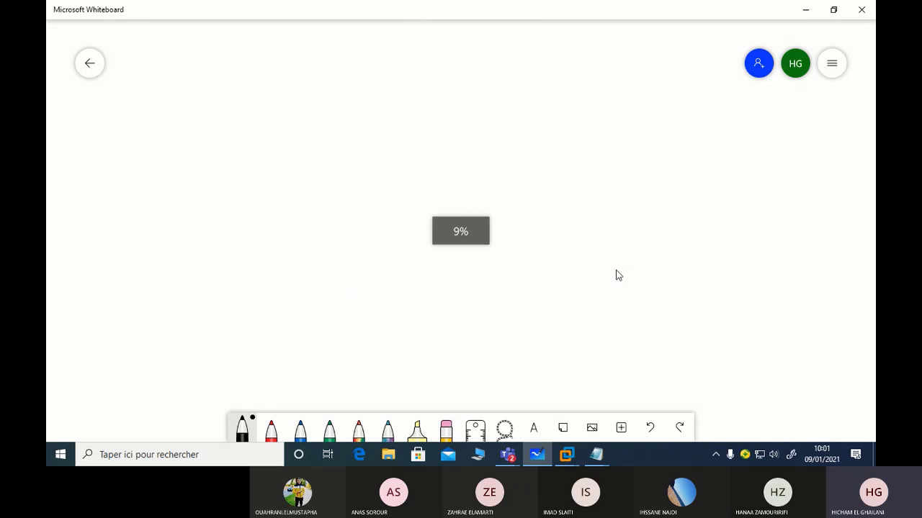
scroll(618, 275, "down", 3)
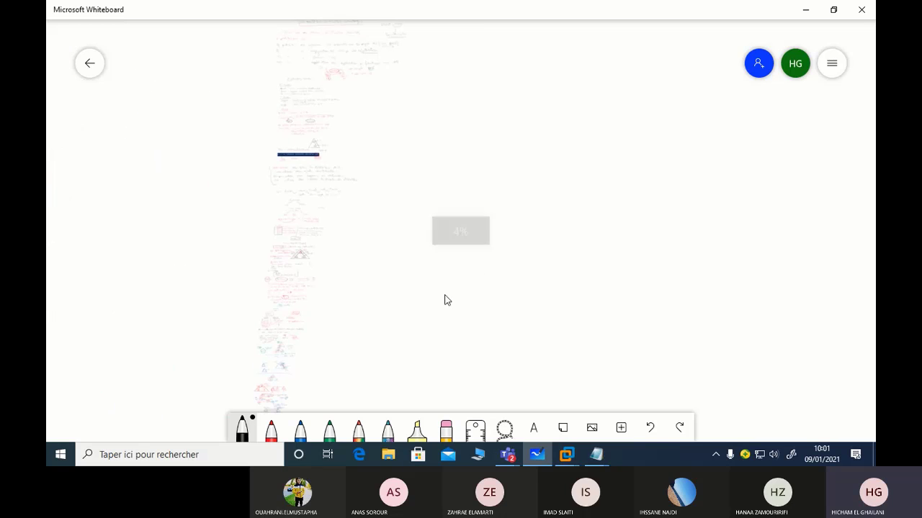
Pan and zoom the canvas to centre the GPO, site, domain and OU notes
mouse_move(445, 301)
left_mouse_down()
mouse_move(508, 259)
mouse_move(492, 156)
left_mouse_up()
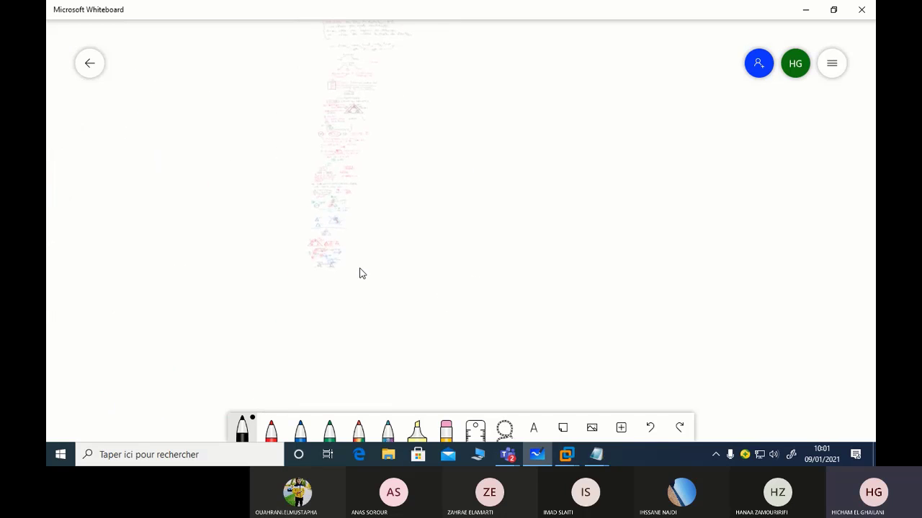
scroll(540, 288, "up", 2)
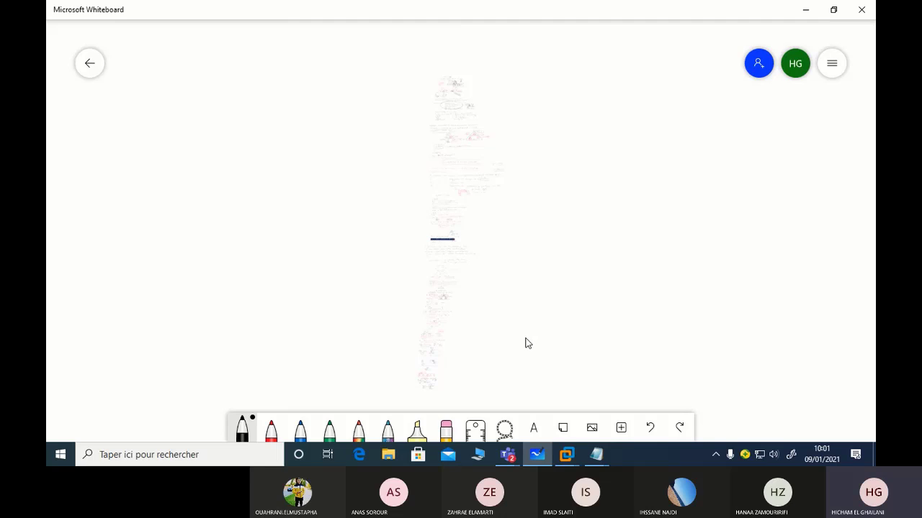
scroll(527, 343, "down", 1)
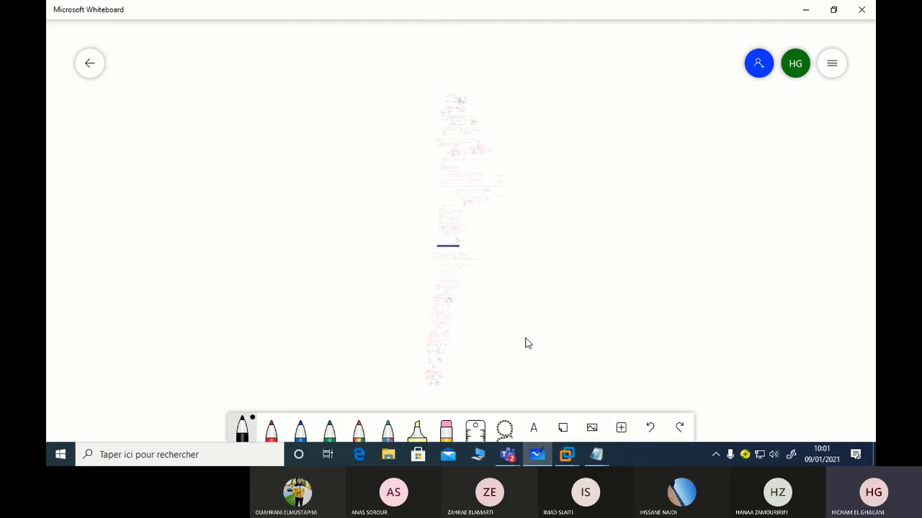
scroll(526, 344, "up", 3)
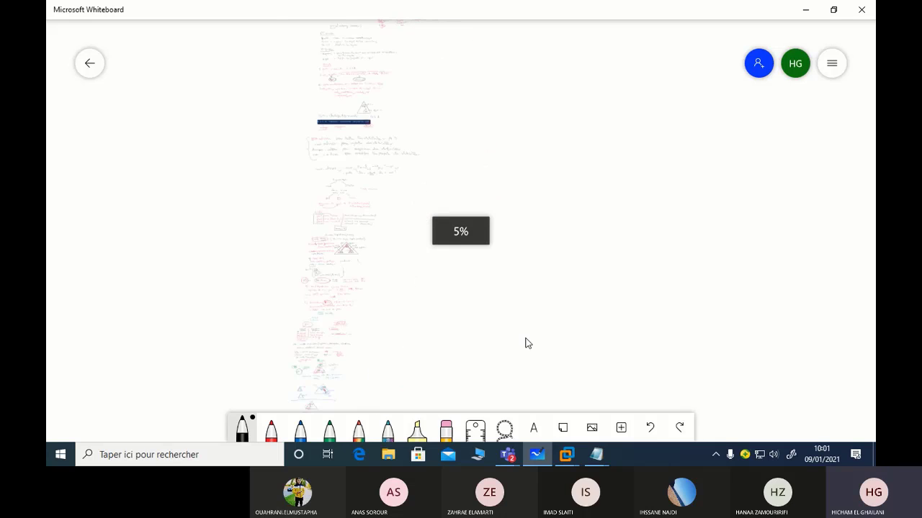
scroll(526, 343, "up", 5)
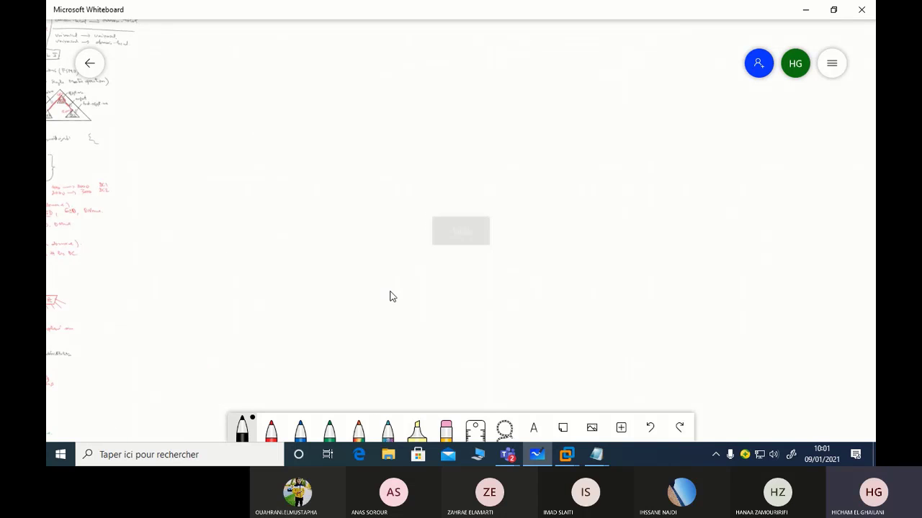
scroll(559, 281, "up", 3)
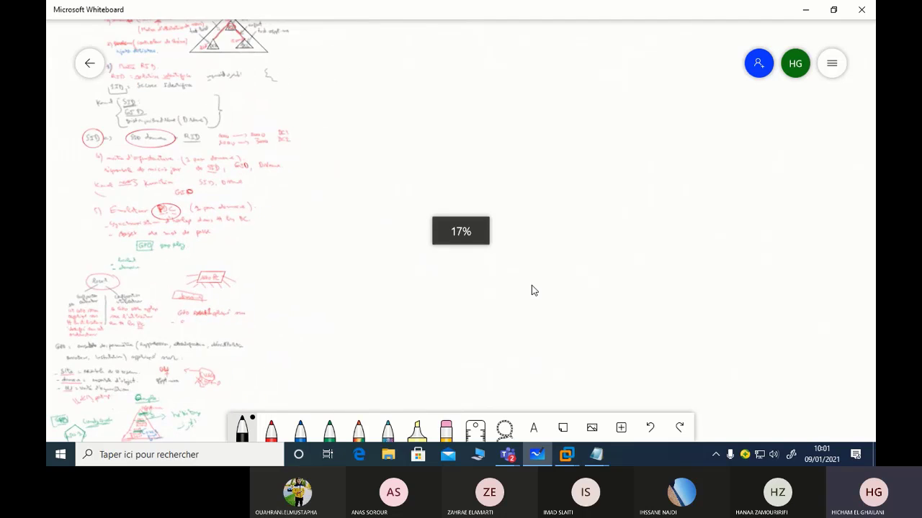
scroll(457, 324, "up", 3)
scroll(663, 249, "left", 3)
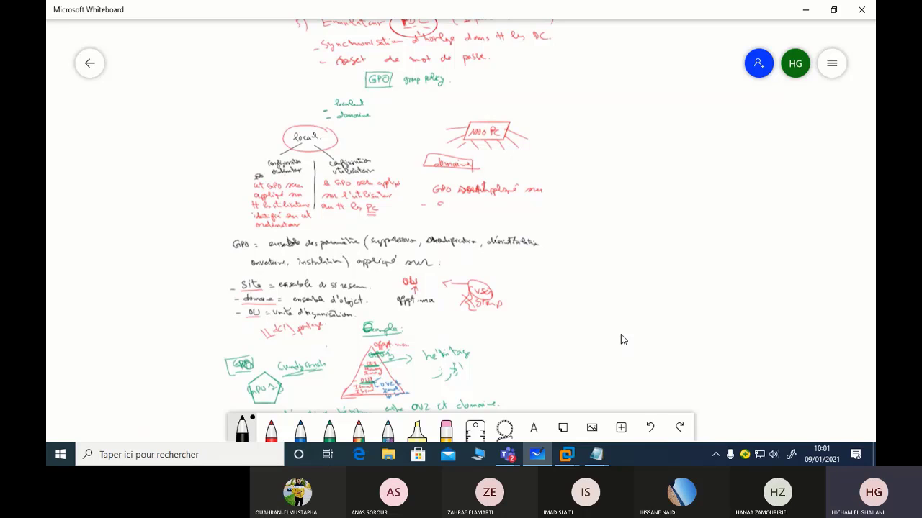
On dc10, start a new stub zone replicated to all DNS servers in the maroc.ma forest
key("alt+Tab")
right_click(243, 157)
left_click(281, 165)
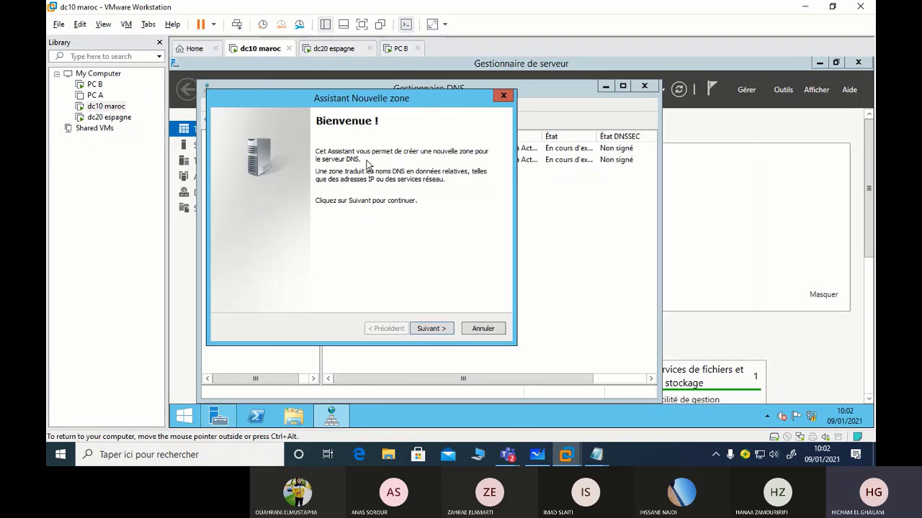
left_click(431, 328)
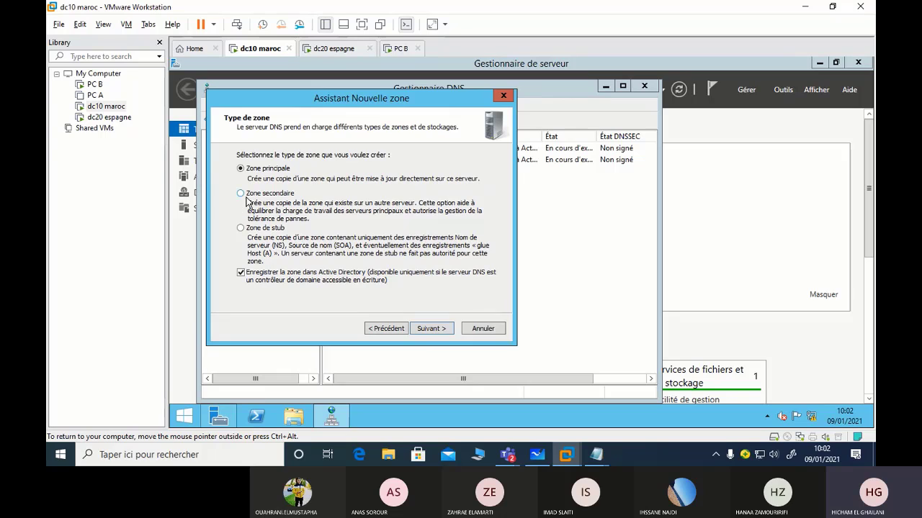
left_click(248, 229)
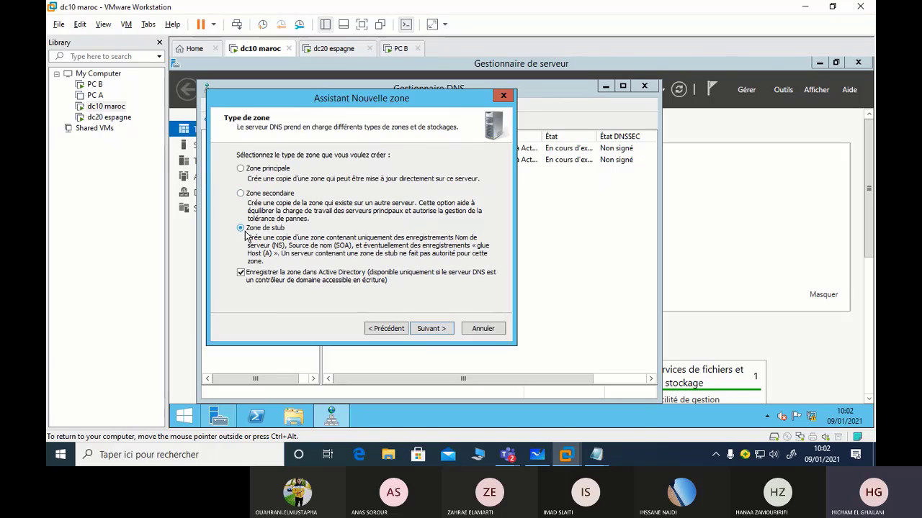
left_click(439, 332)
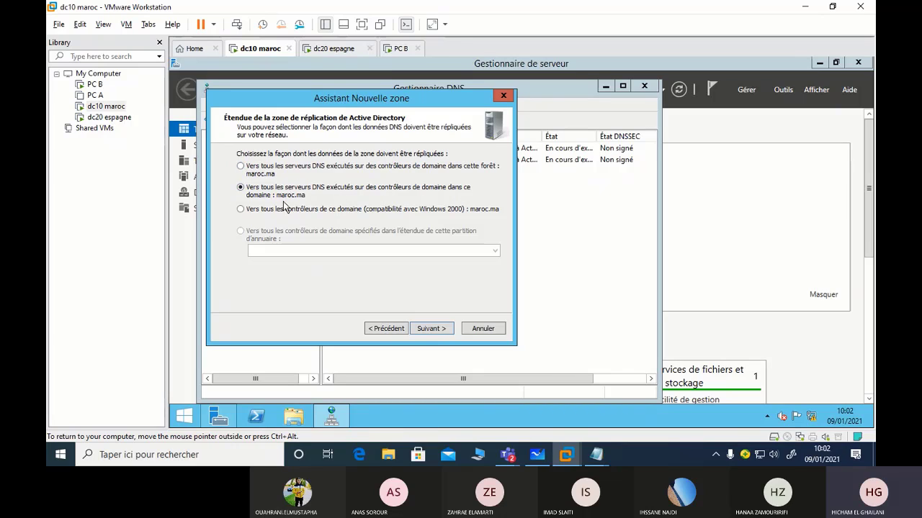
left_click(245, 173)
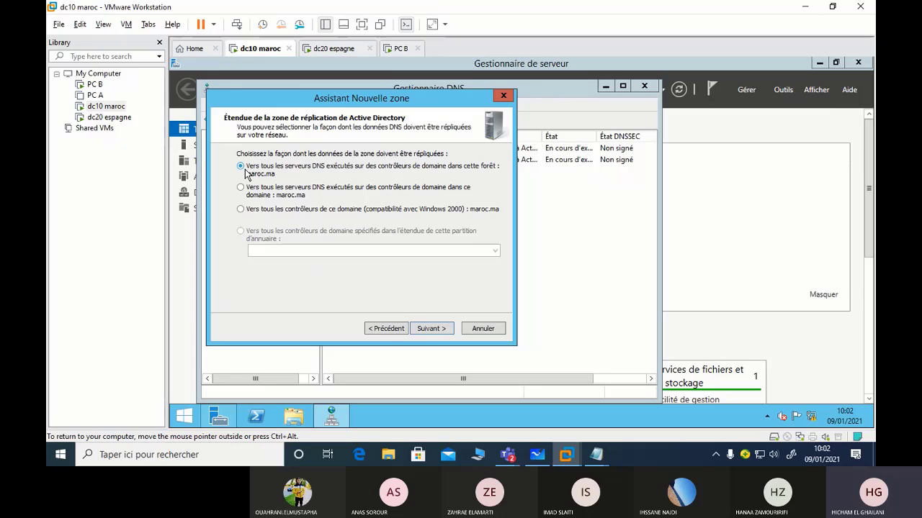
left_click(427, 330)
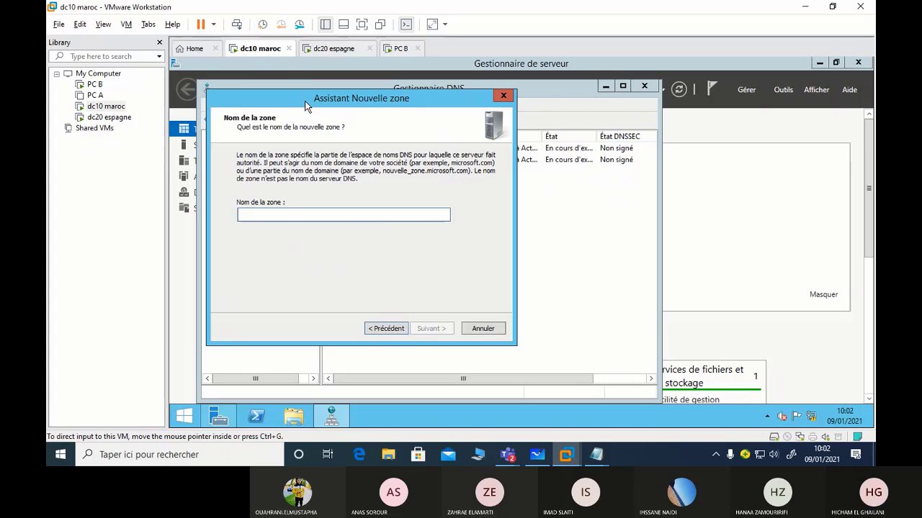
Name the new stub zone espagne.es
left_click_drag(308, 107, 544, 148)
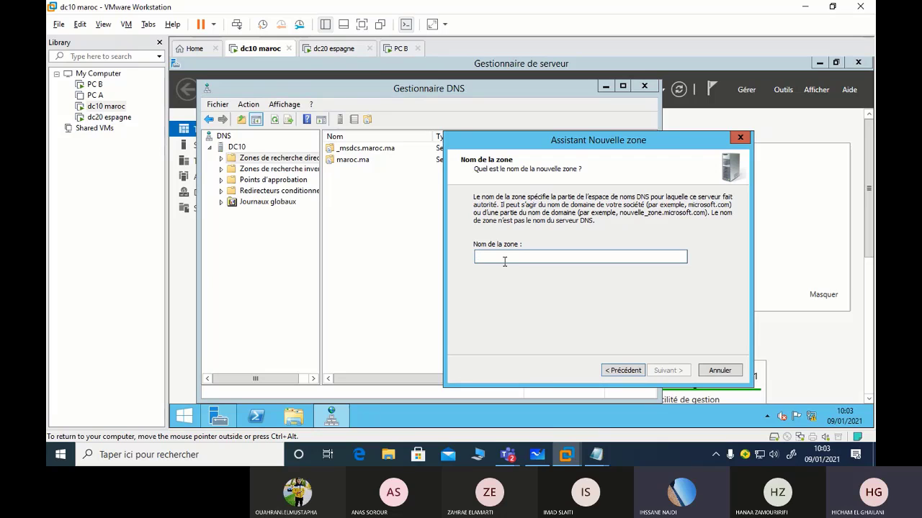
type("espag")
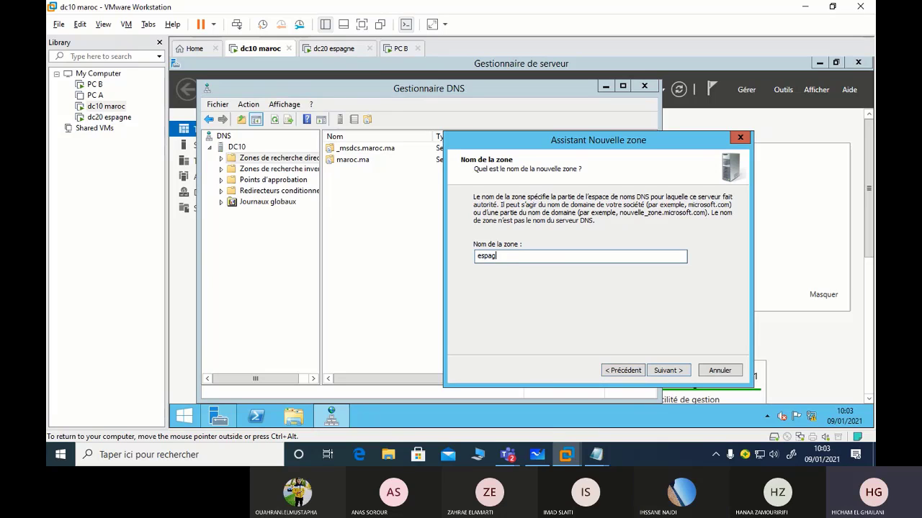
type("ne")
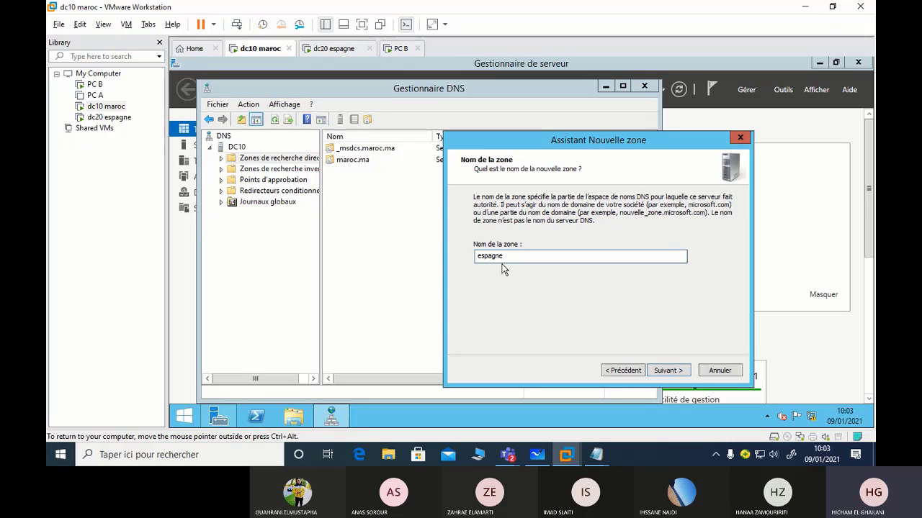
type(".es")
left_click(668, 370)
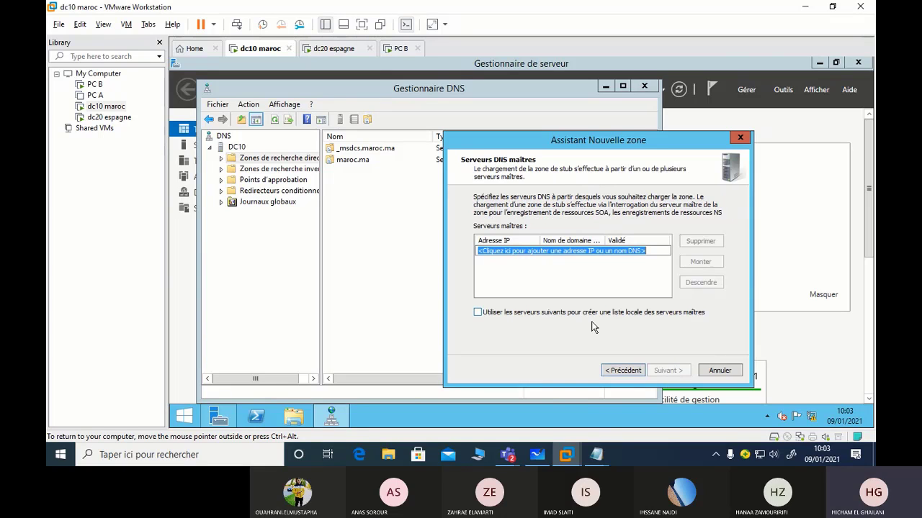
Set 192.168.1.2 as the master DNS server and finish the wizard
type("192.")
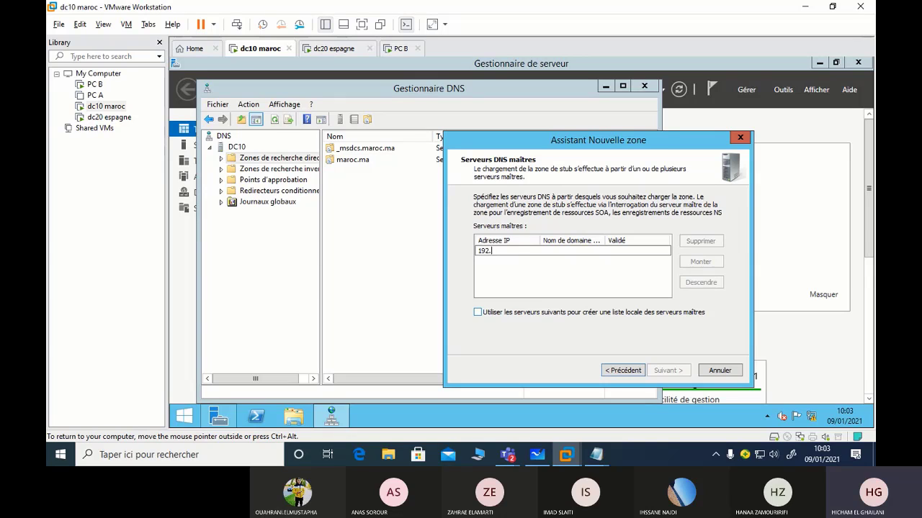
type("168.1.2")
key("Return")
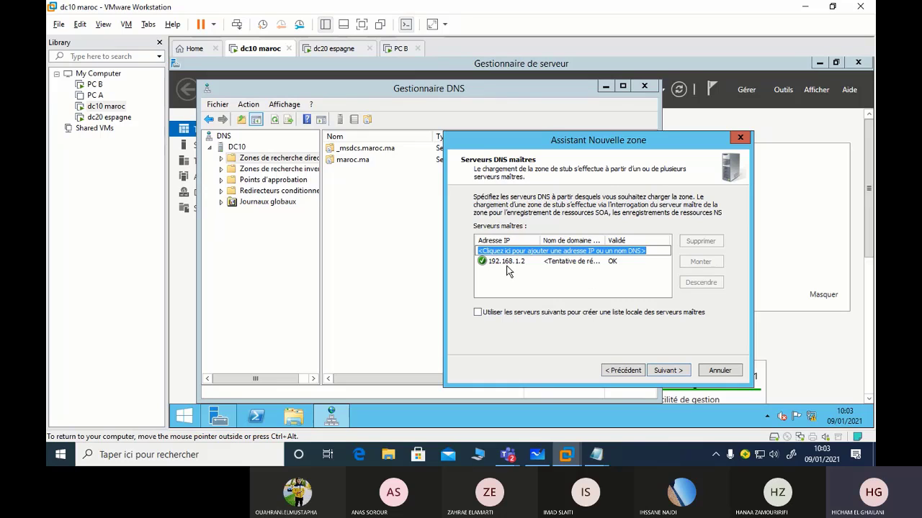
left_click(674, 372)
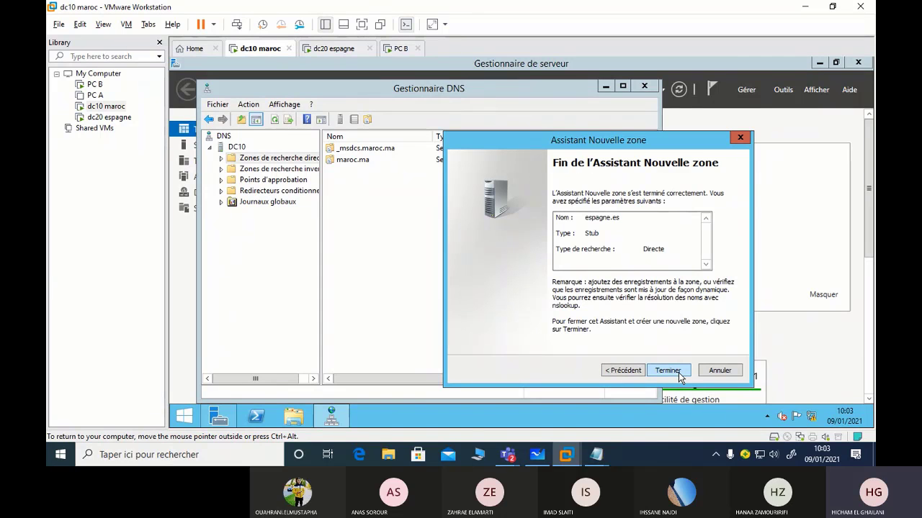
left_click(667, 370)
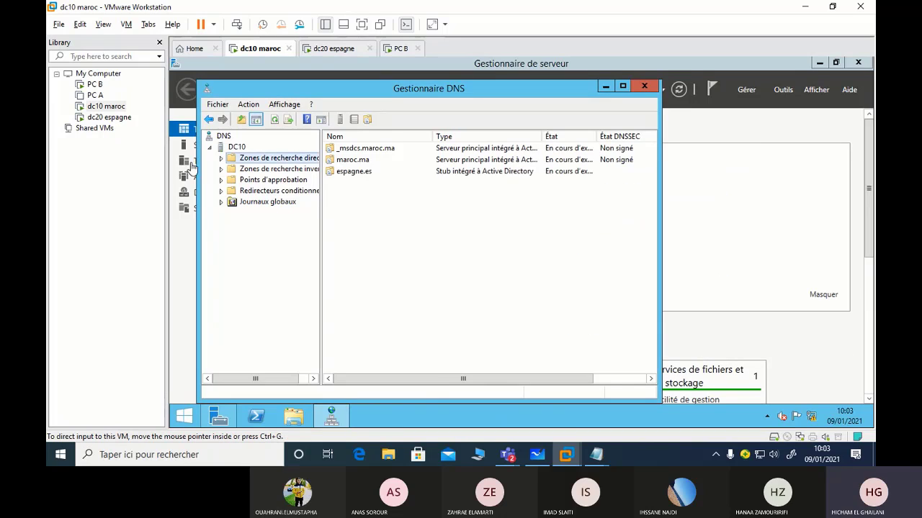
left_click(266, 161)
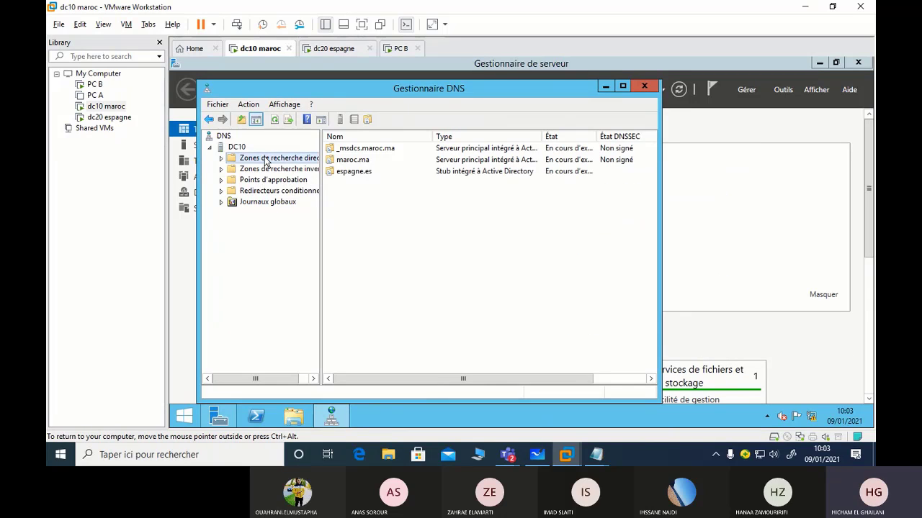
Request a zone transfer from the master for espagne.es, trying it twice
double_click(357, 174)
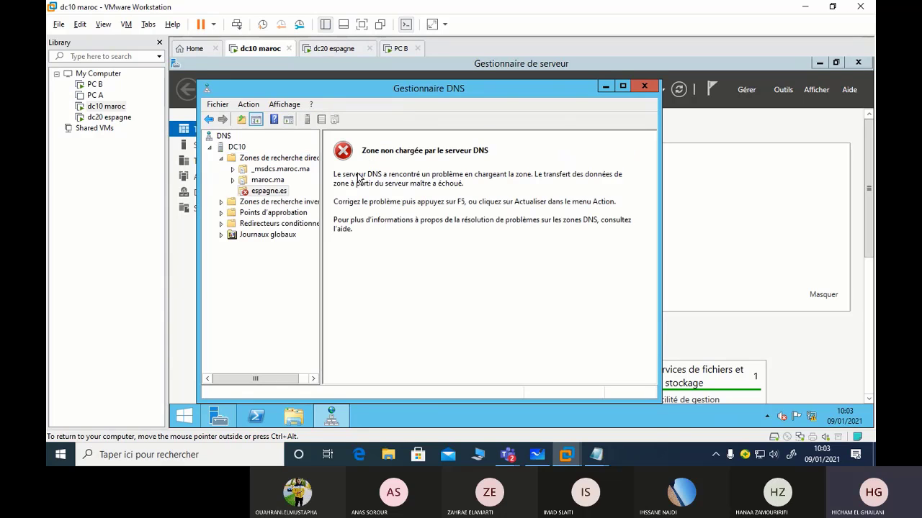
right_click(278, 198)
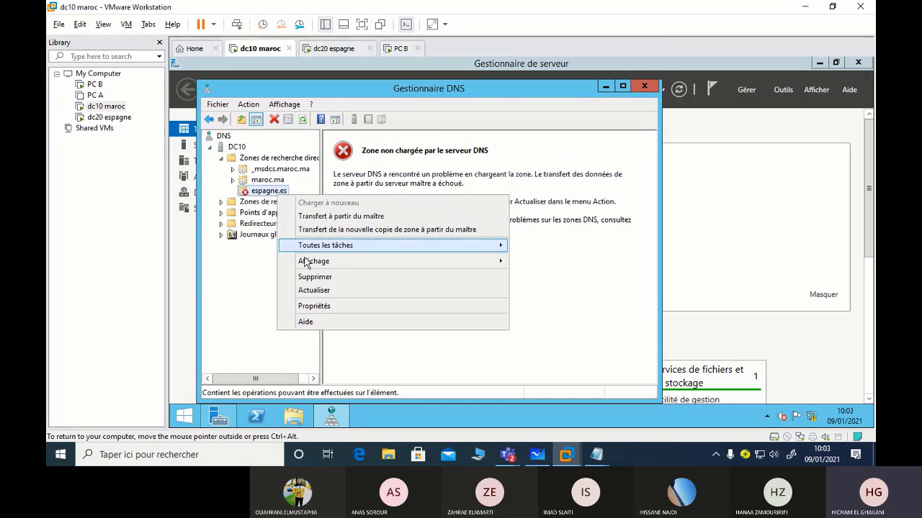
left_click(353, 222)
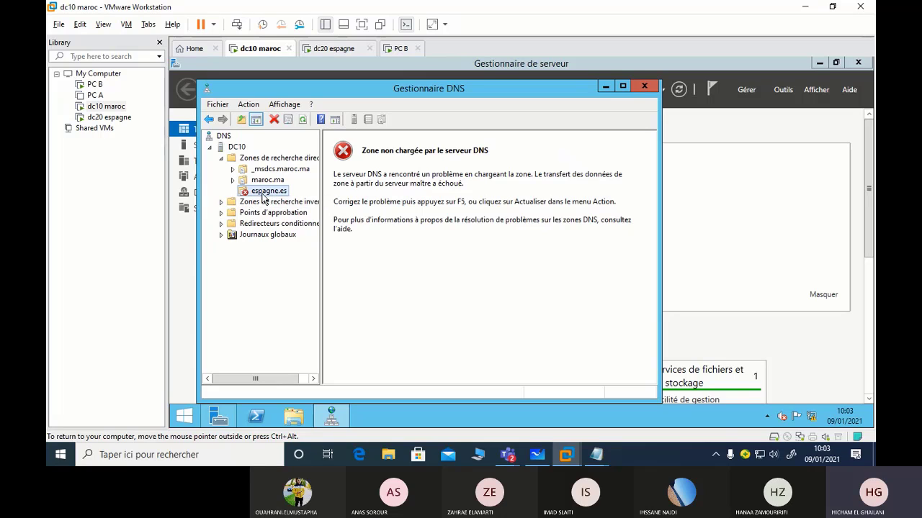
right_click(264, 192)
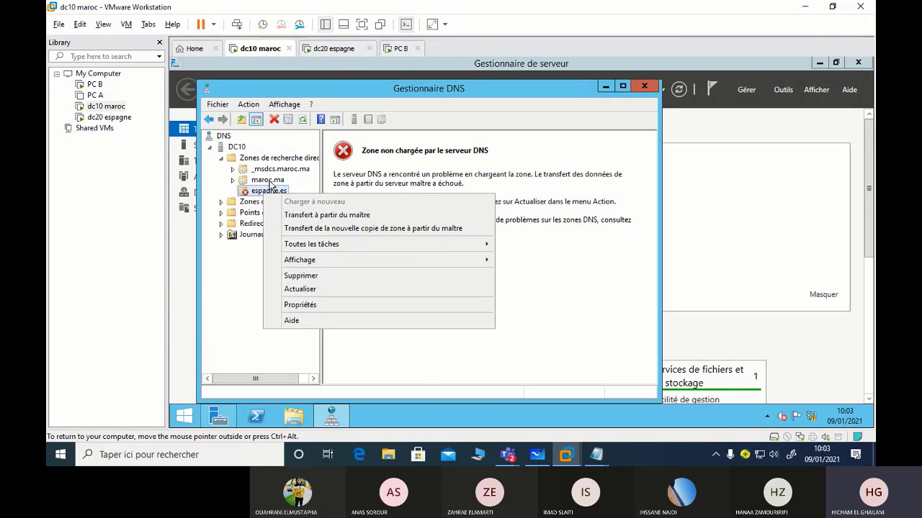
left_click(269, 182)
left_click(269, 193)
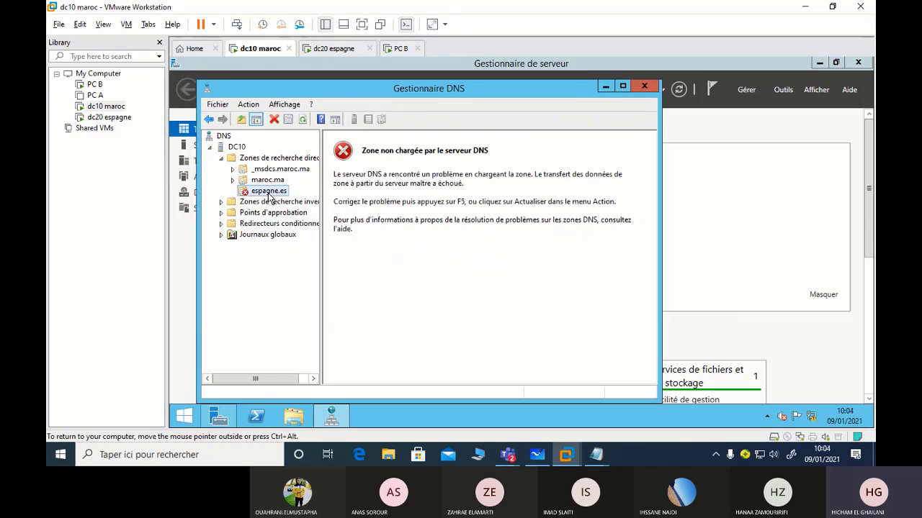
right_click(269, 197)
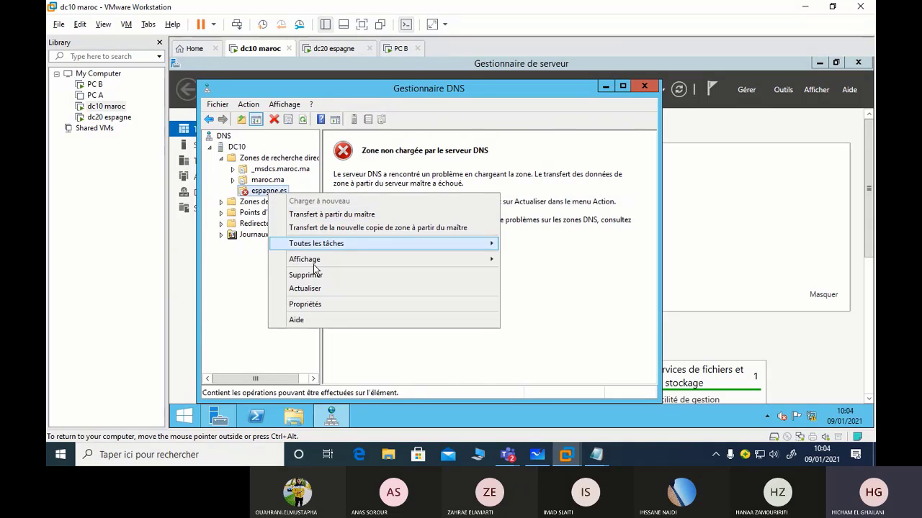
left_click(331, 228)
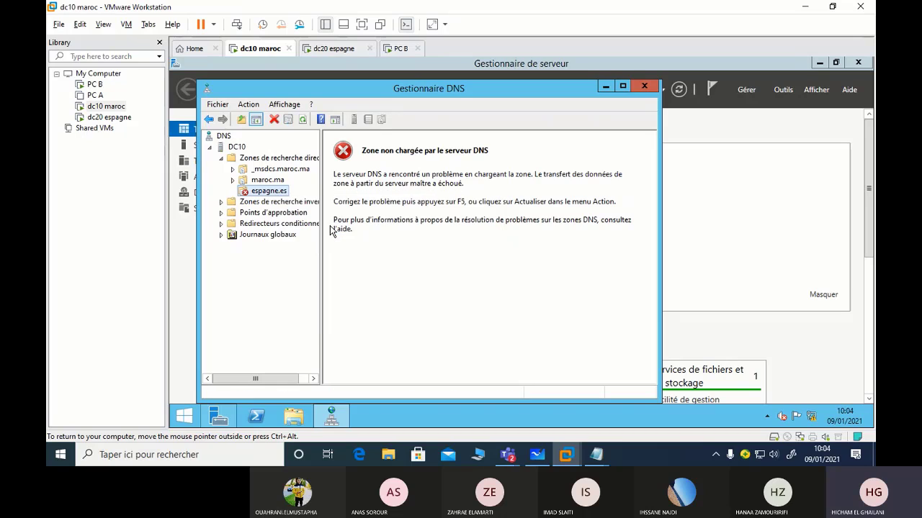
Restart the DNS service on DC10
right_click(236, 149)
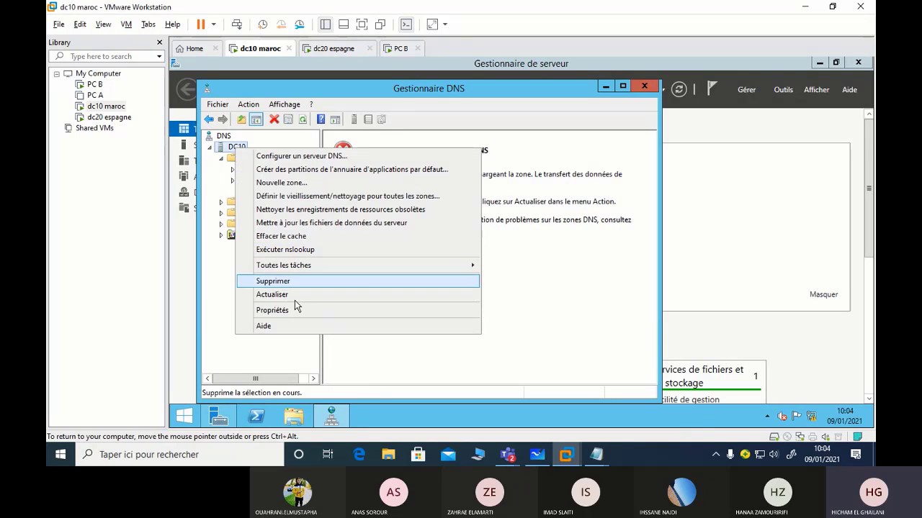
left_click(213, 268)
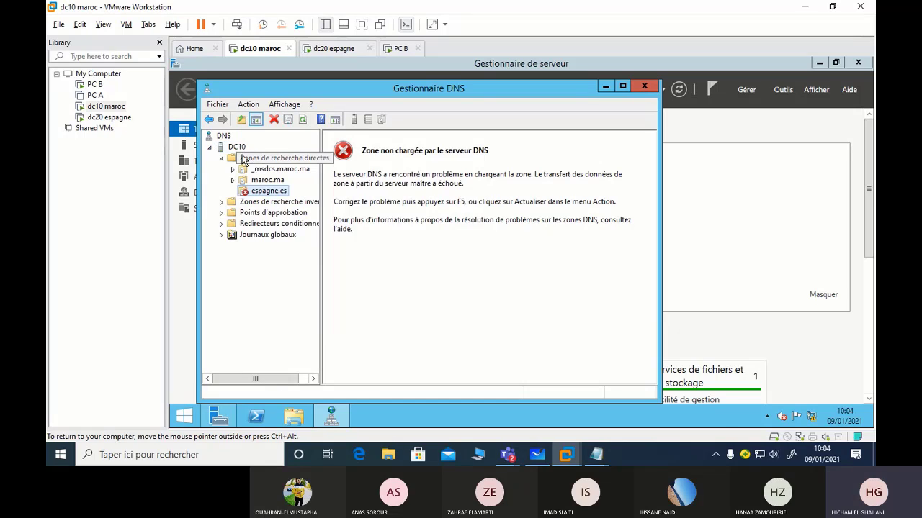
right_click(236, 146)
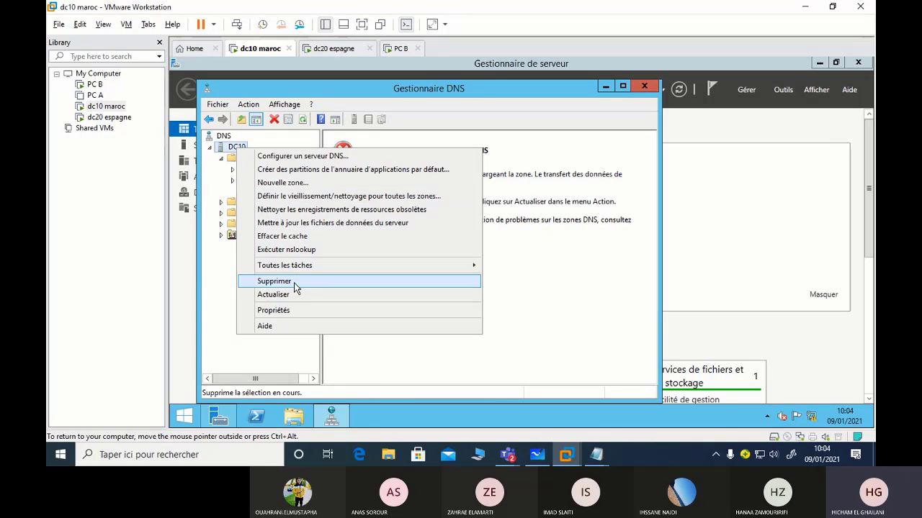
mouse_move(299, 266)
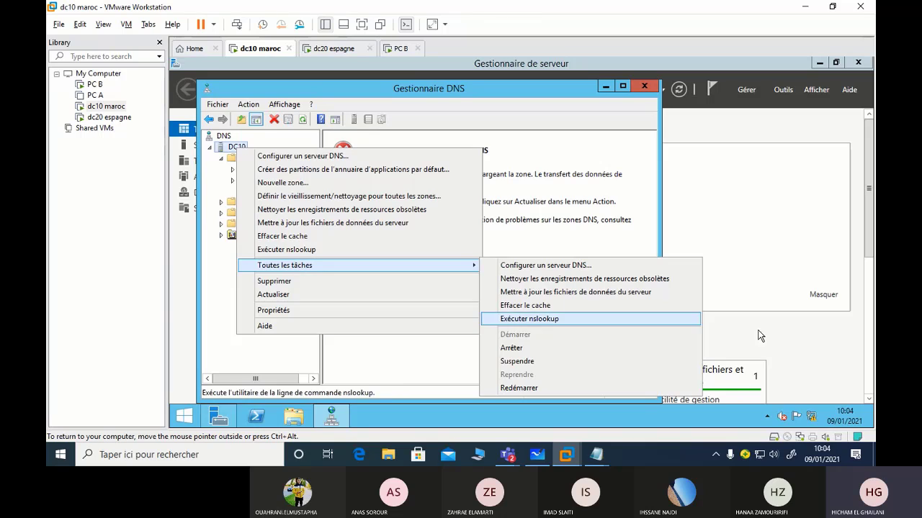
left_click(562, 387)
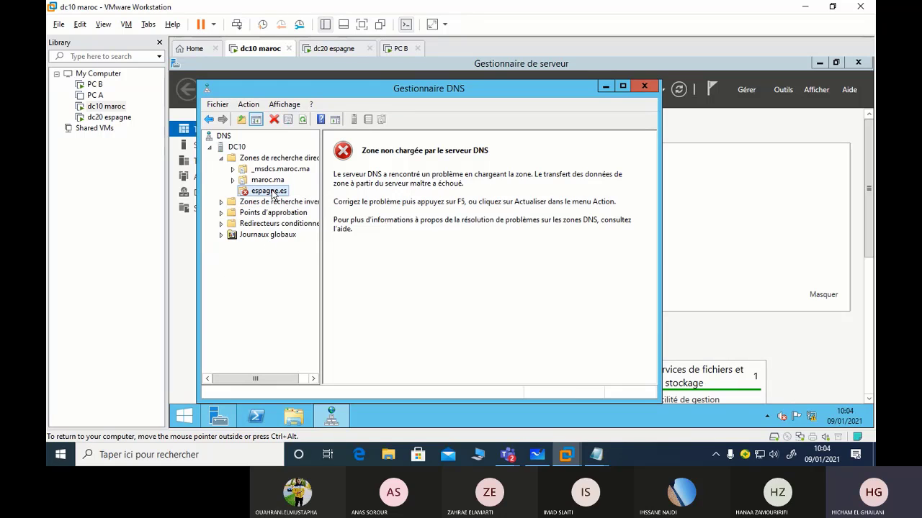
Refresh the espagne.es zone twice, then switch to the dc20 espagne machine
right_click(272, 193)
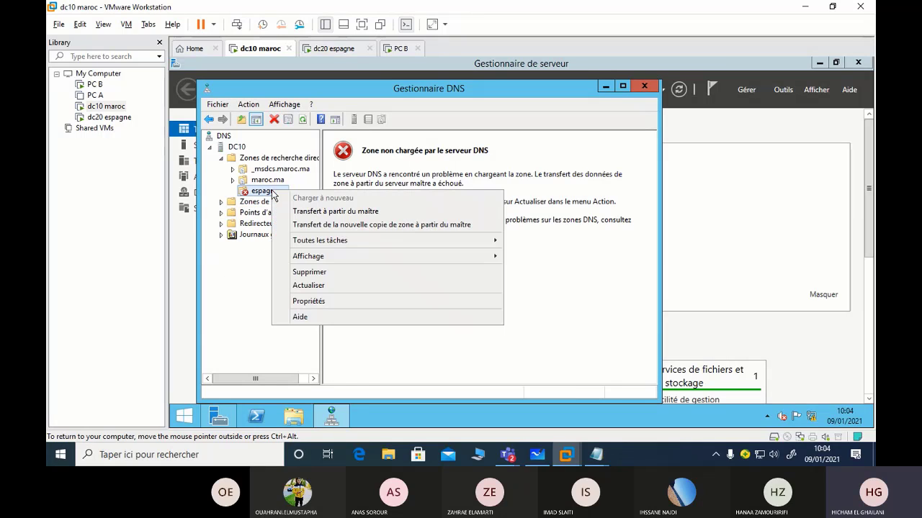
left_click(303, 286)
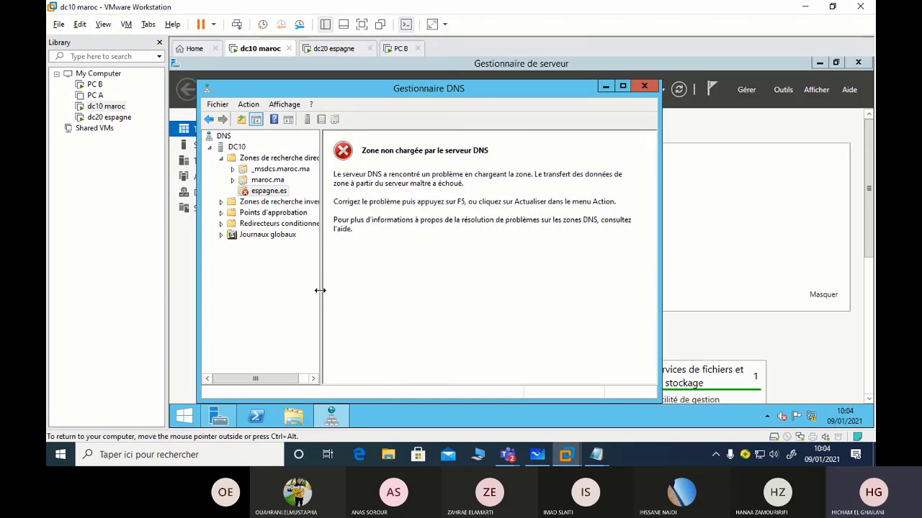
right_click(264, 195)
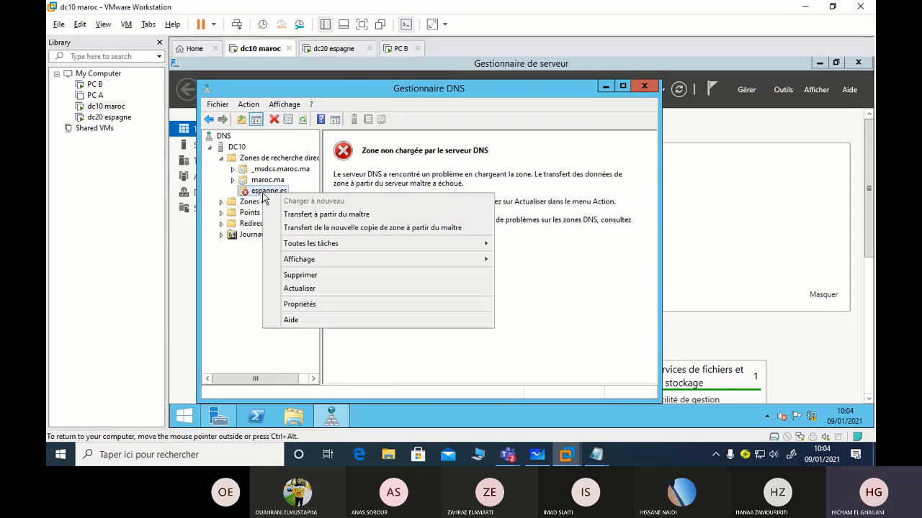
left_click(303, 288)
left_click(342, 48)
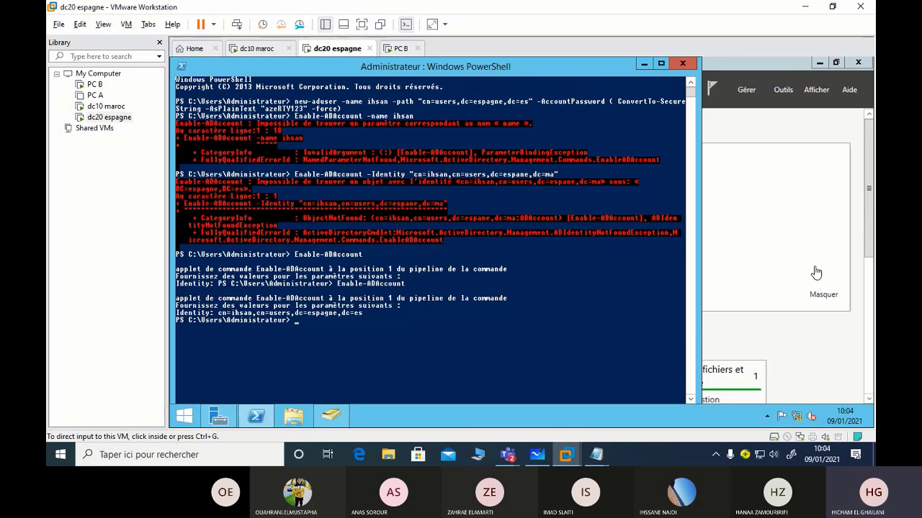
Open DNS Manager on dc20 and expand DC20 to its forward lookup zones
left_click(783, 90)
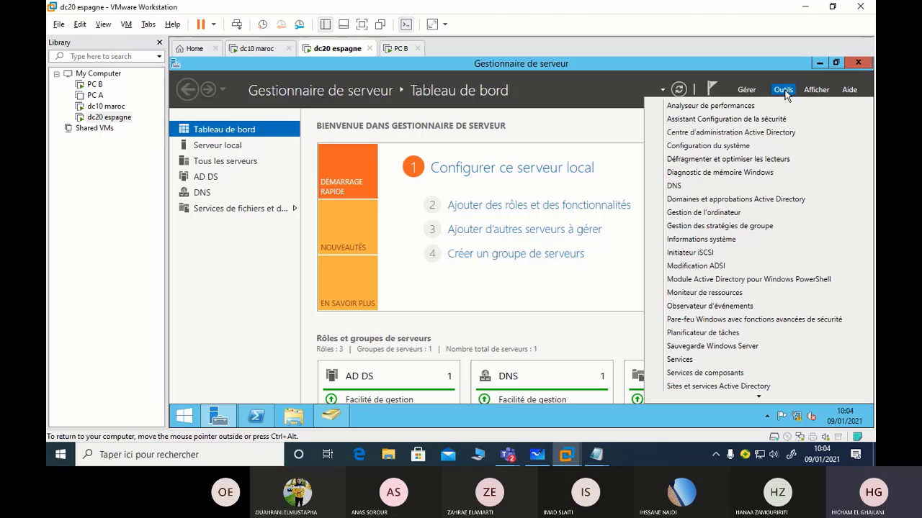
left_click(752, 185)
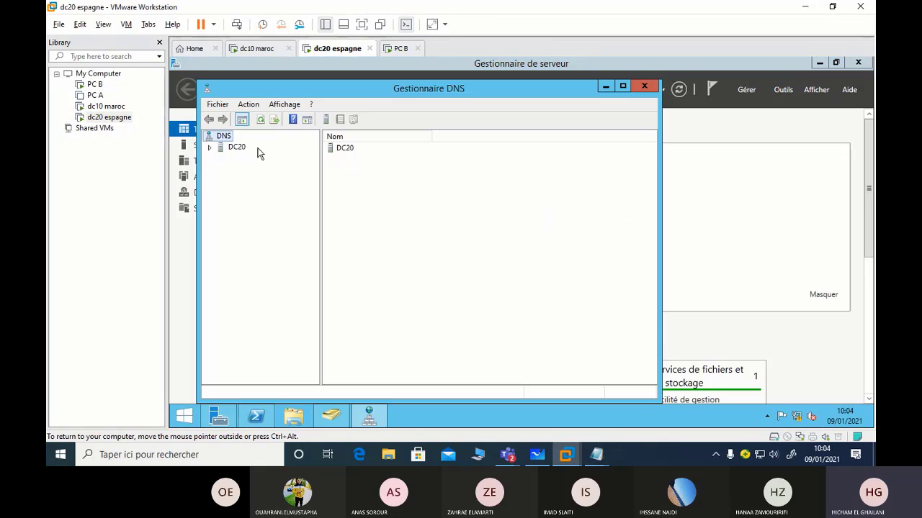
double_click(243, 148)
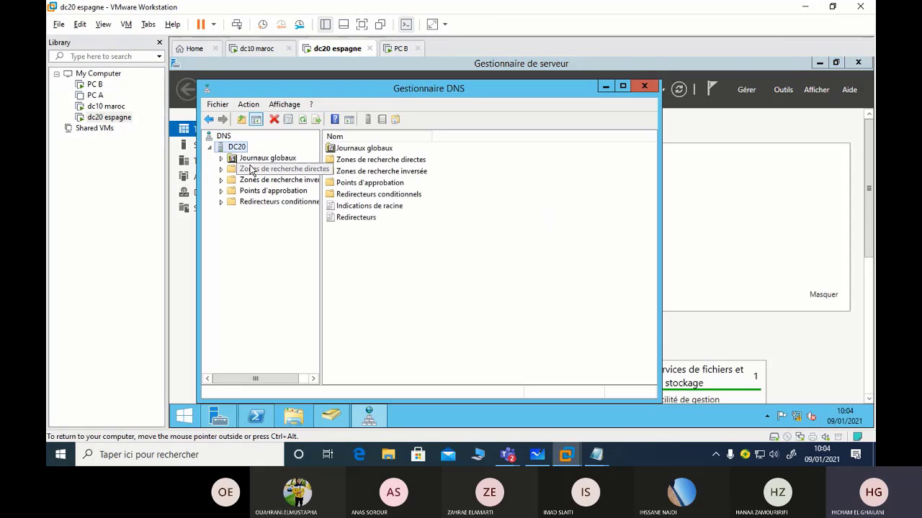
left_click(253, 170)
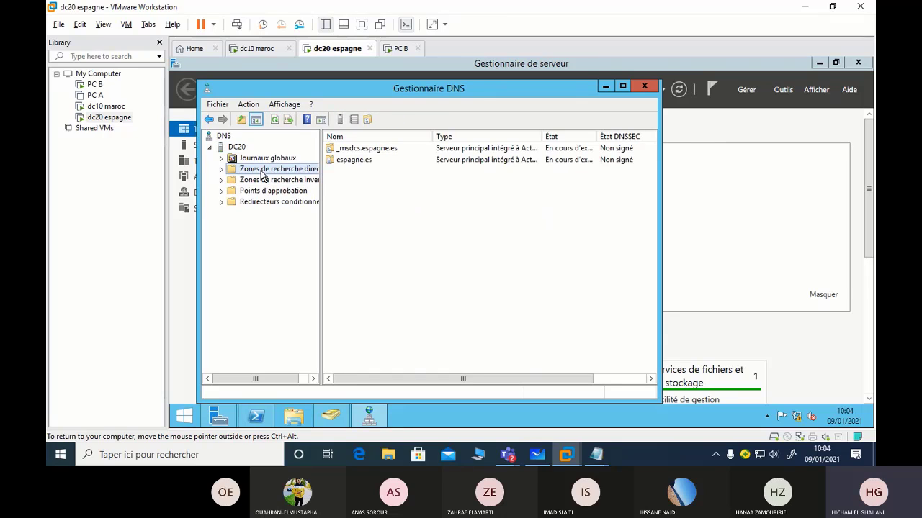
right_click(242, 156)
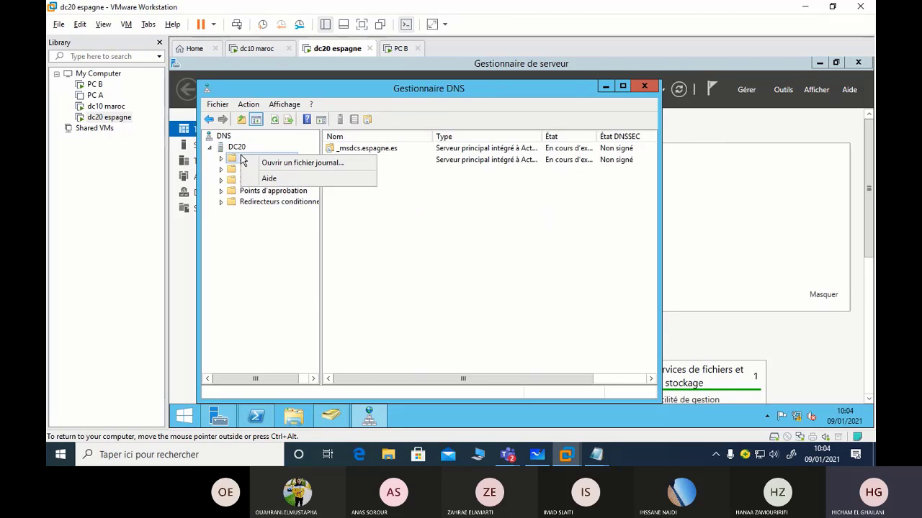
left_click(363, 232)
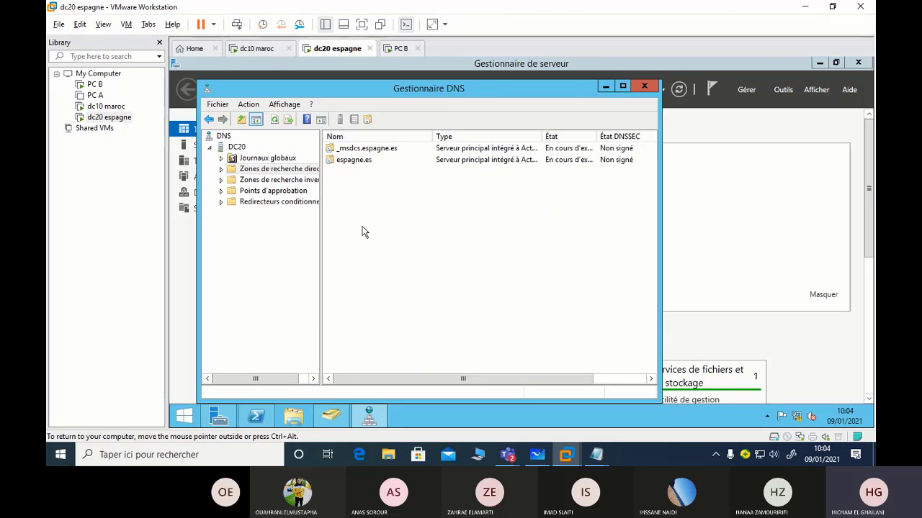
right_click(258, 175)
Start a new forest-replicated zone on DC20 named maroc.ma
left_click(306, 179)
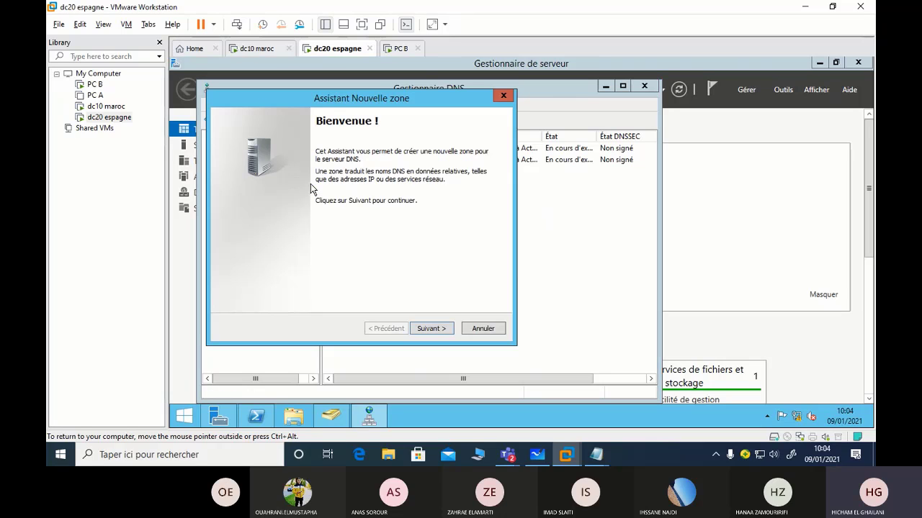
left_click(431, 329)
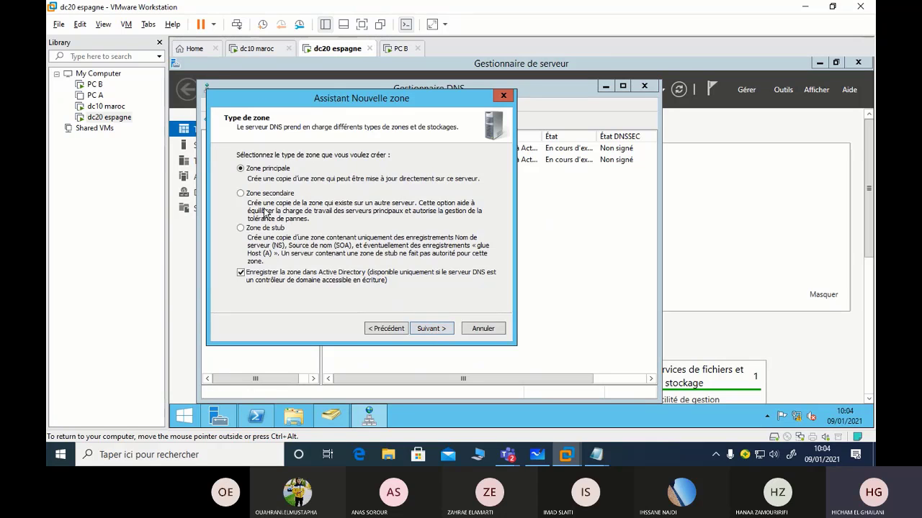
left_click(429, 328)
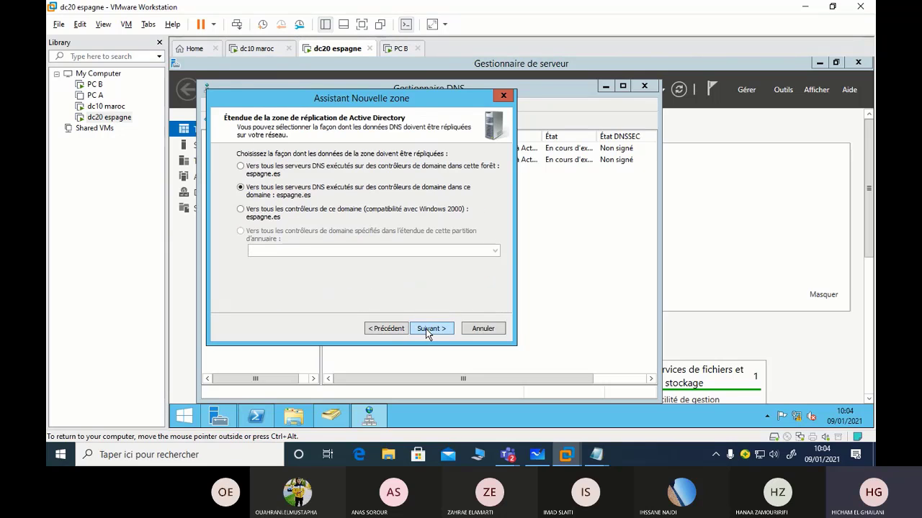
left_click(241, 166)
left_click(430, 329)
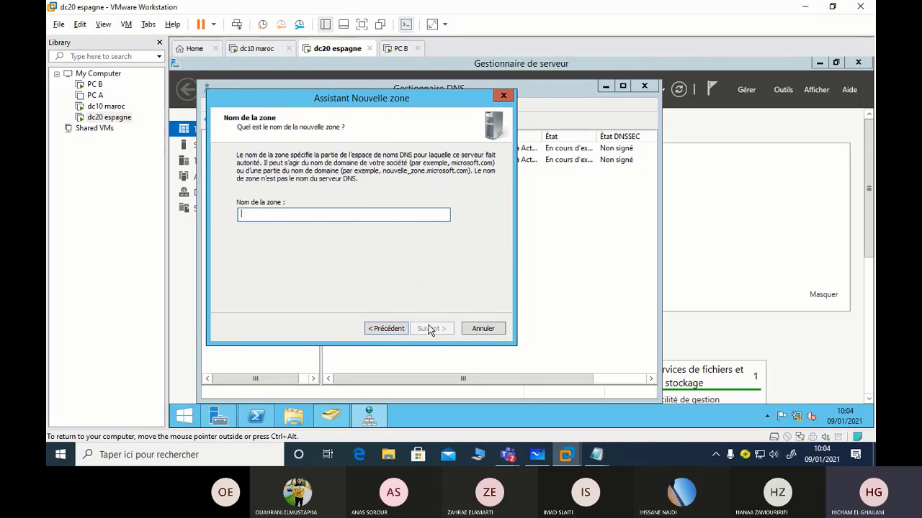
type("m")
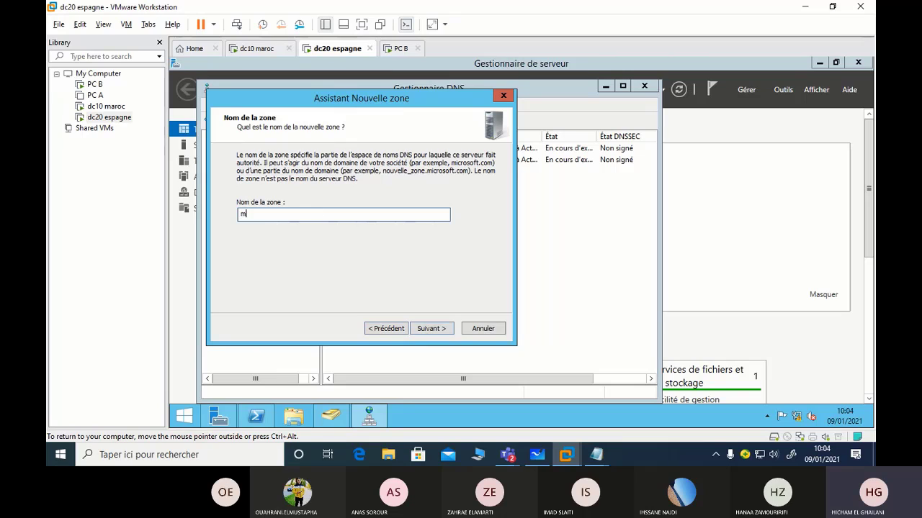
type("aroc.ma")
left_click(445, 333)
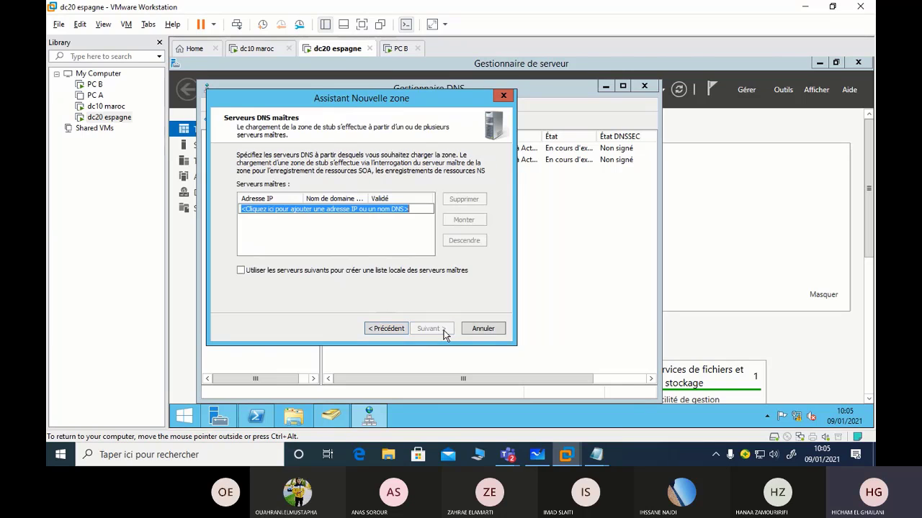
Set 192.168.1.1 as the master server and finish the maroc.ma stub zone
type("192.")
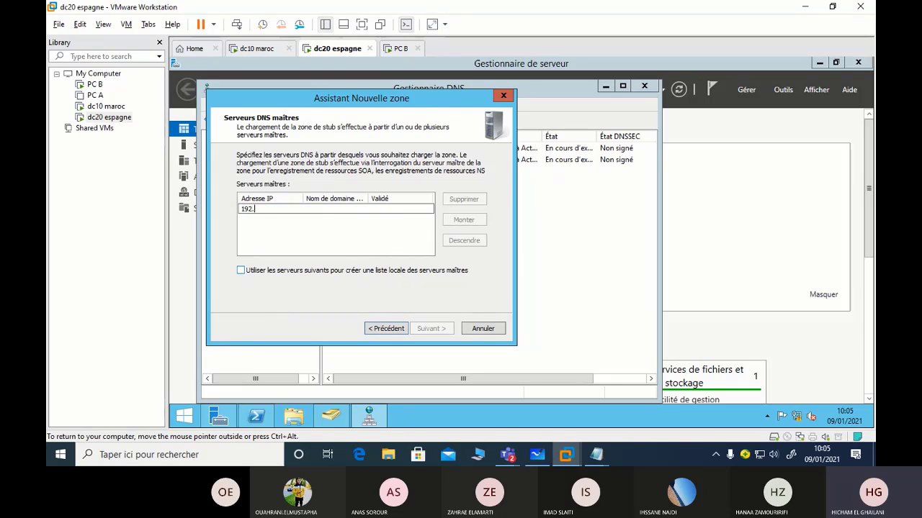
type("168.1.1")
key("Return")
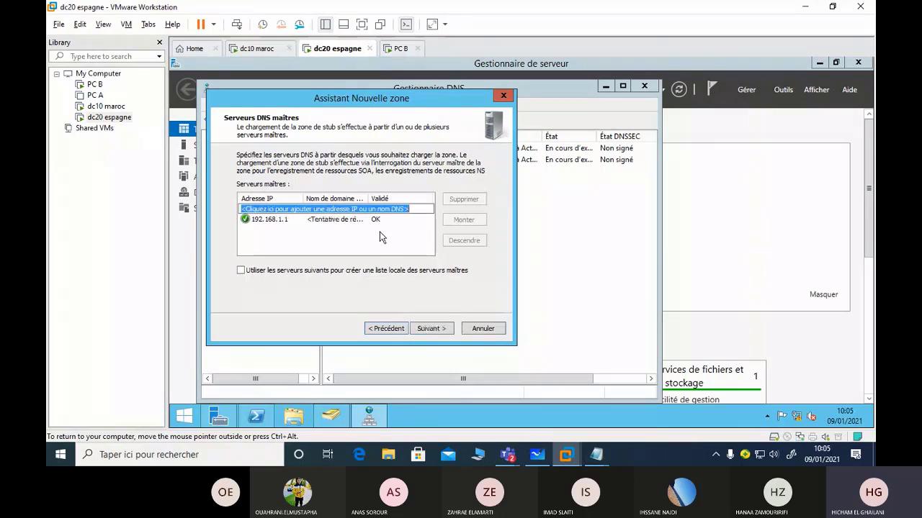
left_click(291, 219)
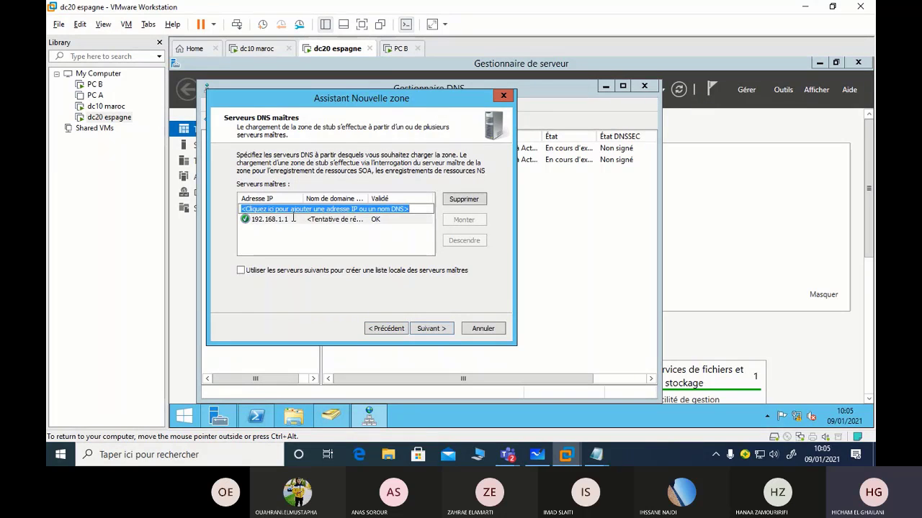
left_click(291, 219)
left_click(303, 237)
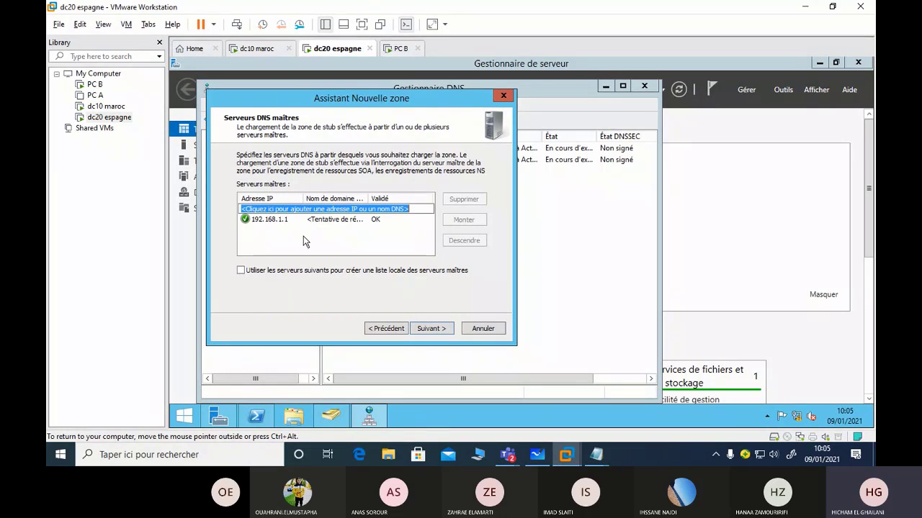
left_click(433, 329)
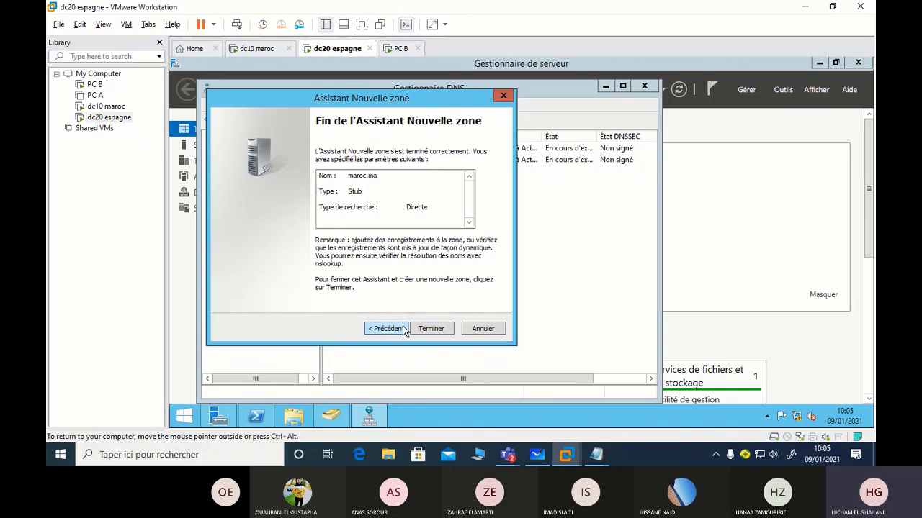
left_click(402, 328)
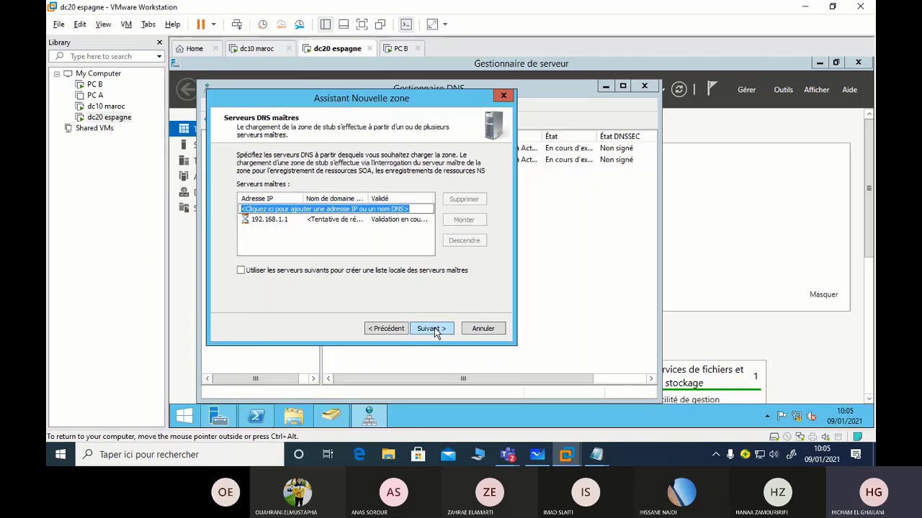
left_click(434, 327)
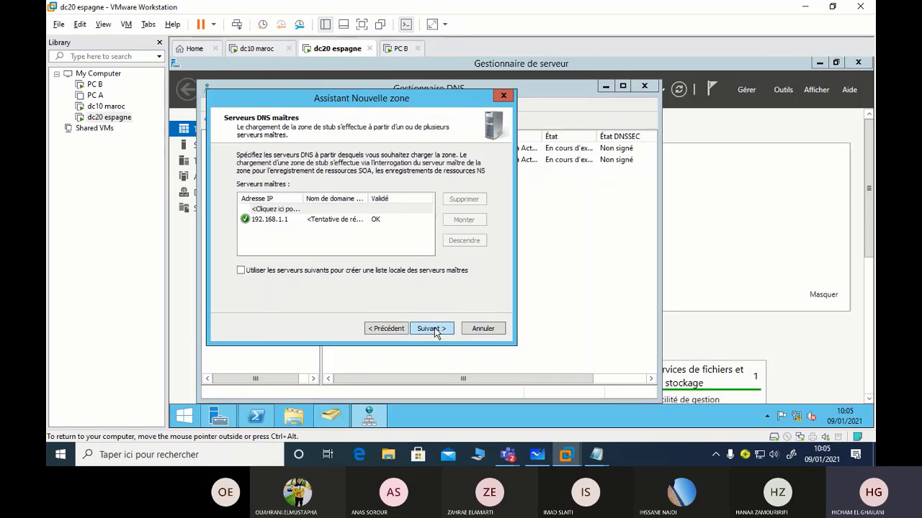
left_click(434, 328)
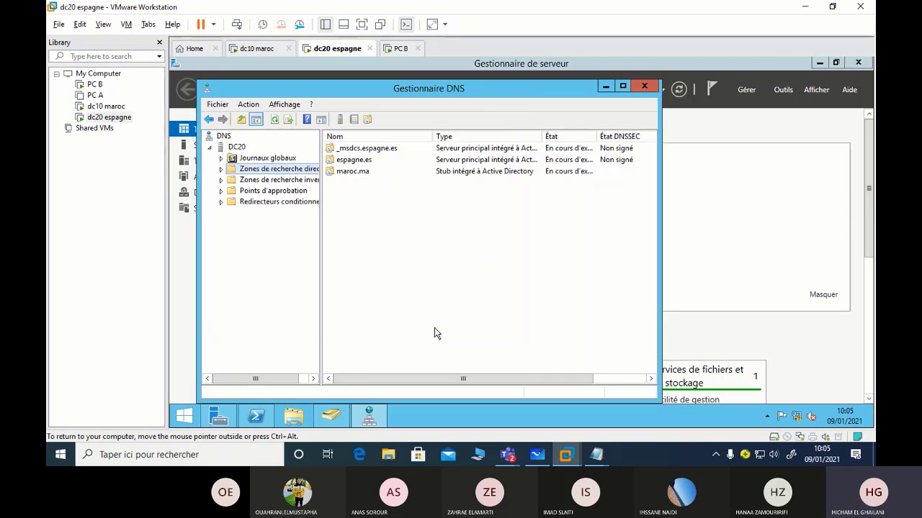
Request a fresh copy of the maroc.ma zone from its master
double_click(247, 171)
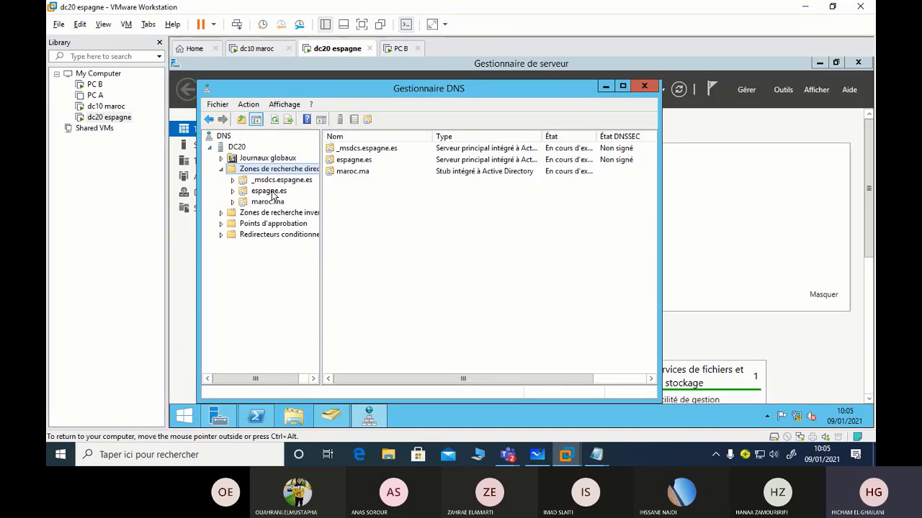
left_click(267, 203)
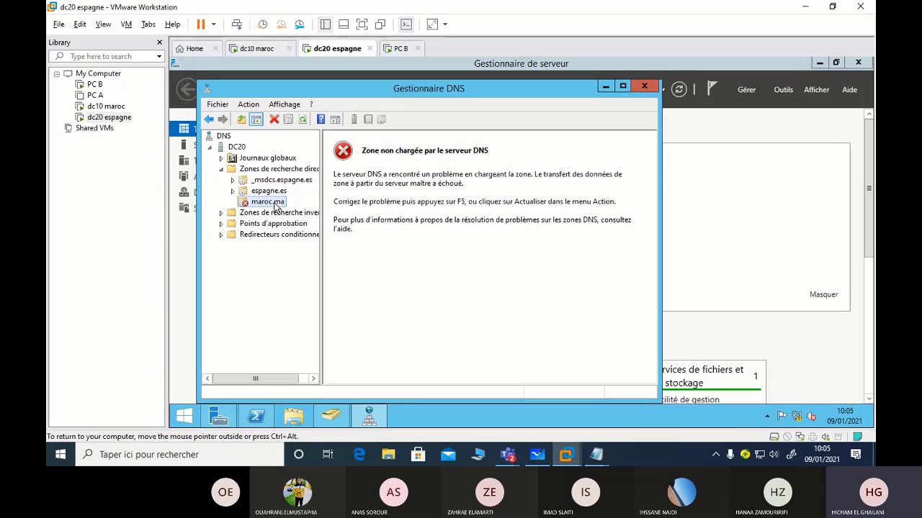
right_click(275, 207)
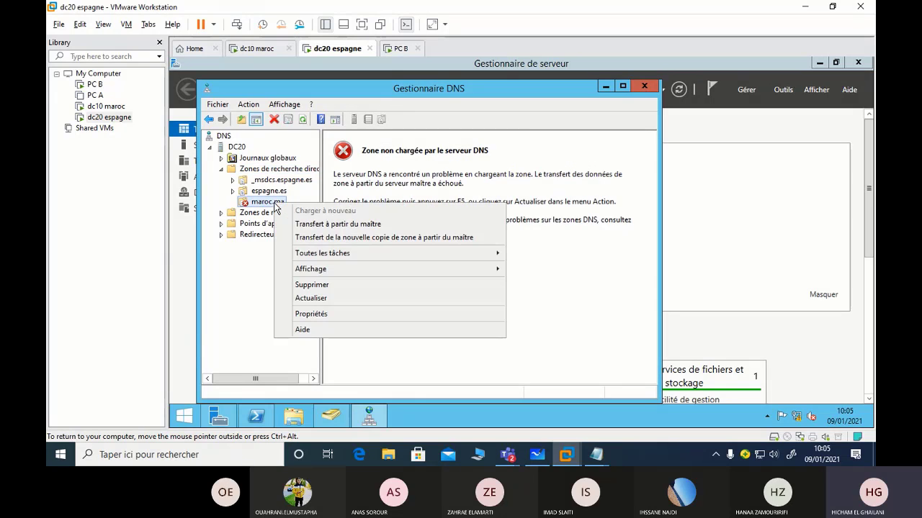
left_click(371, 238)
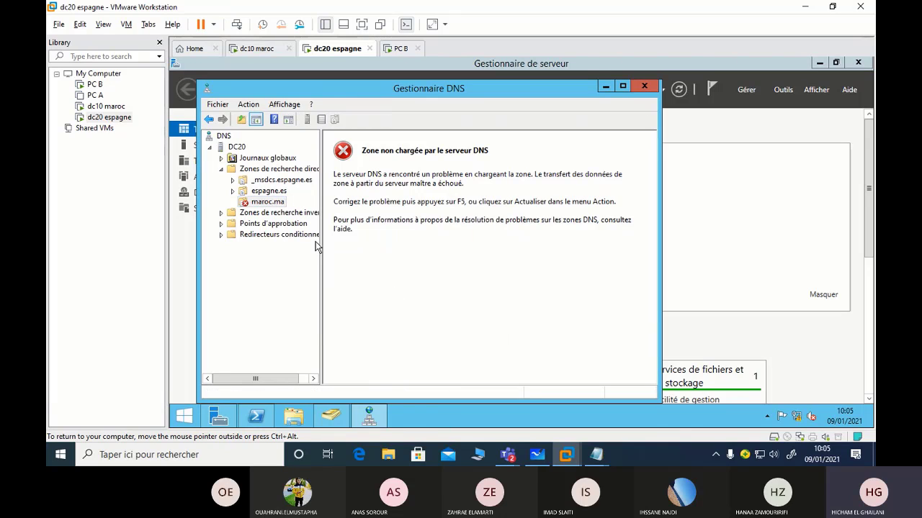
Restart the DNS service on DC20, then return to the dc10 maroc machine
right_click(233, 147)
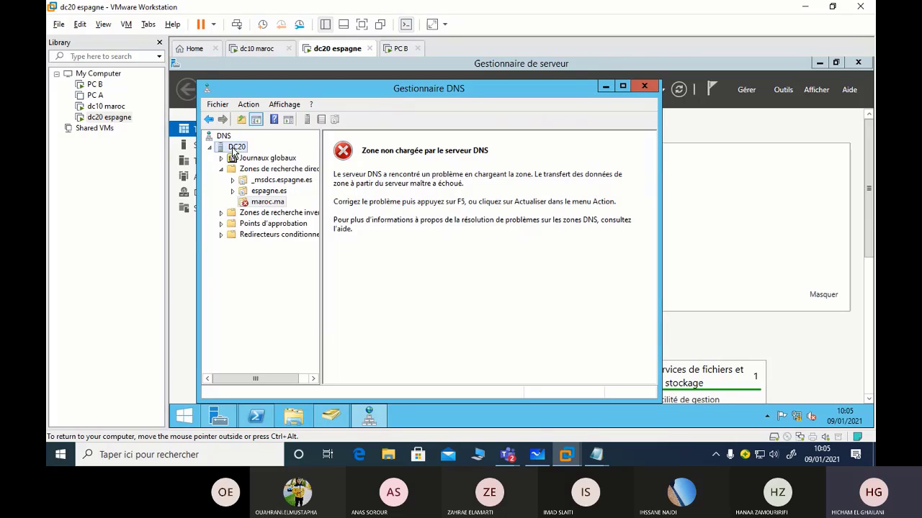
mouse_move(286, 267)
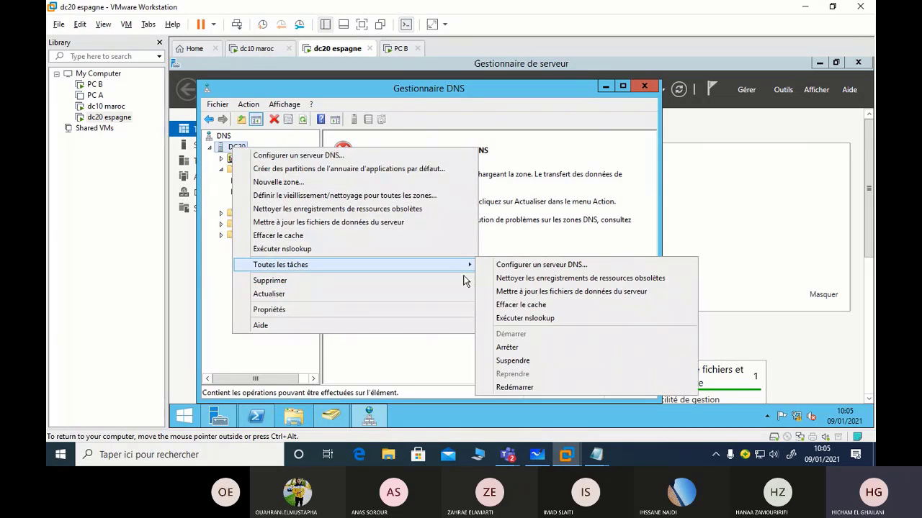
left_click(556, 390)
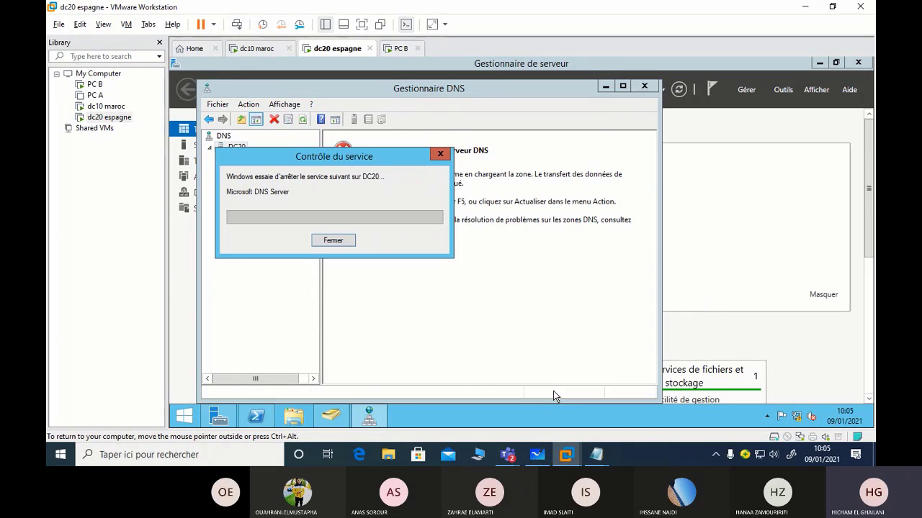
left_click(256, 48)
left_click(261, 193)
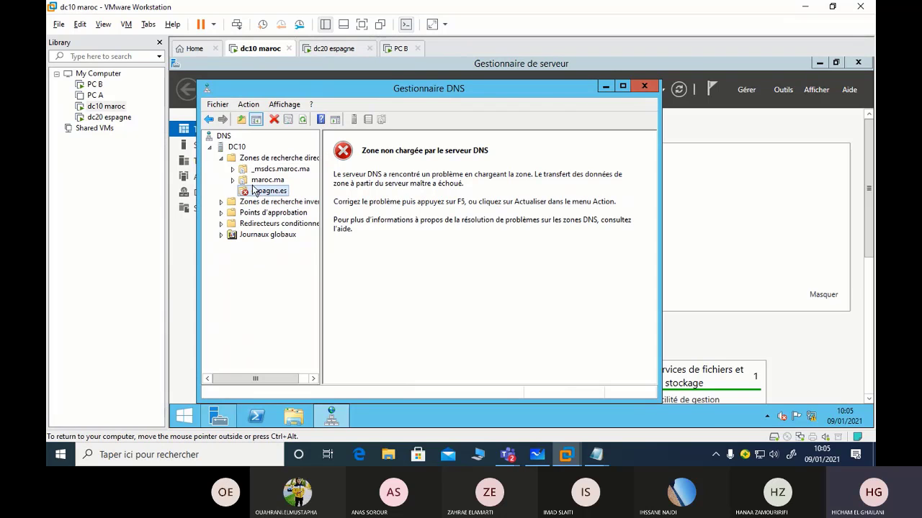
Refresh dc10's espagne.es zone so it loads dc20's records, then go back to dc20 espagne
right_click(254, 193)
left_click(318, 288)
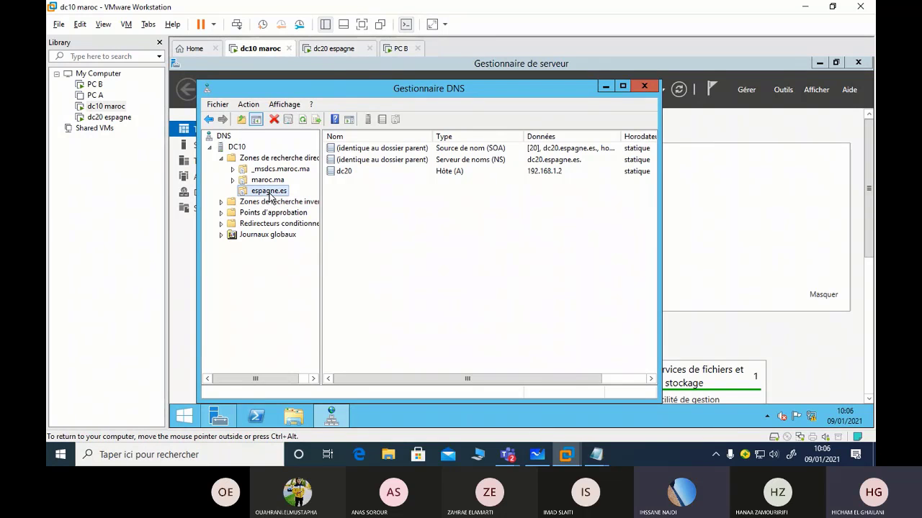
left_click(334, 50)
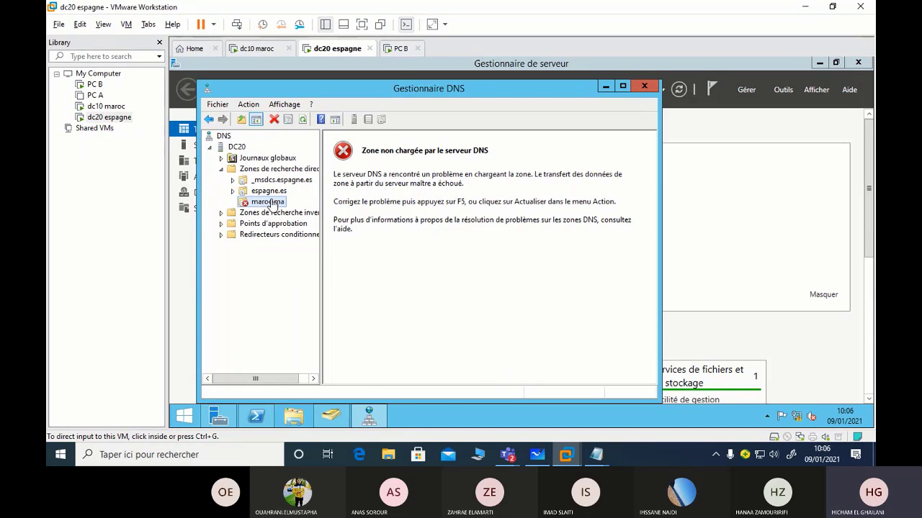
Refresh dc20's maroc.ma zone to load its dc10 records, then switch to PC B
right_click(273, 204)
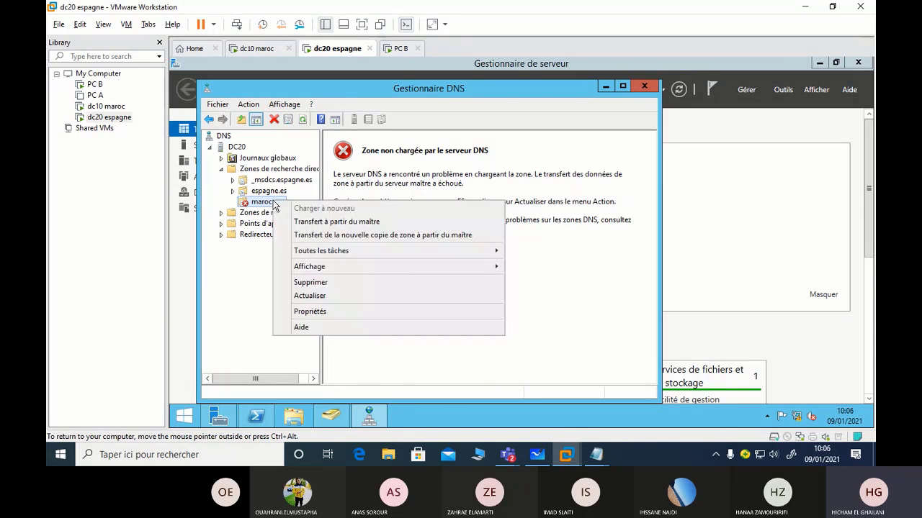
left_click(326, 296)
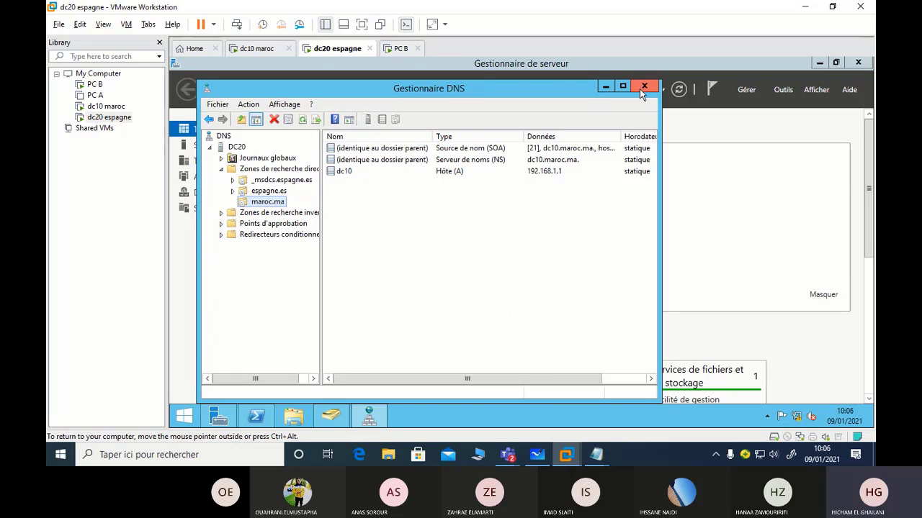
left_click(403, 49)
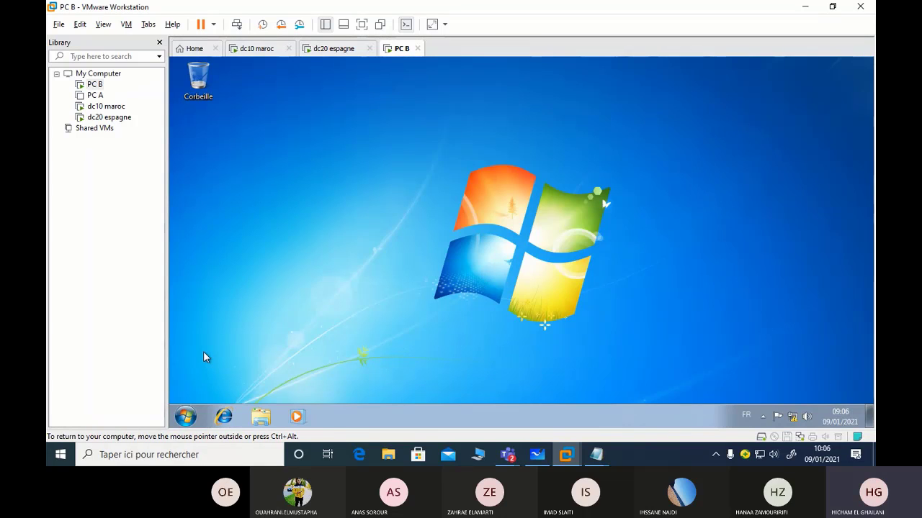
Open a command prompt on PC B and start nslookup
key("super+r")
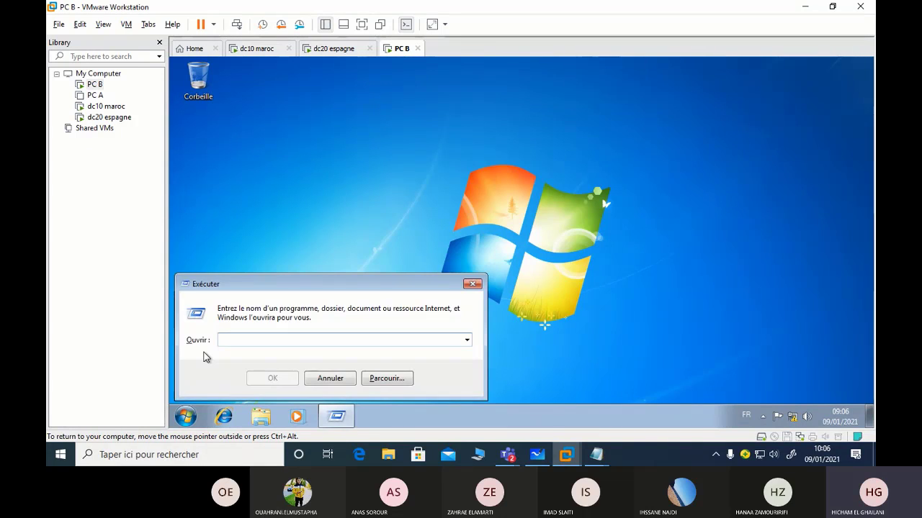
type("cmd")
key("Return")
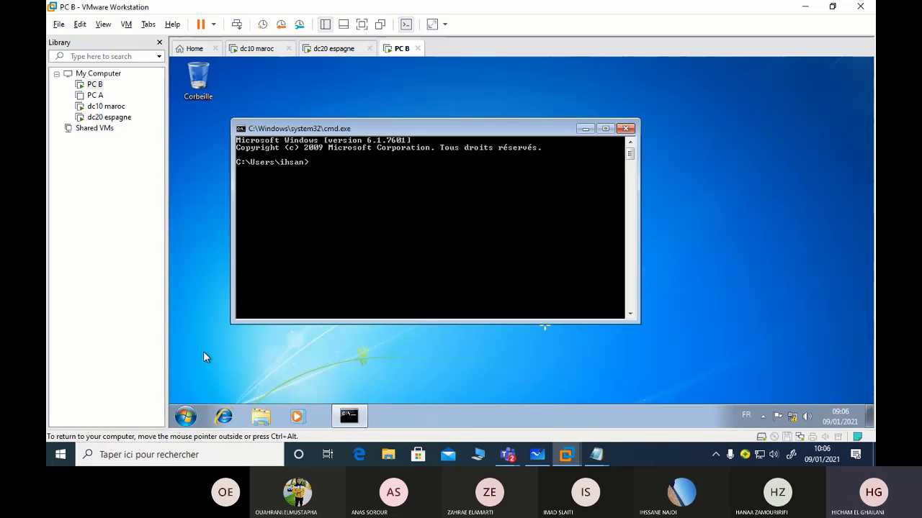
type("nsloo")
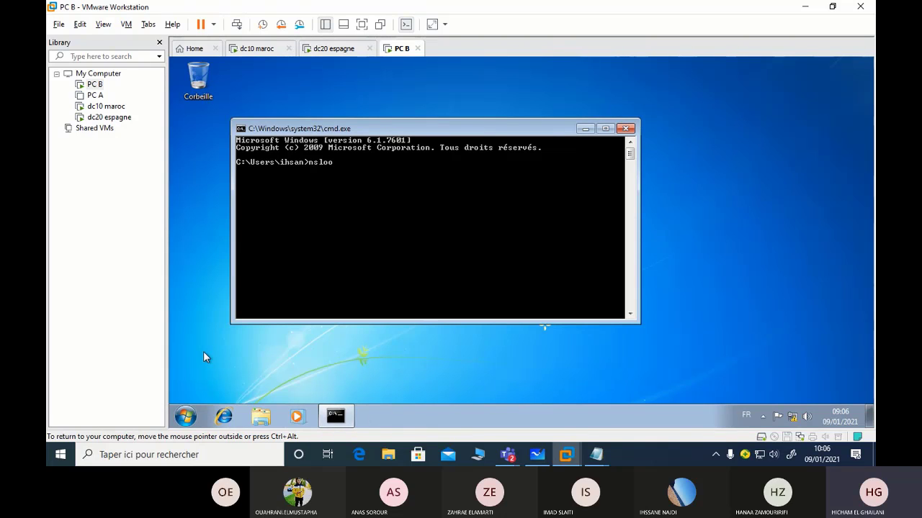
type("kup")
key("Return")
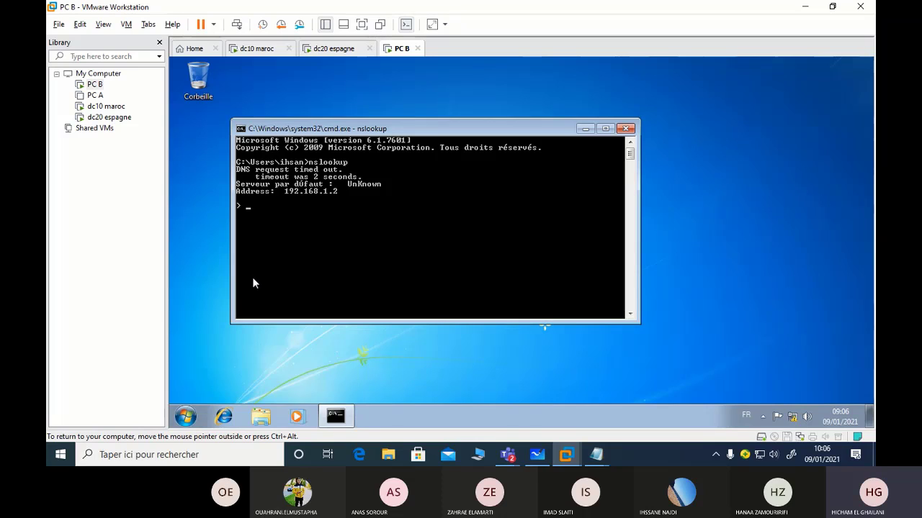
Resolve dc20.espagne.es and dc10.maroc.ma, then return to the dc10 maroc VM
type("dc20.")
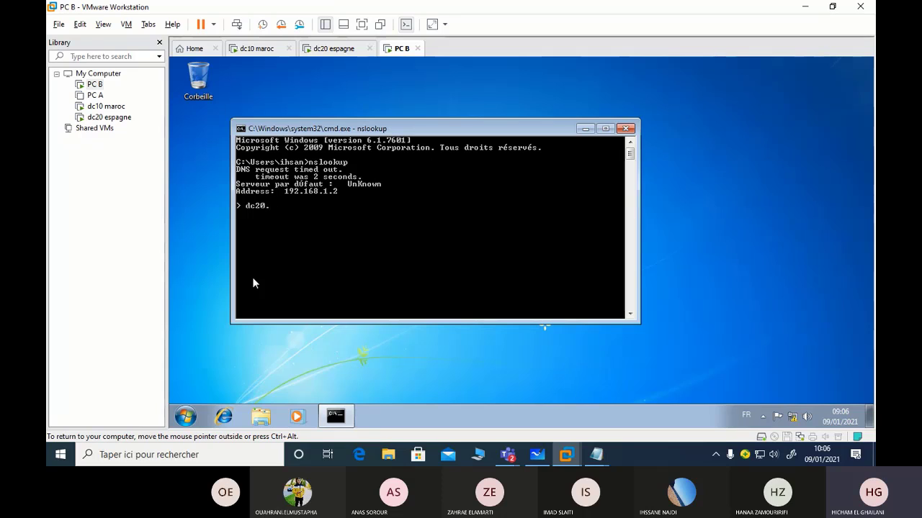
type("espagne.es")
key("Return")
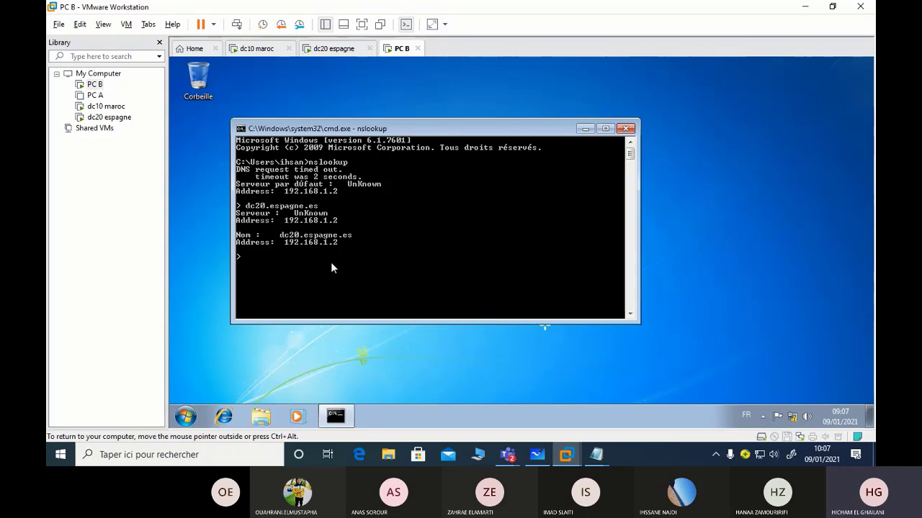
type("dc10.maroc")
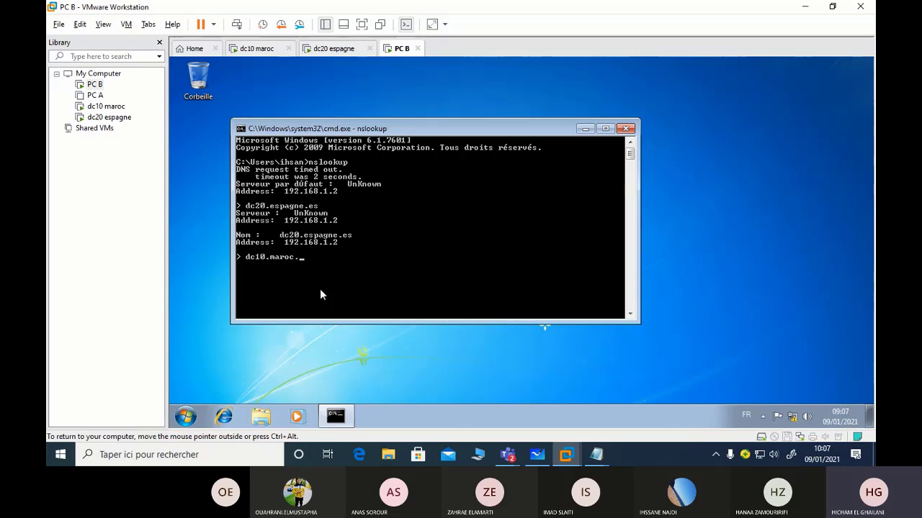
type(".ma")
key("Return")
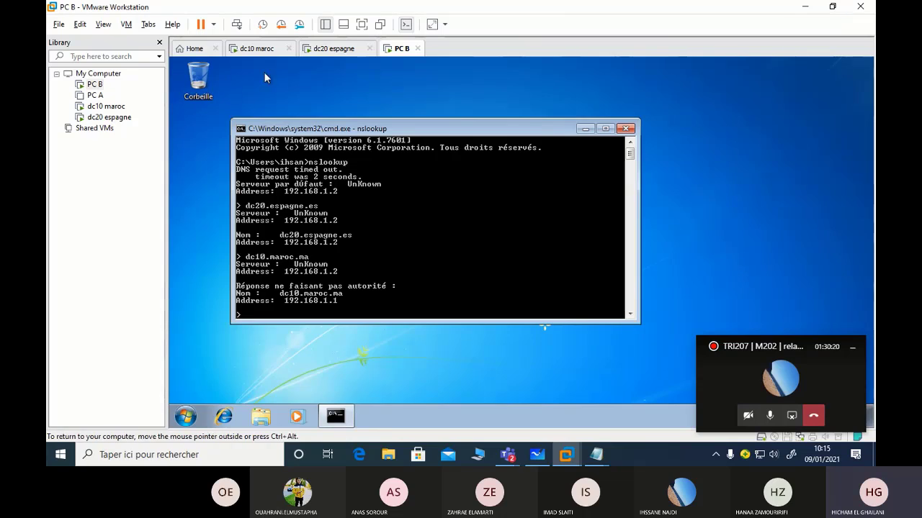
left_click(258, 50)
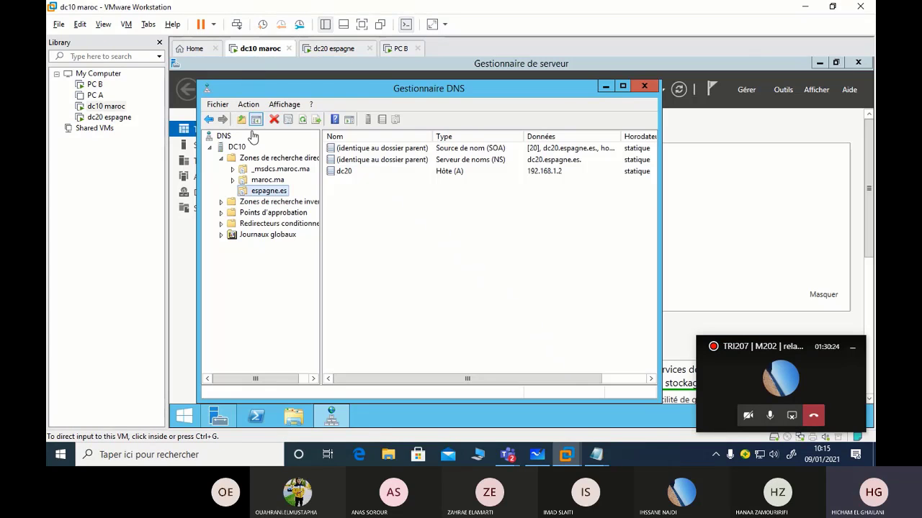
Close DNS Manager and launch Active Directory Domains and Trusts on dc10
left_click(640, 91)
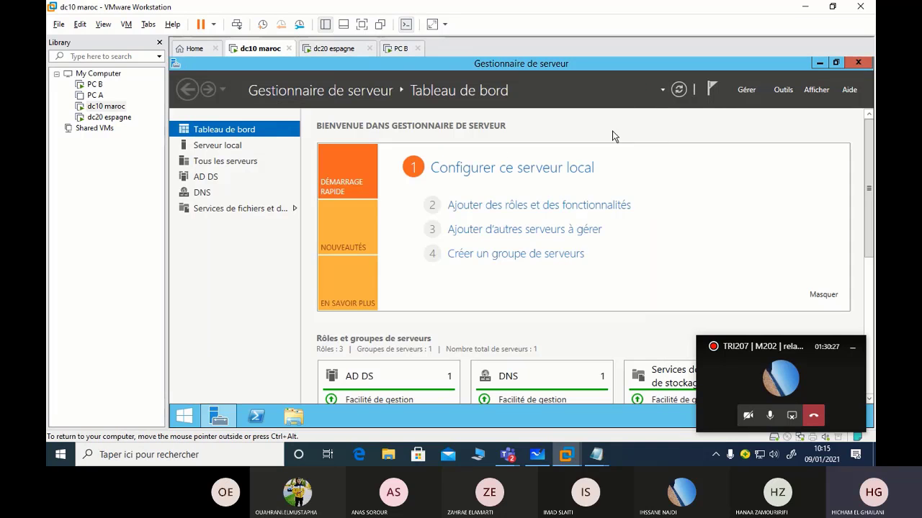
left_click(779, 90)
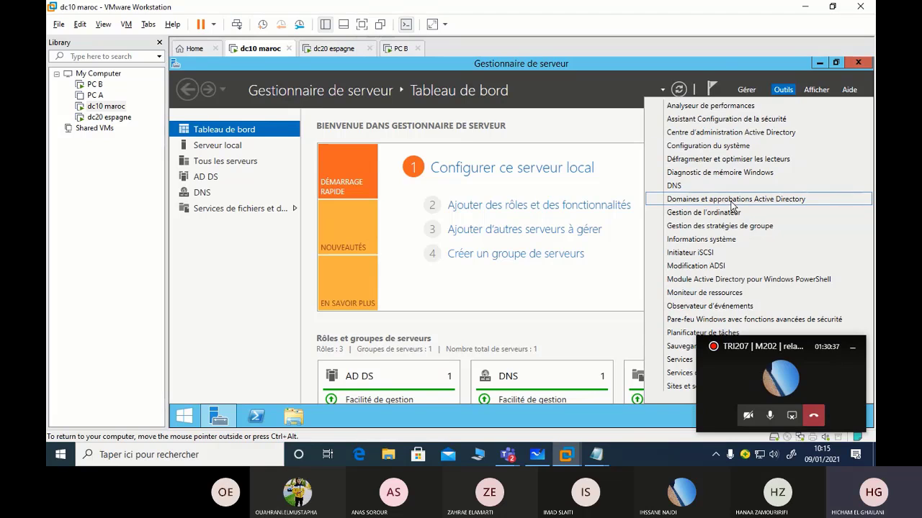
left_click(731, 202)
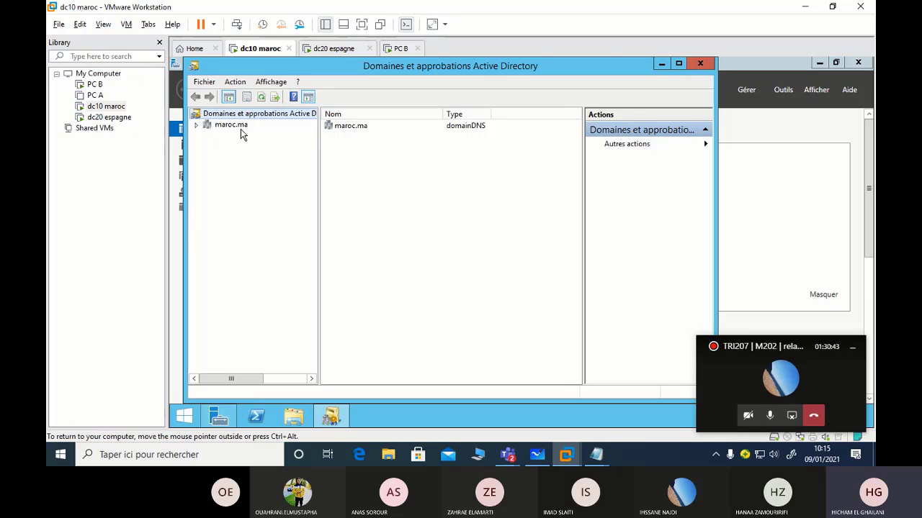
Open the properties of the maroc.ma domain
left_click(240, 129)
right_click(242, 125)
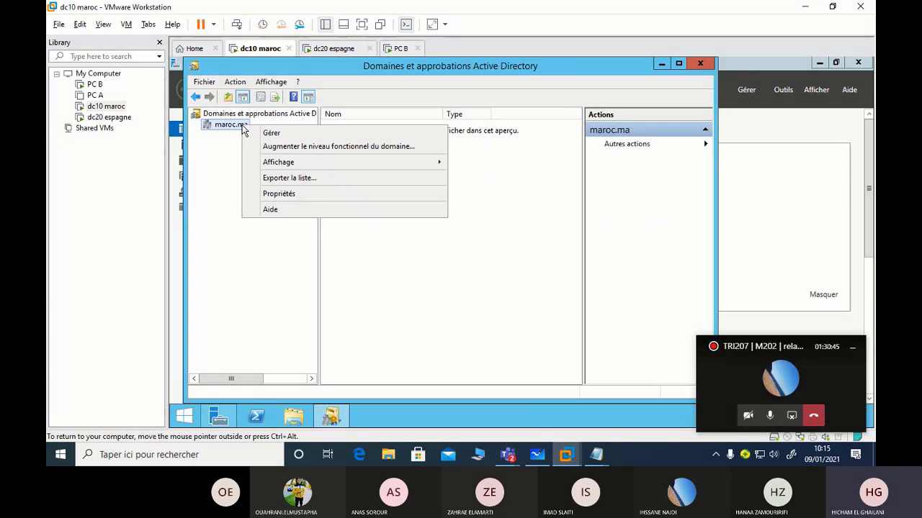
left_click(228, 126)
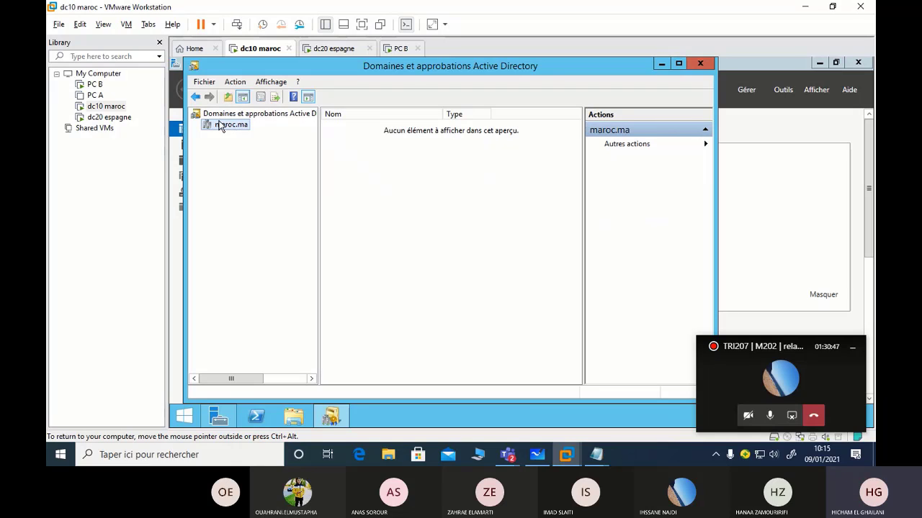
left_click(224, 115)
right_click(223, 116)
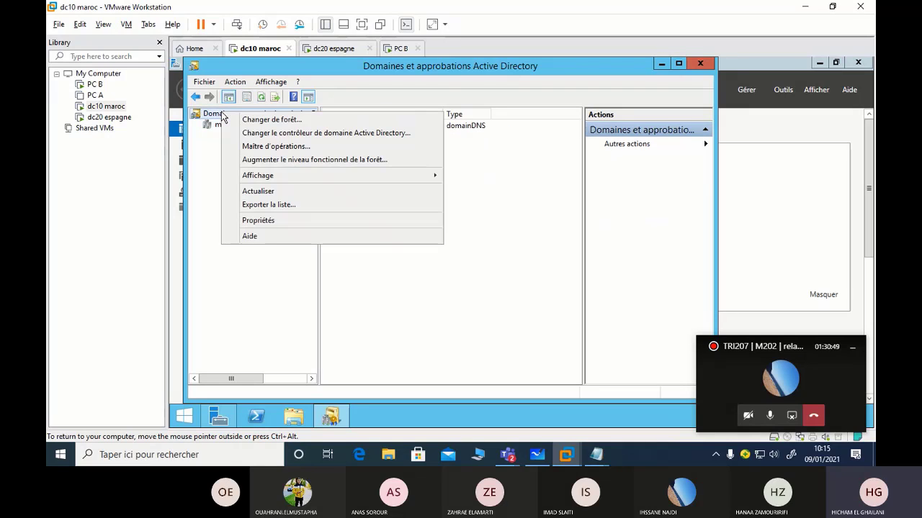
left_click(214, 154)
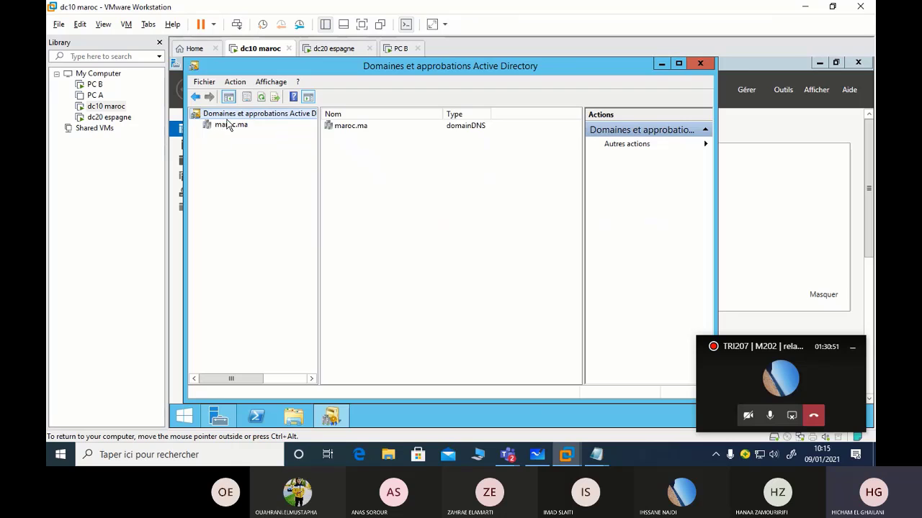
left_click(228, 125)
right_click(228, 127)
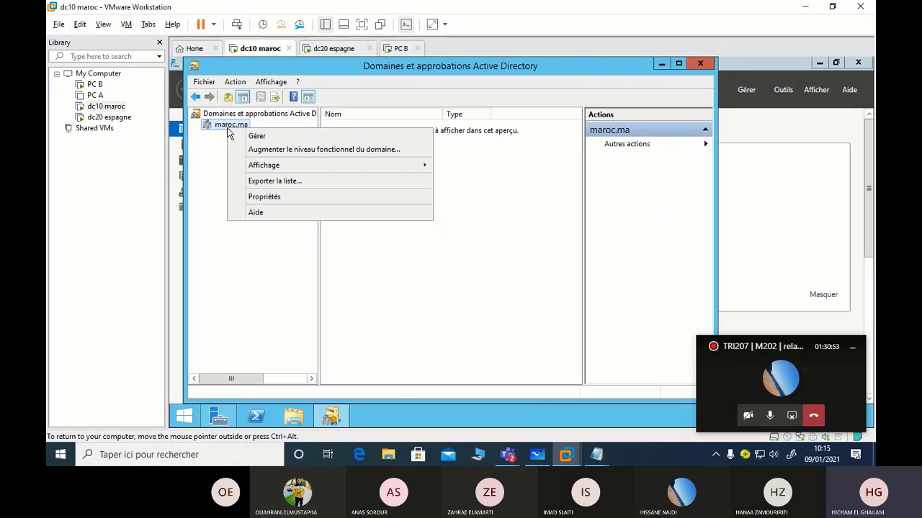
left_click(264, 199)
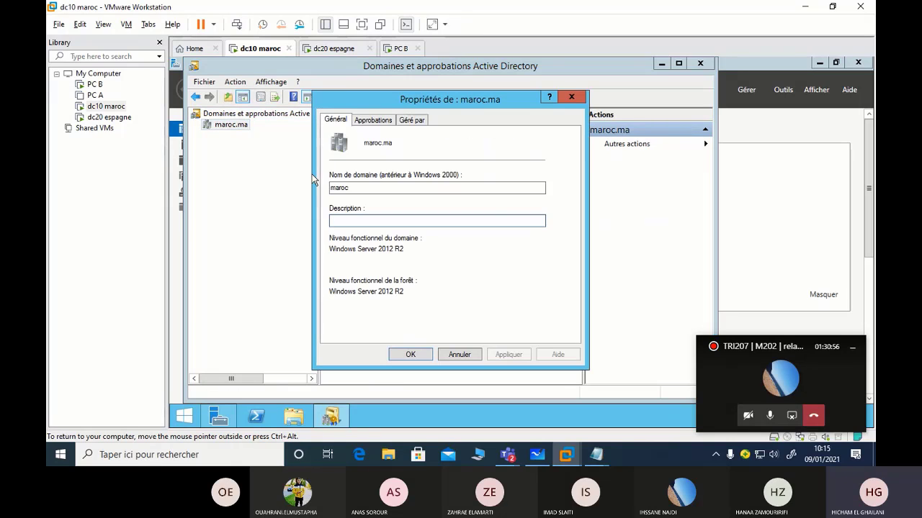
Start the New Trust Wizard from maroc.ma's Trusts tab and enter espagne.es as the name
left_click(373, 121)
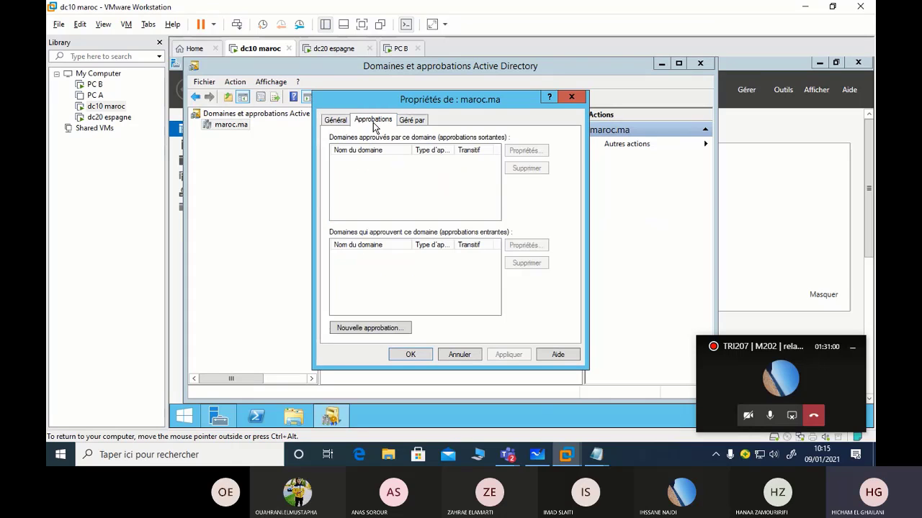
left_click(383, 330)
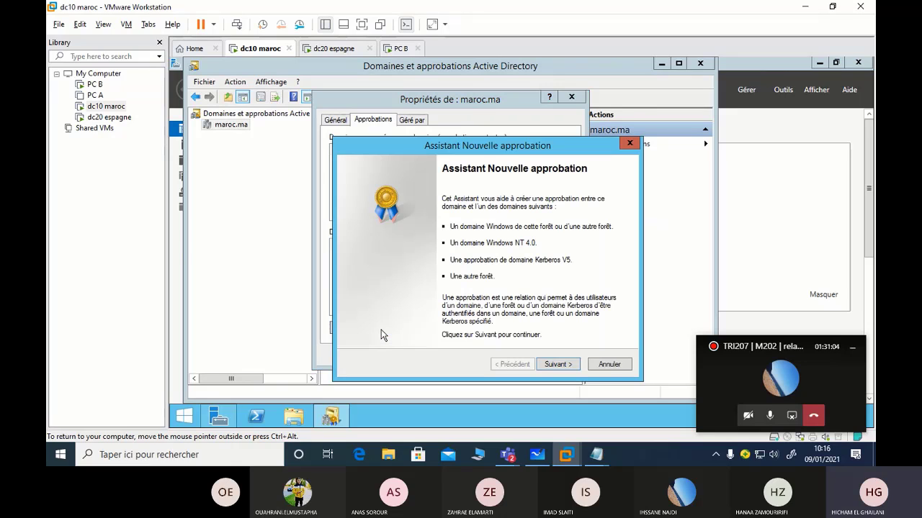
left_click(554, 366)
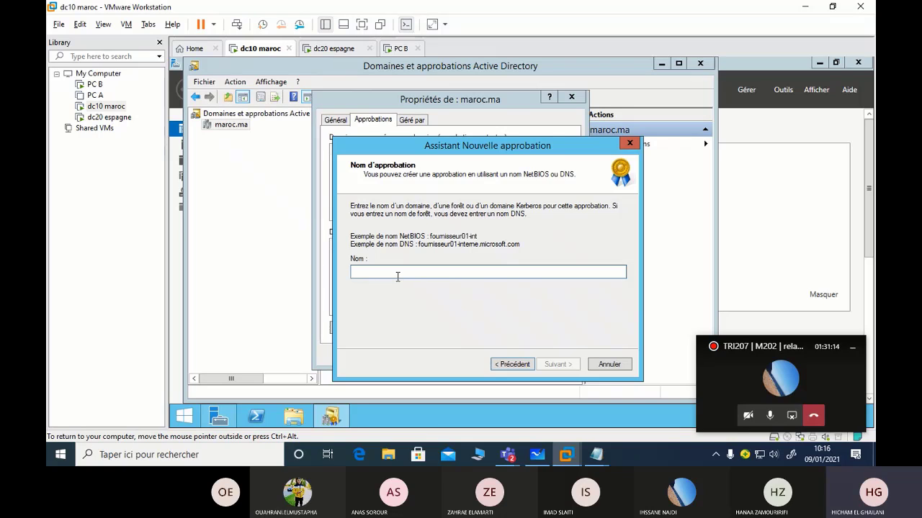
type("es")
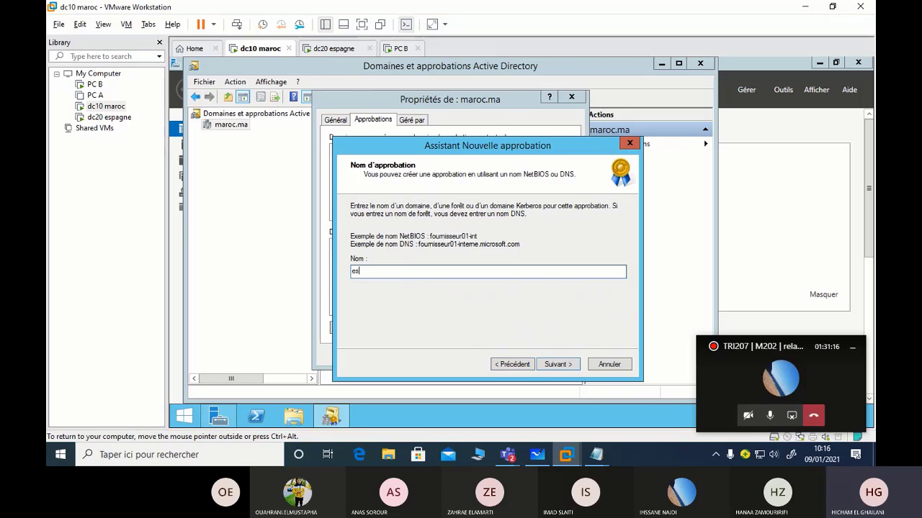
type("pagne.es")
Submit espagne.es as the partner to reach the trust type page with forest trust selected
left_click(563, 365)
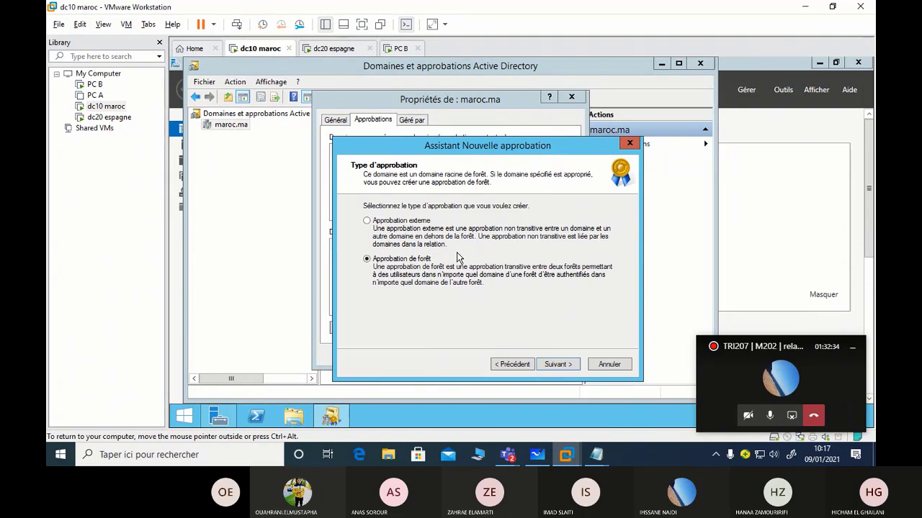
Keep forest trust, two-way direction, this domain only, and forest-wide authentication
left_click(554, 365)
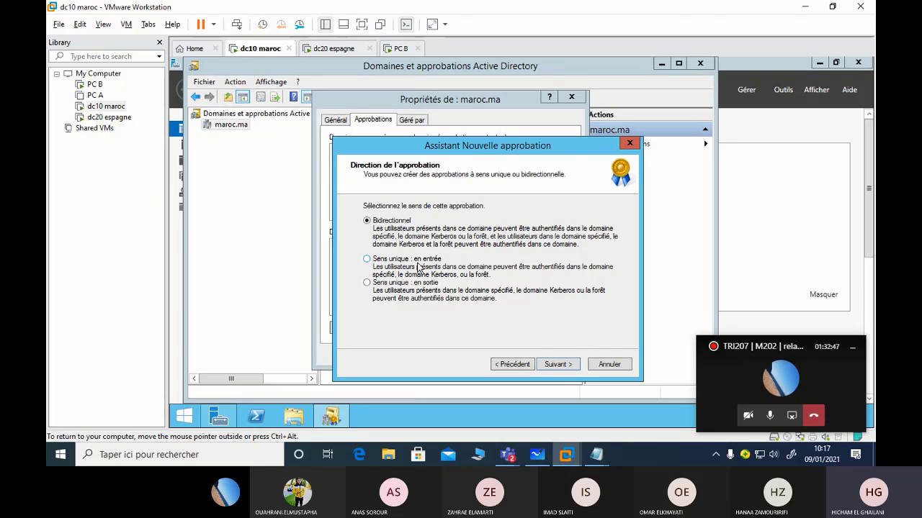
left_click(566, 371)
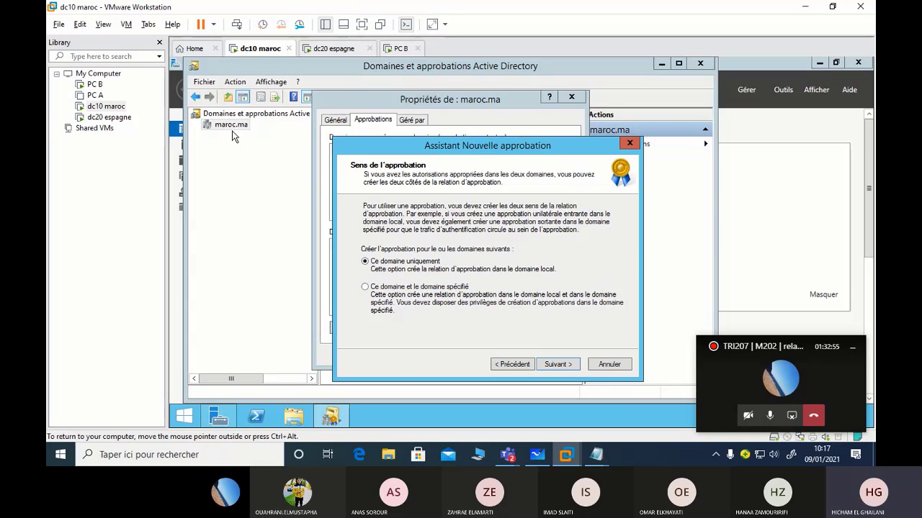
left_click(571, 365)
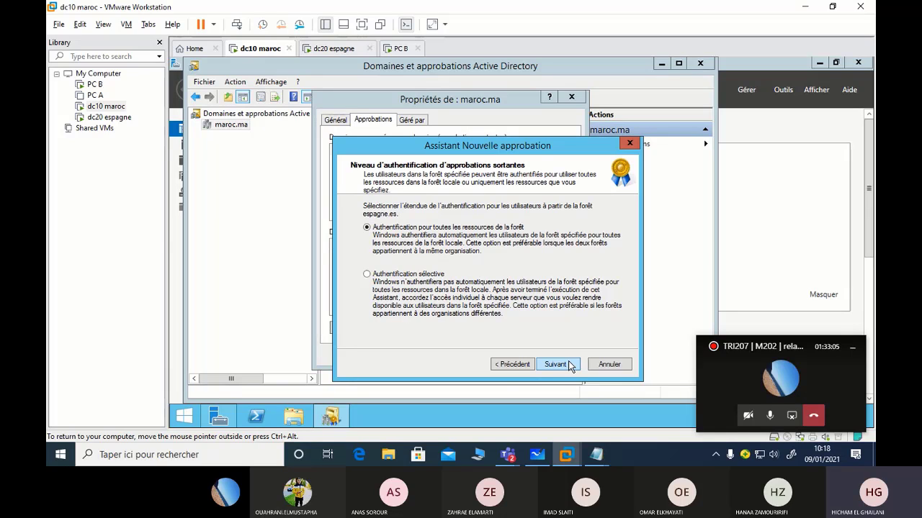
left_click(570, 365)
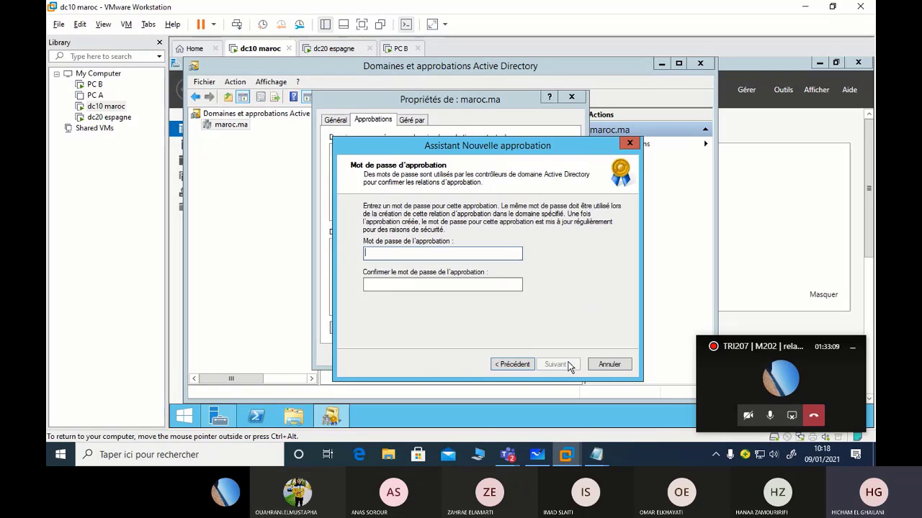
Enter and confirm the trust password, then create the trust with espagne.es
type("P@s")
key("BackSpace")
key("BackSpace")
key("BackSpace")
type("P@ssw0rd1")
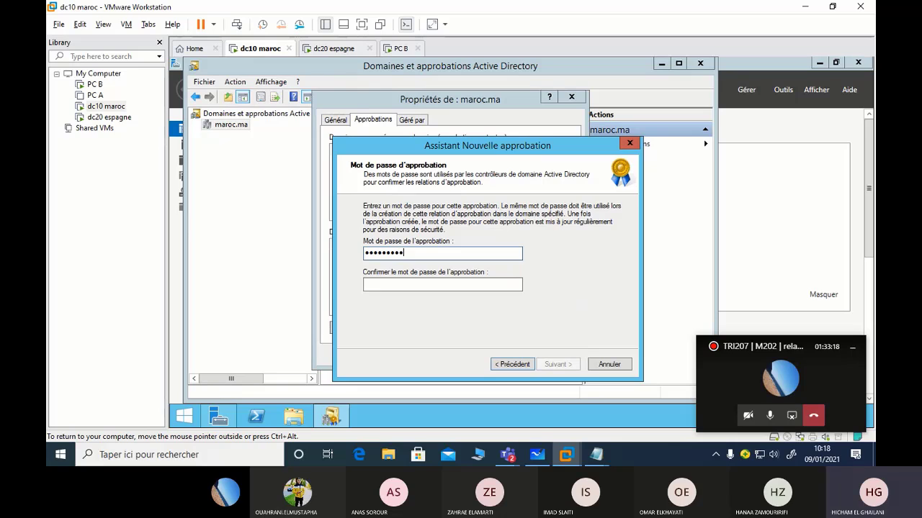
left_click(471, 284)
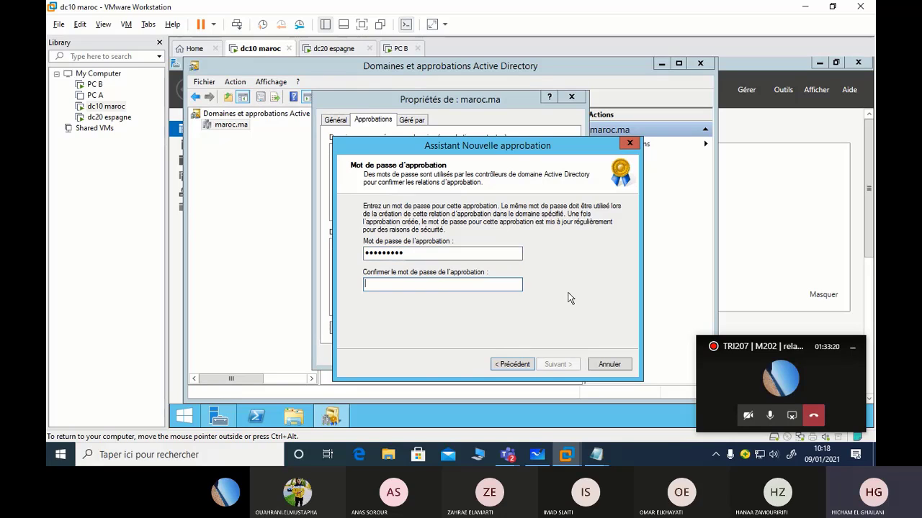
type("P@ssw")
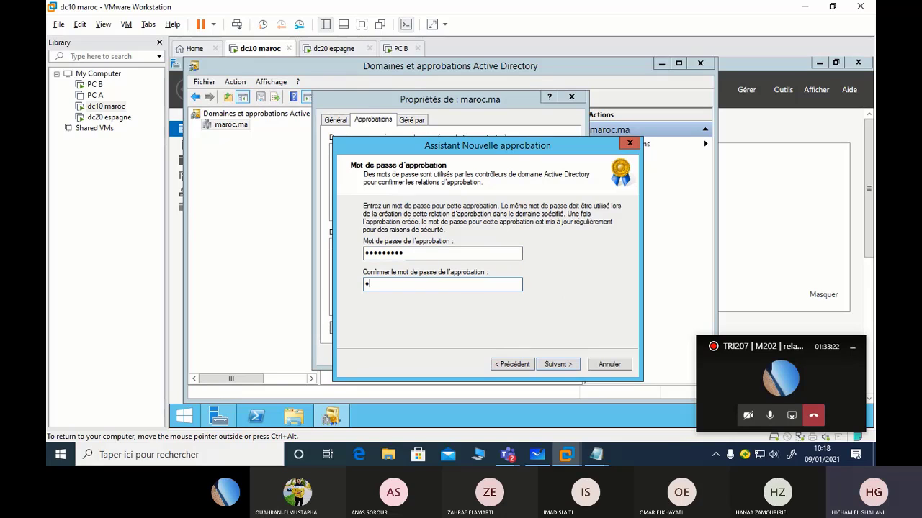
type("ord1")
left_click(551, 365)
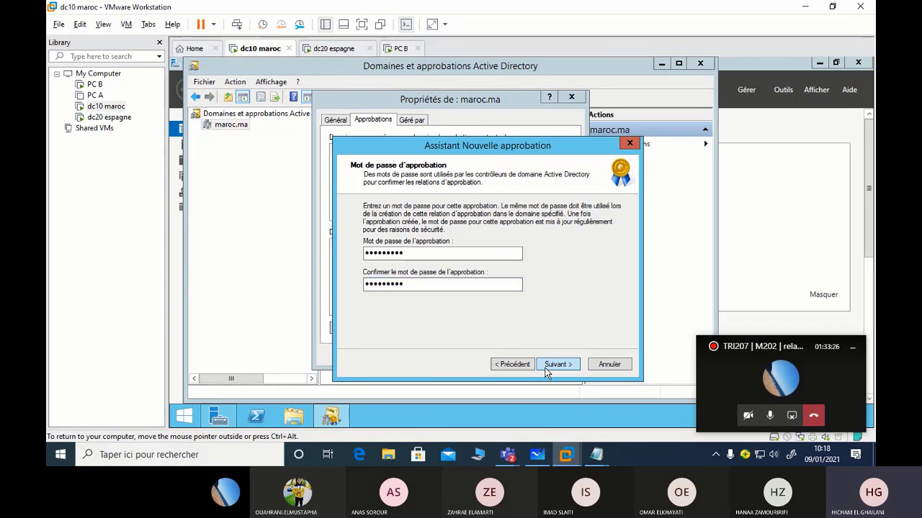
left_click(553, 366)
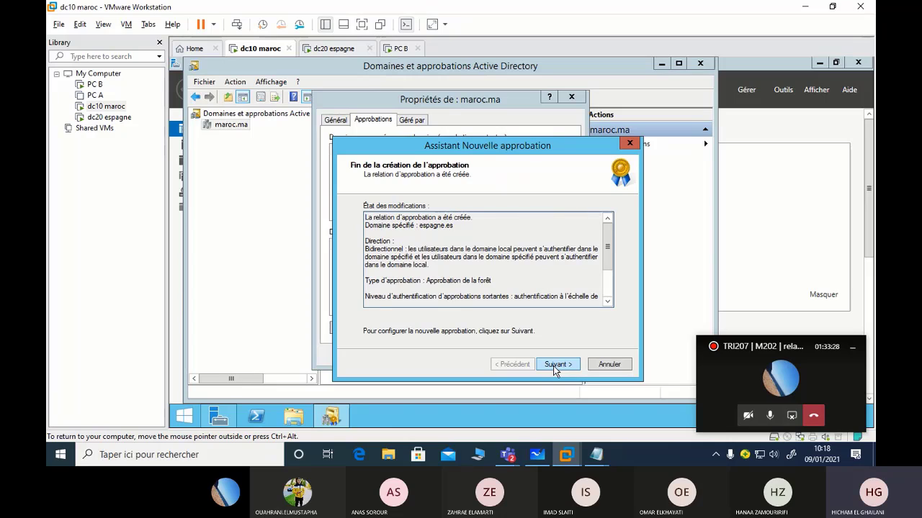
Finish the wizard without confirming outgoing or incoming trust, then close maroc.ma properties
left_click(553, 366)
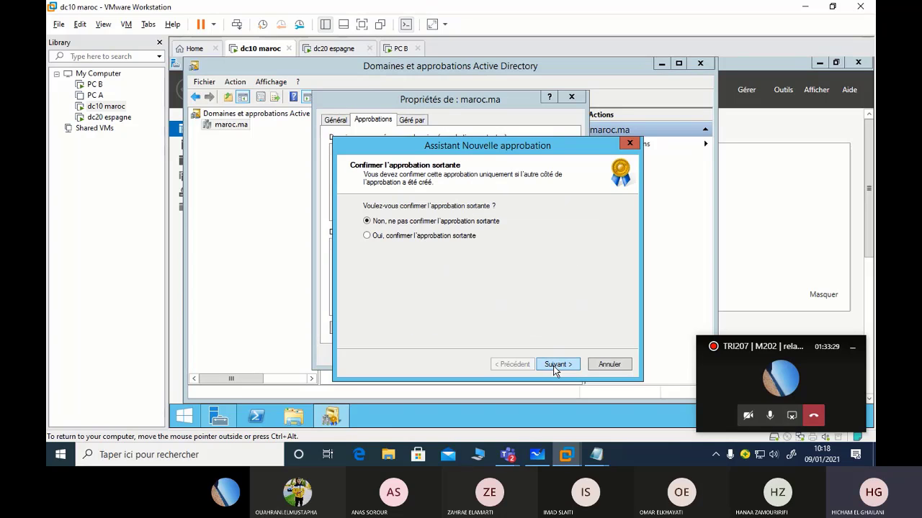
left_click(396, 239)
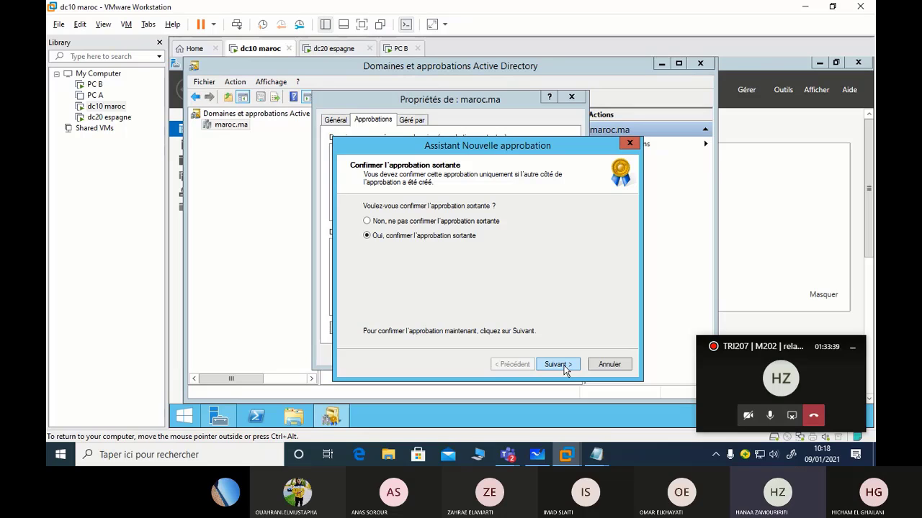
left_click(379, 222)
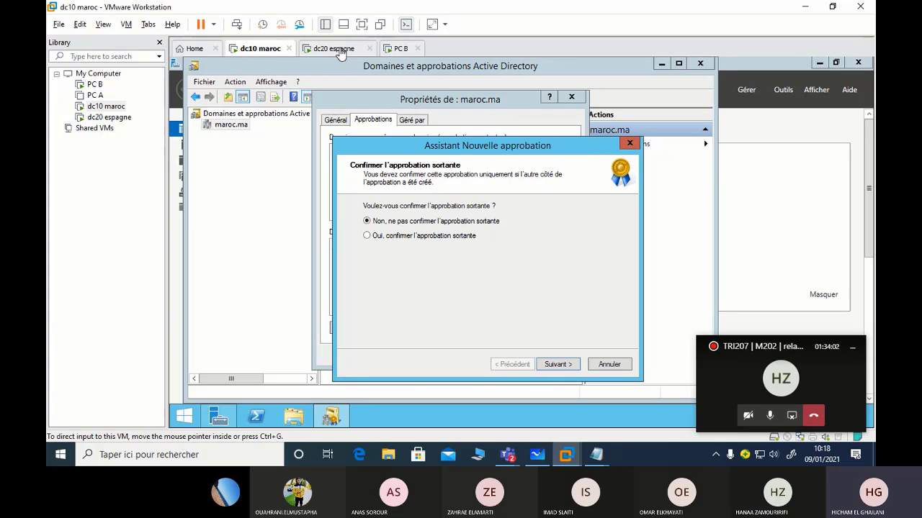
left_click(551, 360)
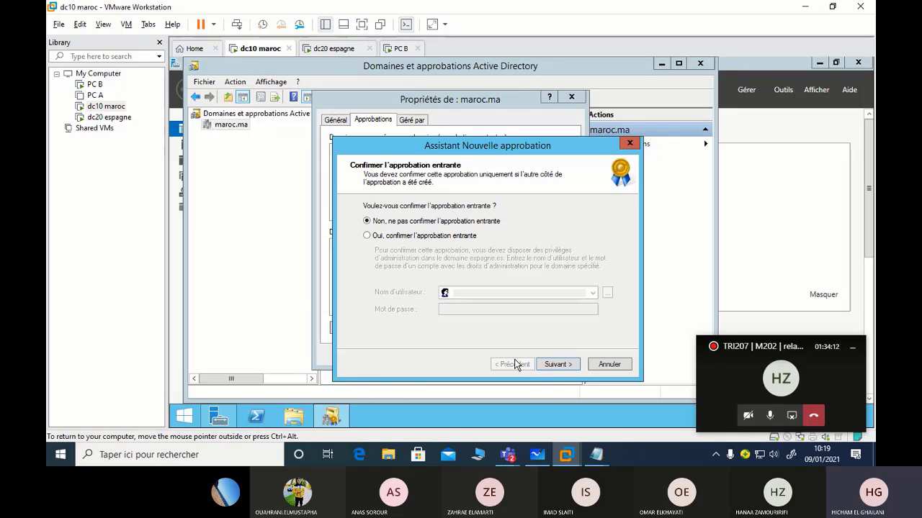
left_click(565, 367)
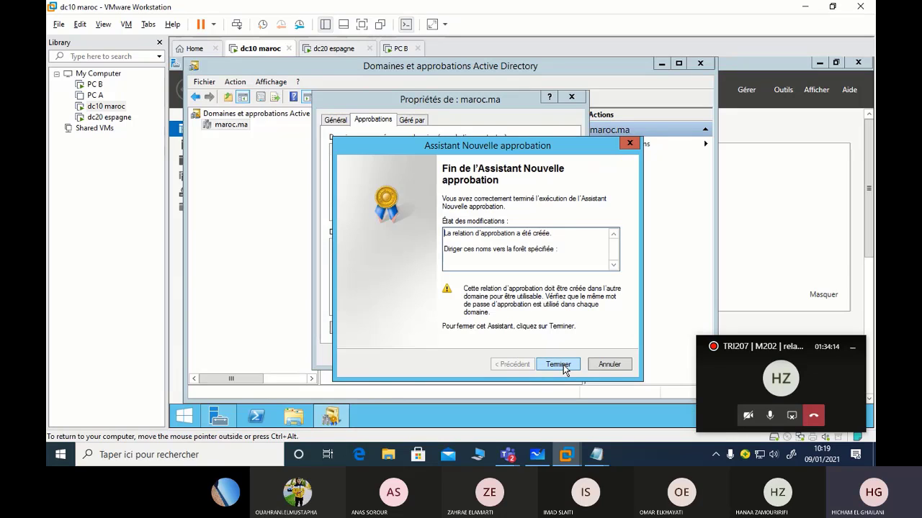
left_click(558, 364)
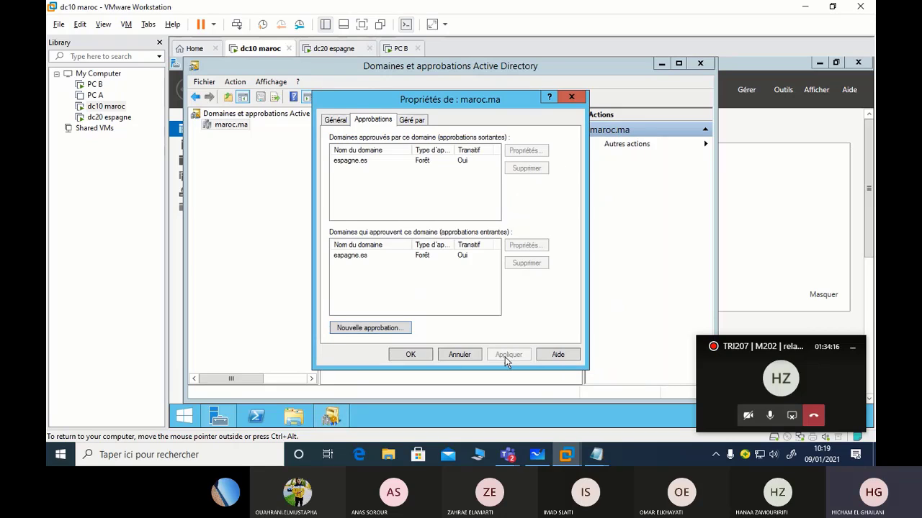
left_click(411, 354)
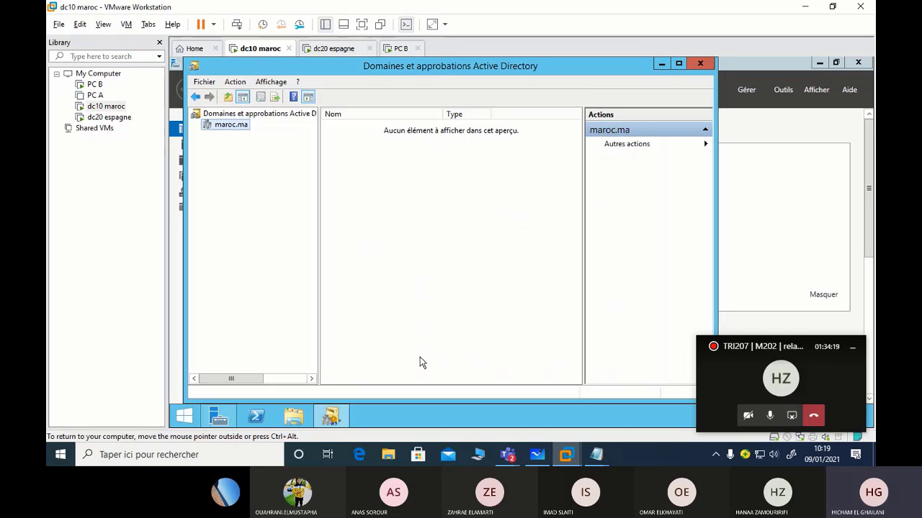
Switch to dc20 espagne and unlock it with the Administrateur password
left_click(347, 48)
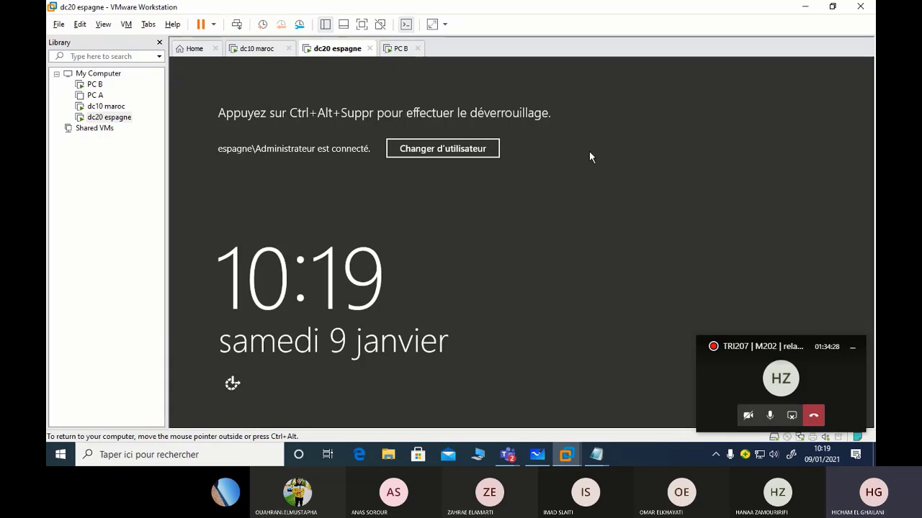
key("ctrl+alt+Delete")
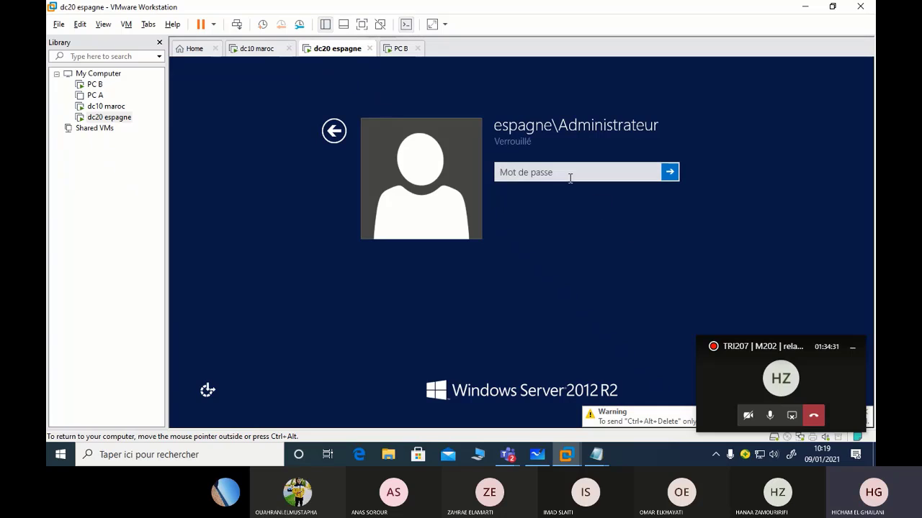
type("••••••")
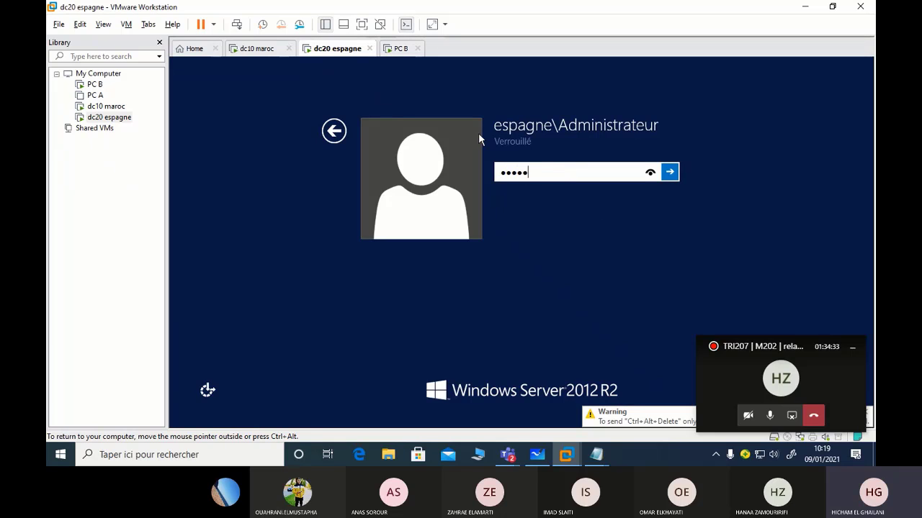
type("•")
key("Return")
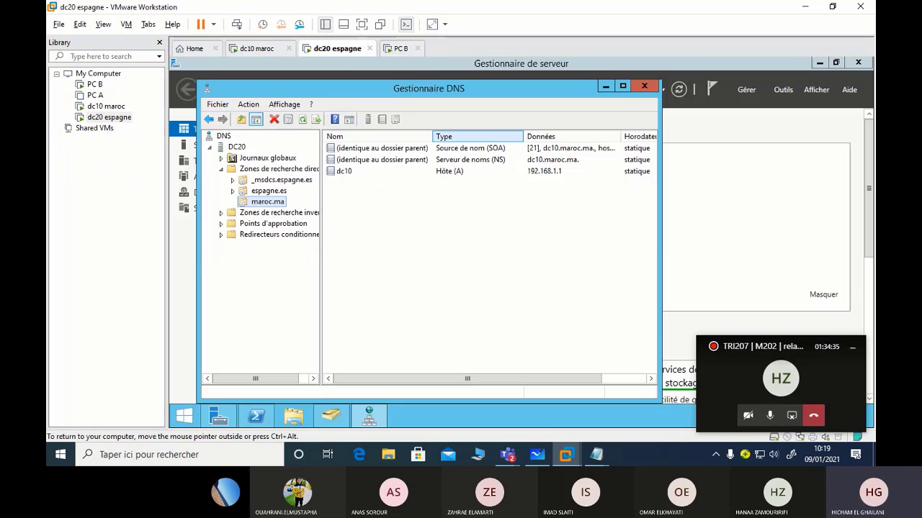
Close DNS Manager and open espagne.es properties in Active Directory Domains and Trusts
left_click(642, 87)
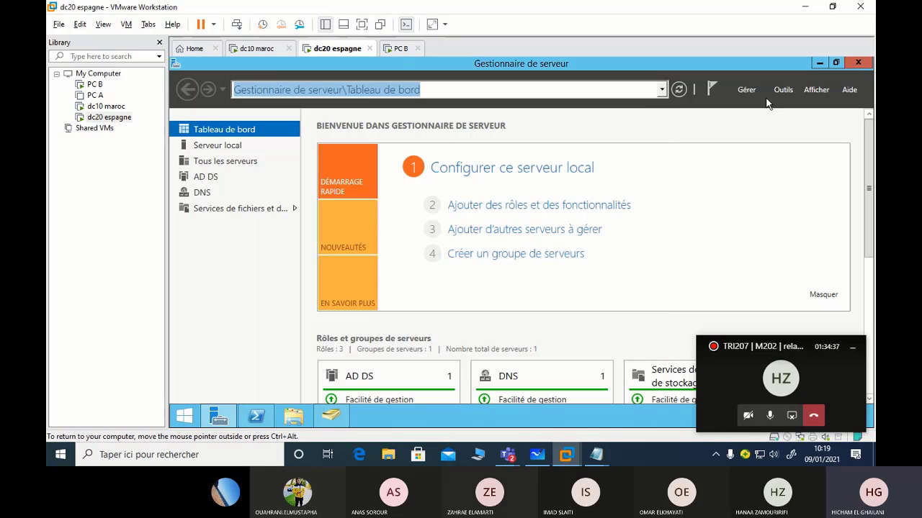
left_click(783, 90)
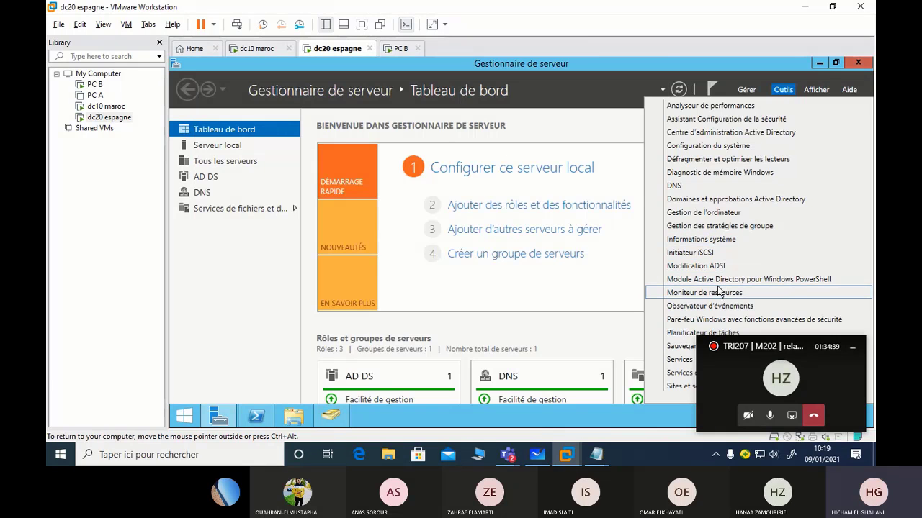
left_click(736, 203)
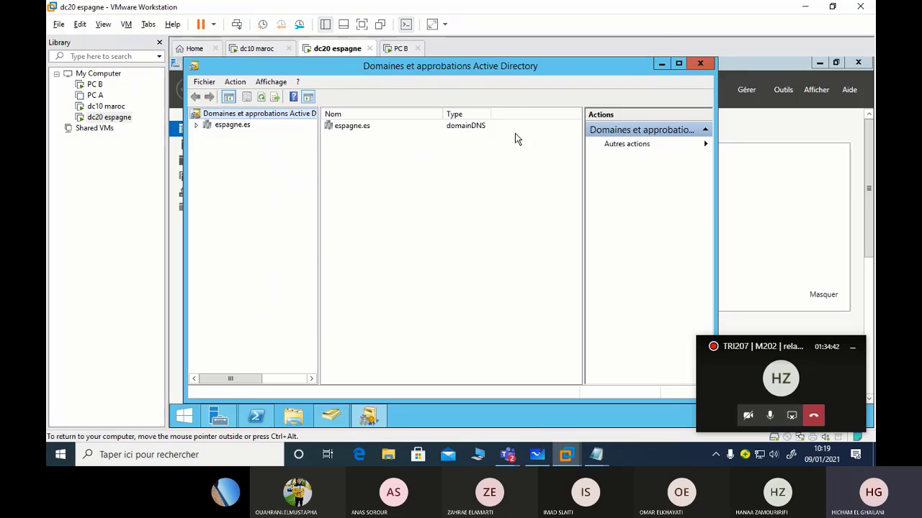
double_click(515, 65)
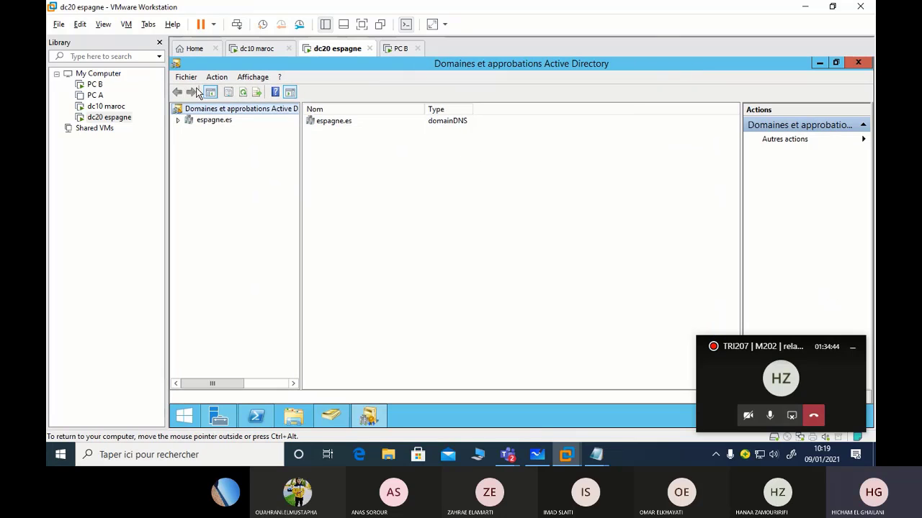
right_click(211, 122)
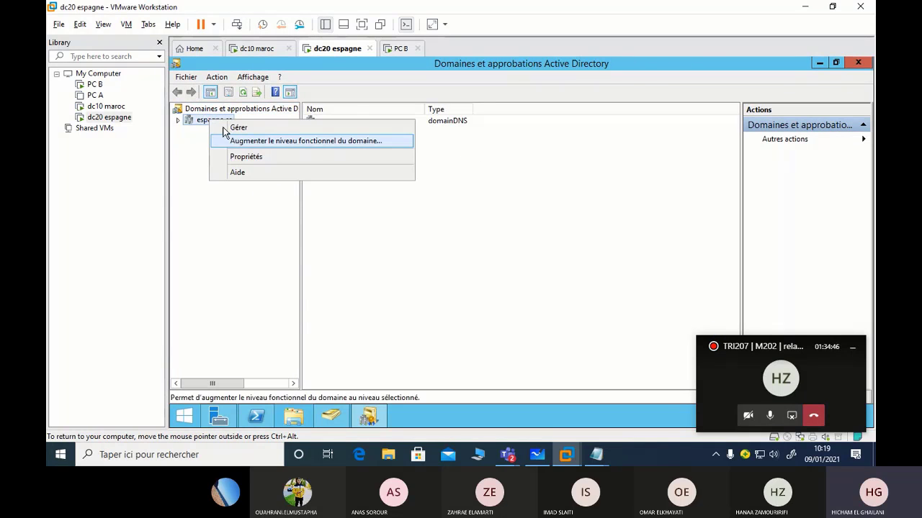
left_click(249, 158)
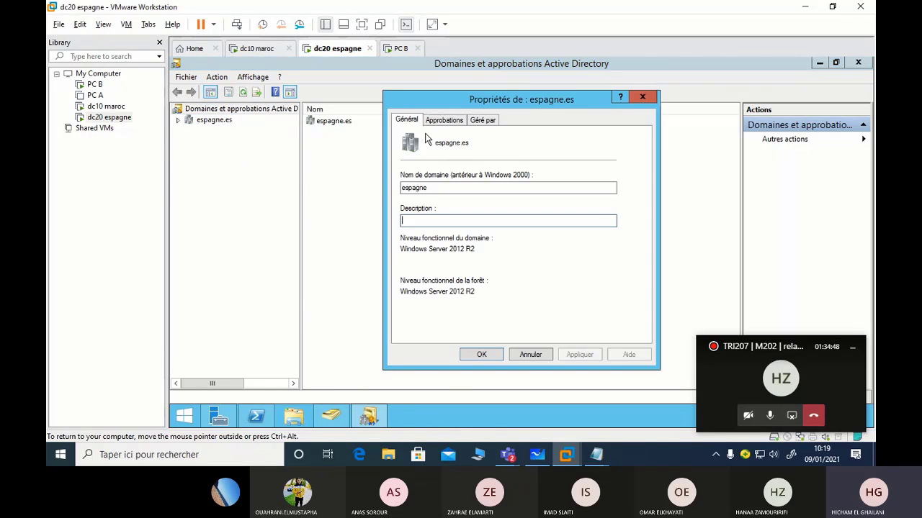
Start a new trust from the Trusts tab with maroc.ma as the partner
left_click(441, 121)
left_click(470, 336)
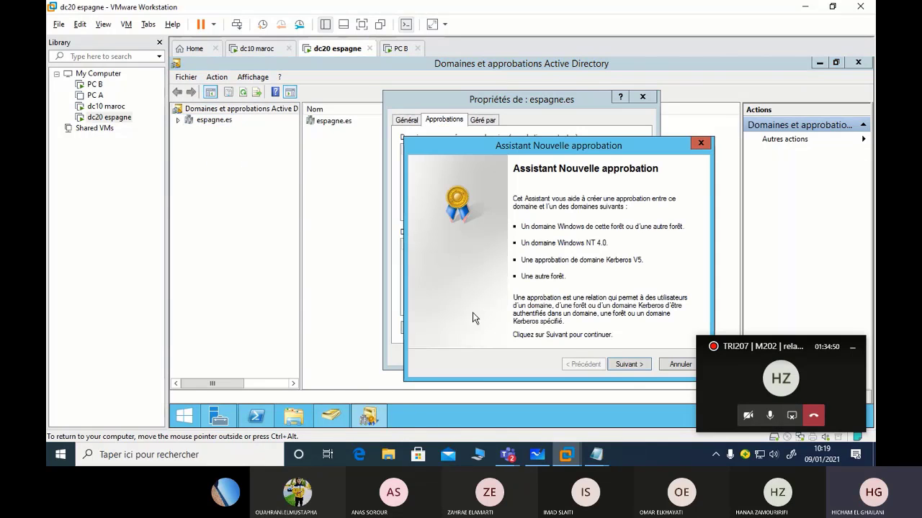
left_click(625, 367)
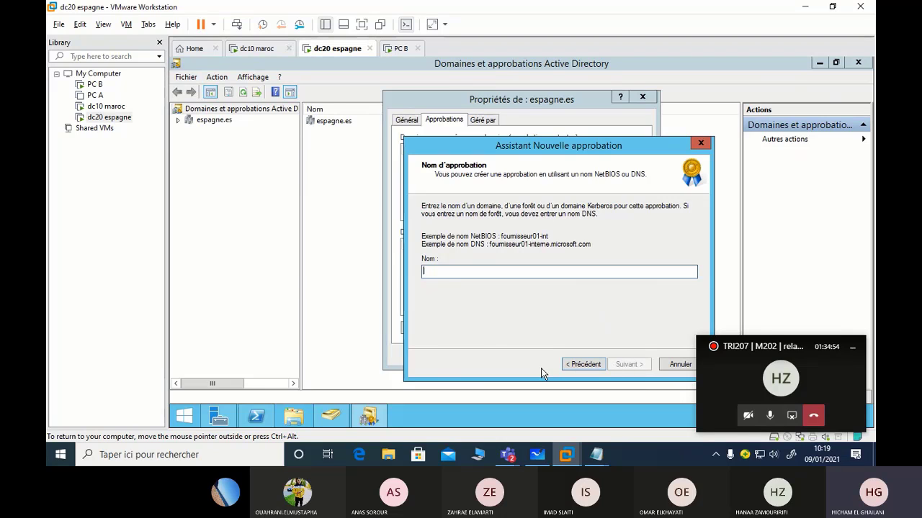
type("maroc.")
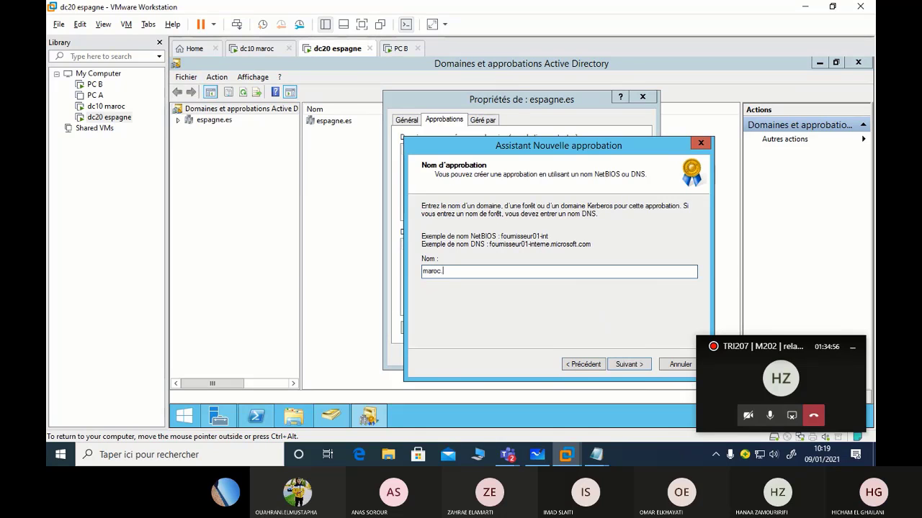
type("mla")
key("BackSpace")
key("BackSpace")
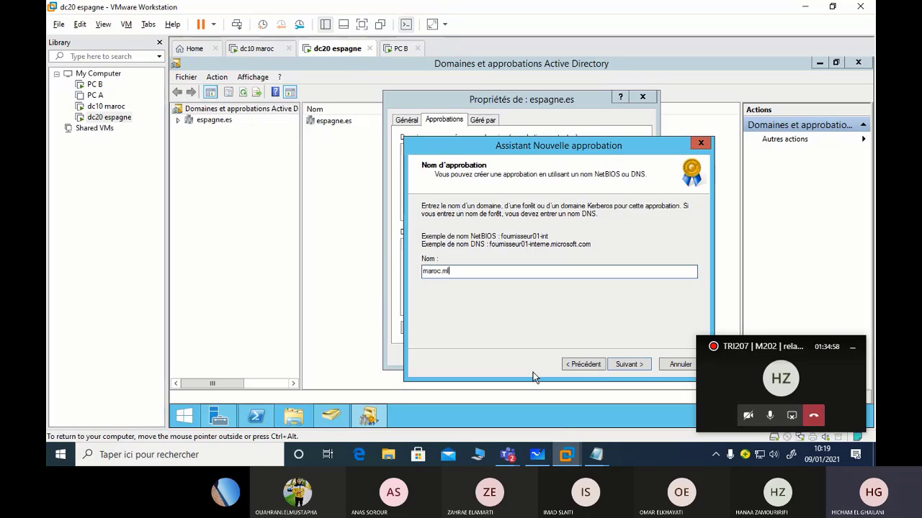
type("a")
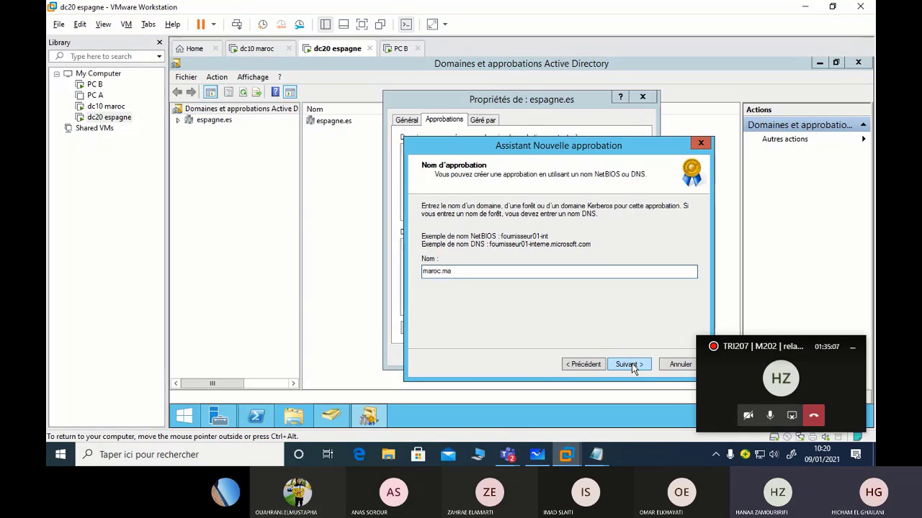
left_click(628, 365)
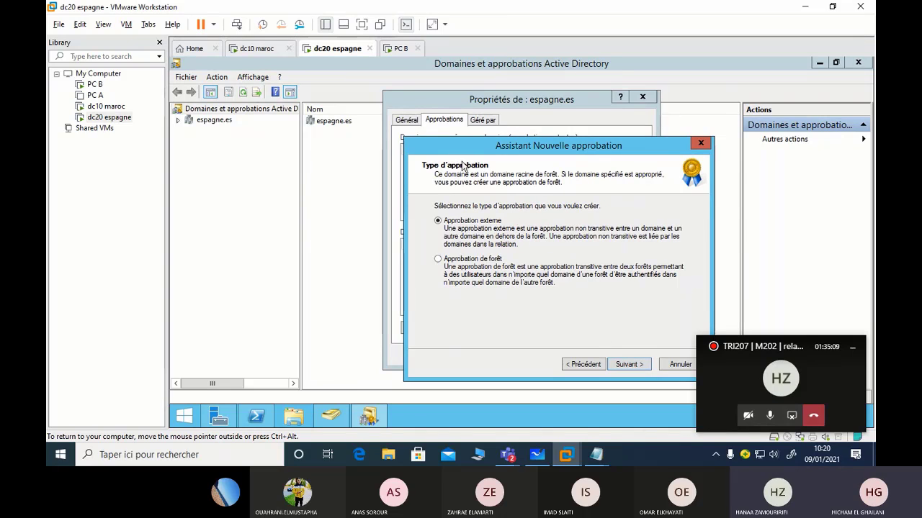
Choose forest trust, two-way, this domain only, and forest-wide authentication
left_click(452, 259)
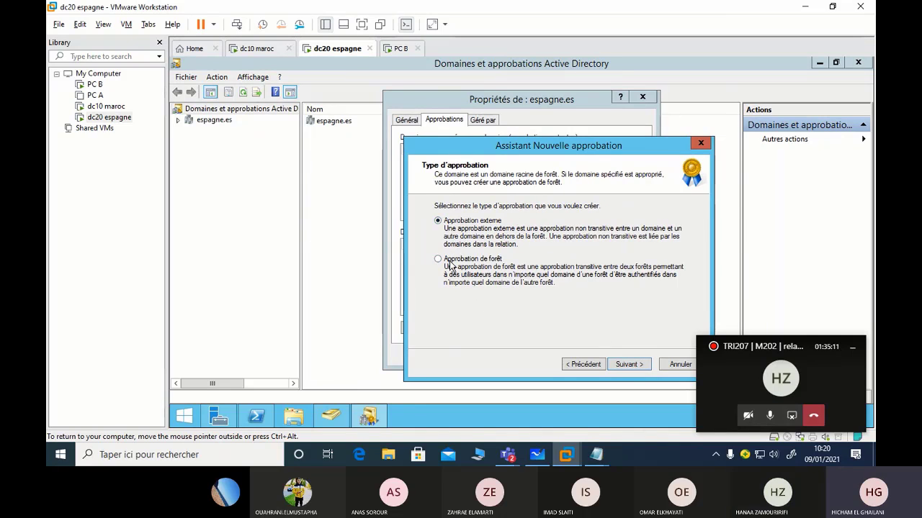
left_click(627, 364)
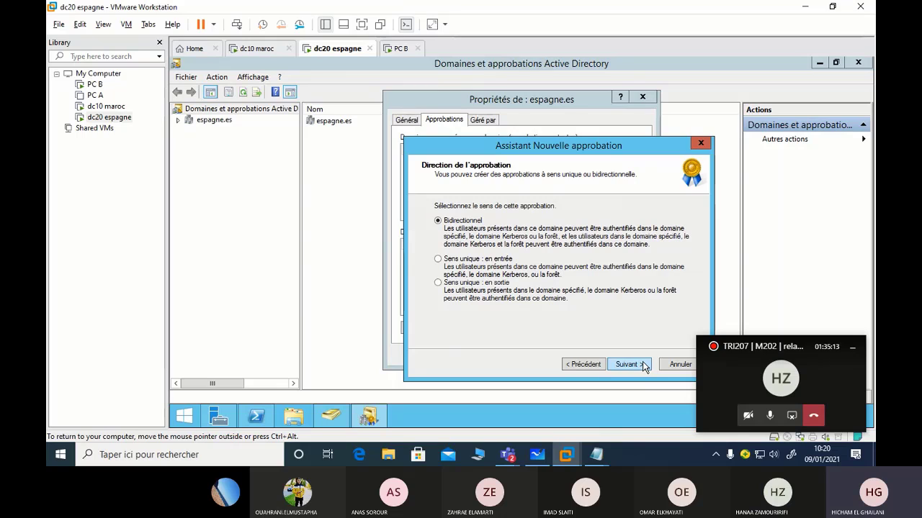
left_click(626, 364)
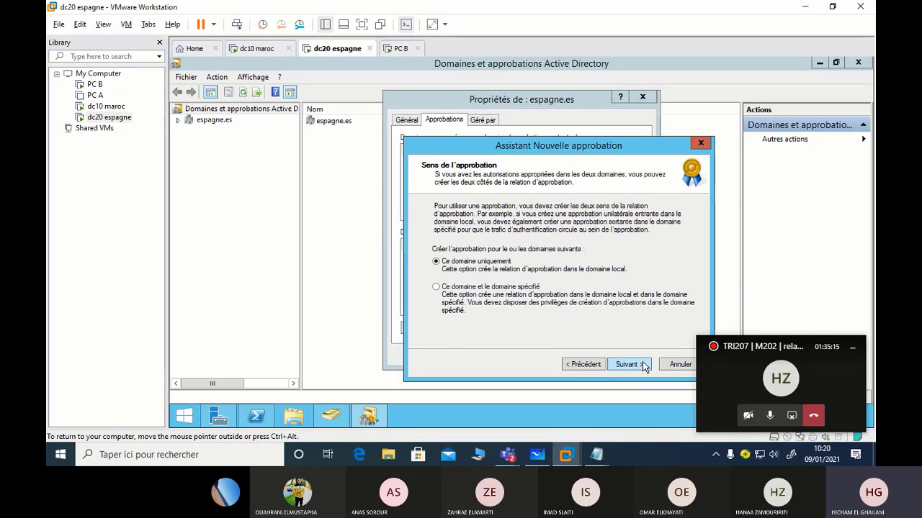
left_click(627, 364)
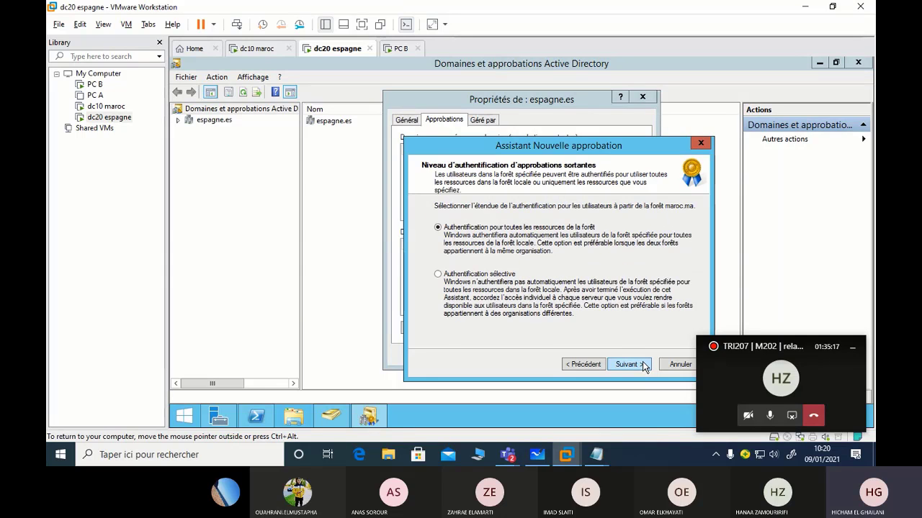
left_click(643, 364)
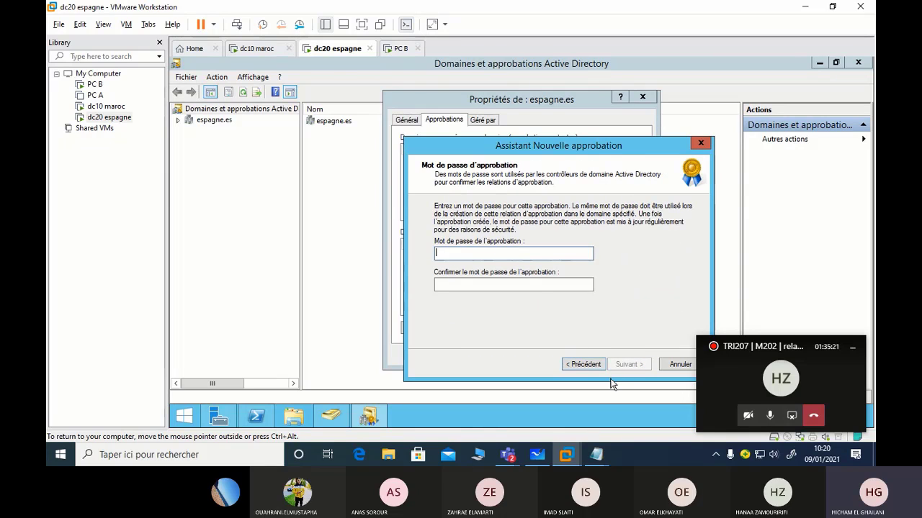
Enter and confirm the trust password and create the trust
type("123456")
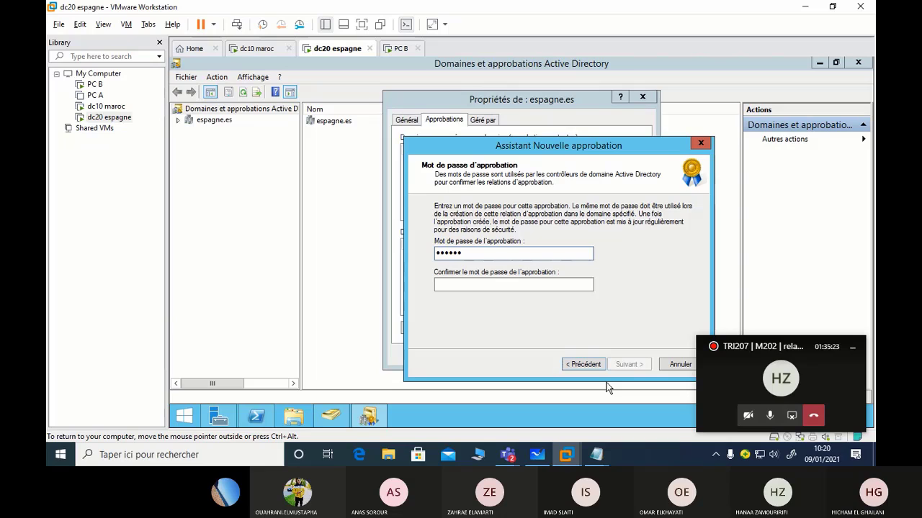
type("789")
left_click(564, 283)
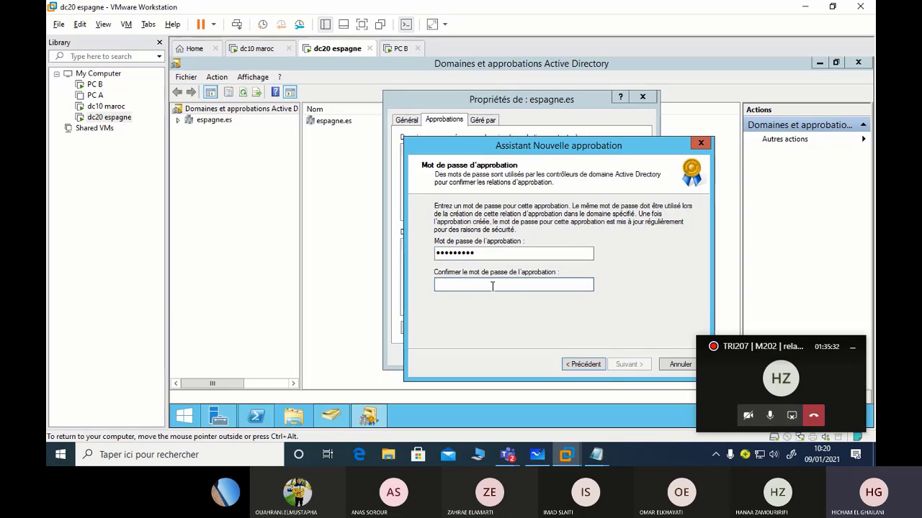
type("*****")
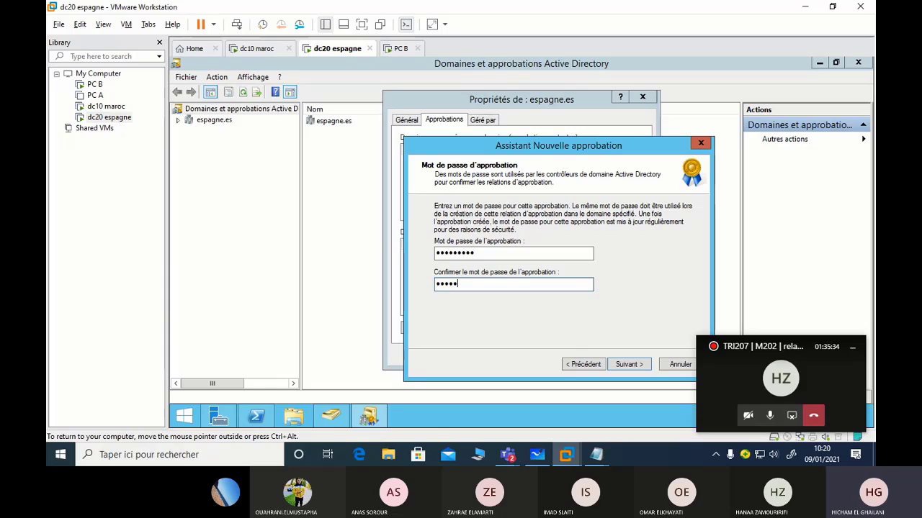
key("BackSpace")
key("BackSpace")
key("BackSpace")
key("BackSpace")
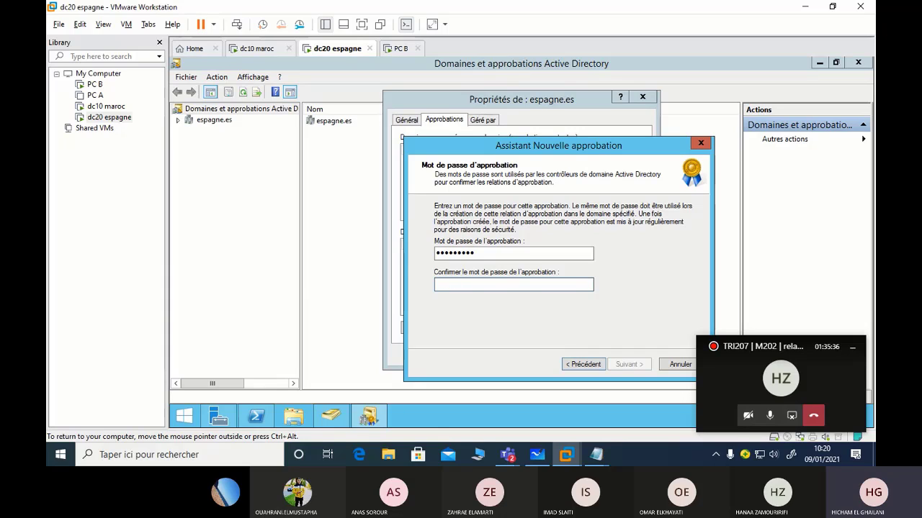
type("*********")
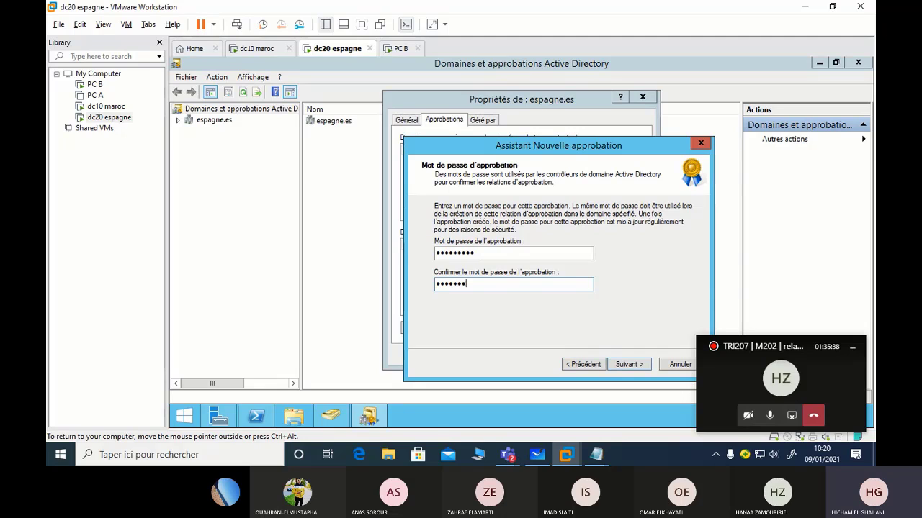
left_click(618, 365)
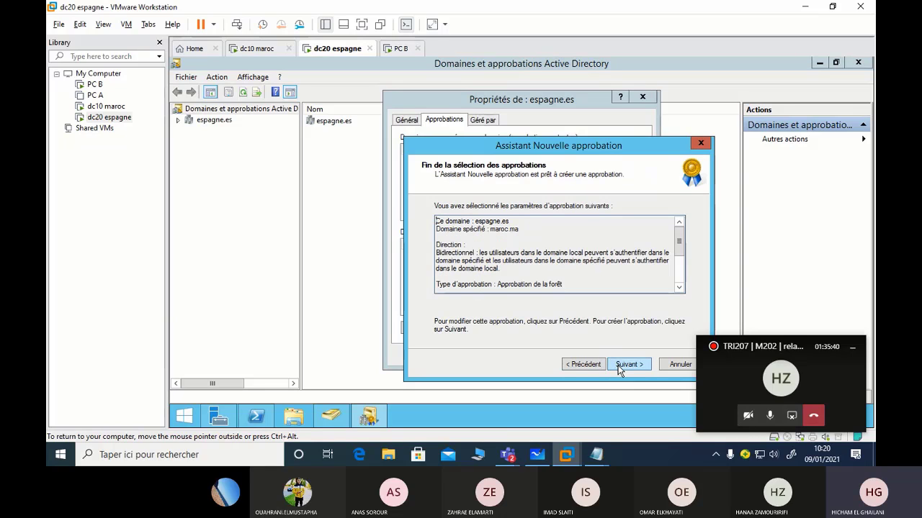
left_click(617, 366)
Finish the wizard without confirming either direction and close espagne.es properties
left_click(618, 366)
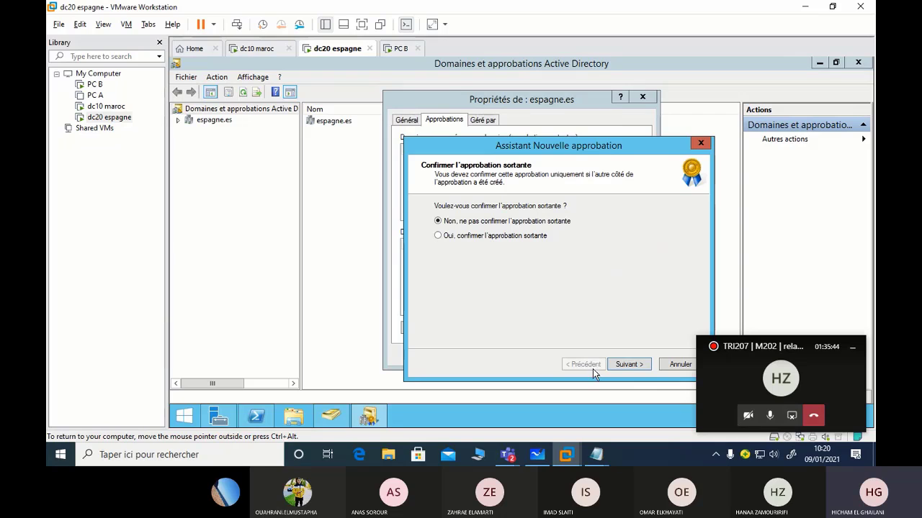
left_click(640, 366)
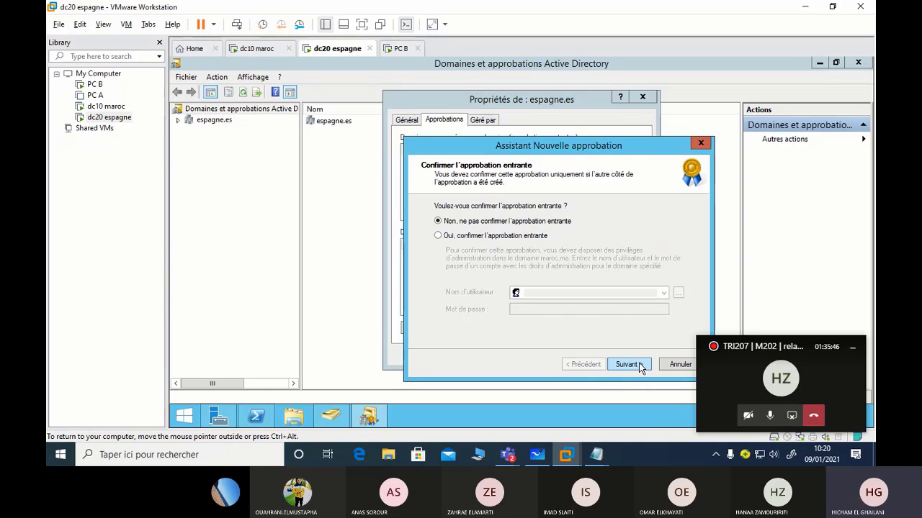
left_click(640, 365)
left_click(638, 365)
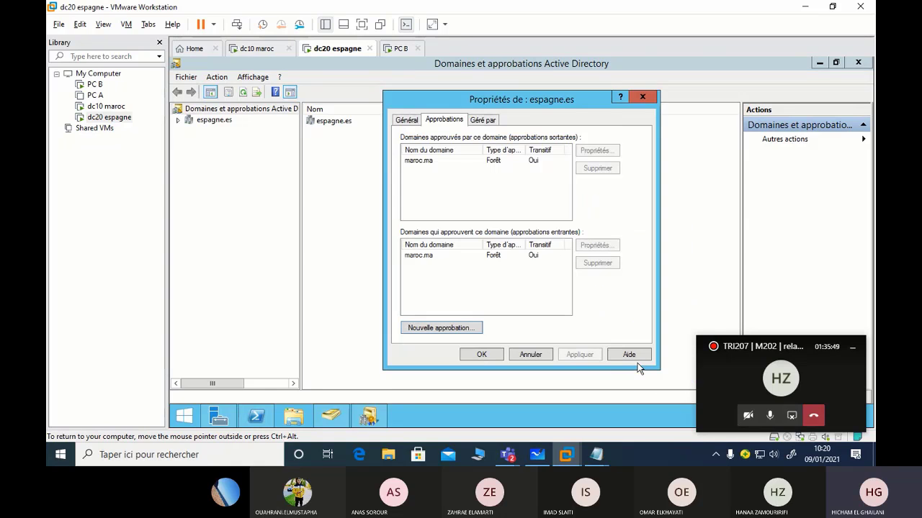
left_click(481, 356)
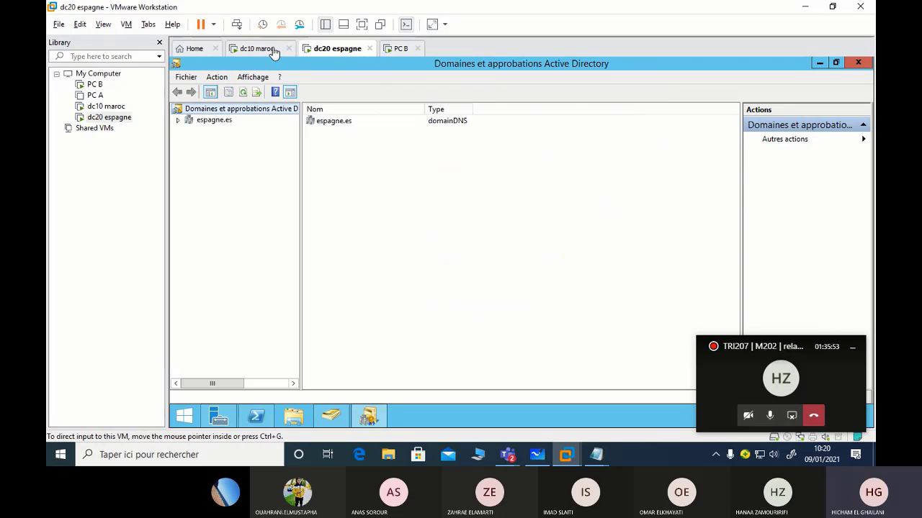
On dc10, open the espagne.es trust's properties from maroc.ma's Trusts tab
left_click(258, 48)
left_click(319, 52)
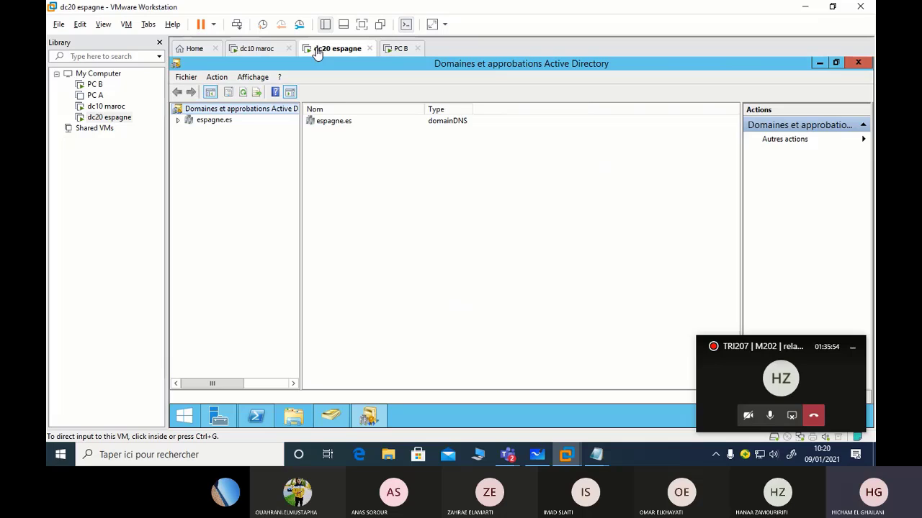
left_click(266, 51)
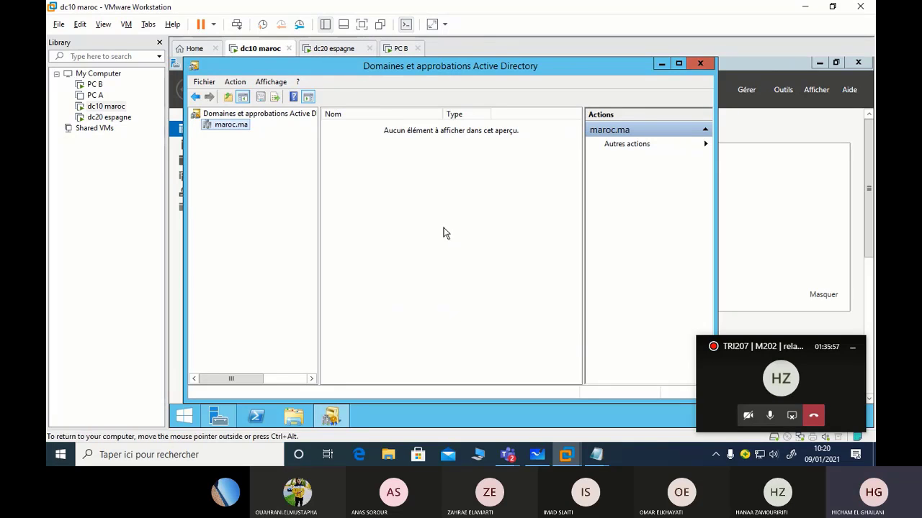
right_click(229, 126)
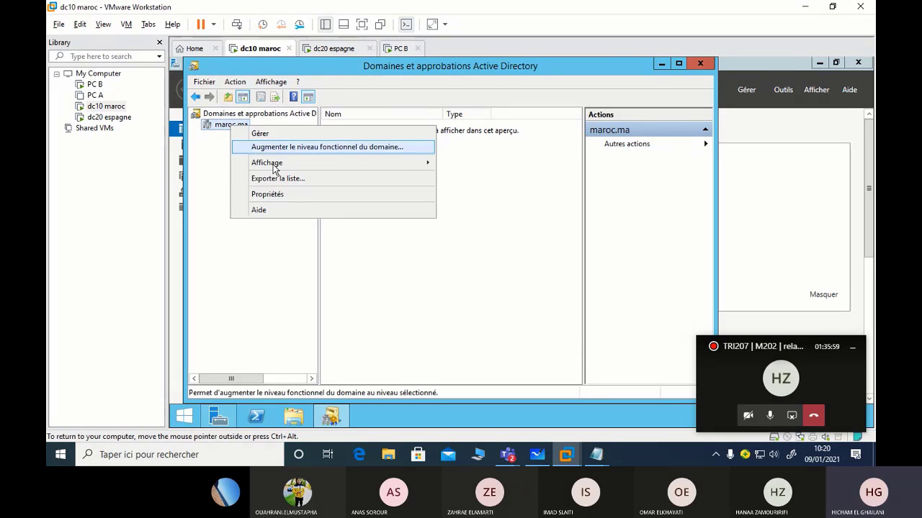
left_click(284, 195)
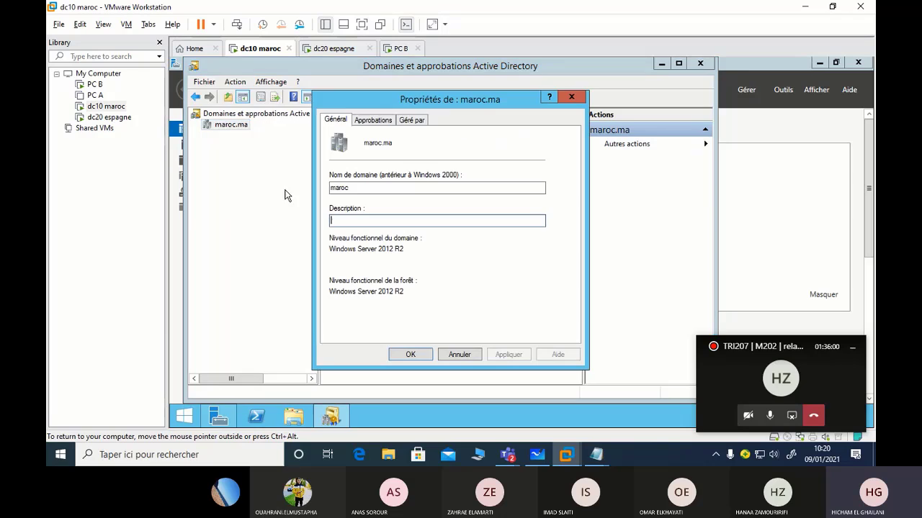
left_click(373, 120)
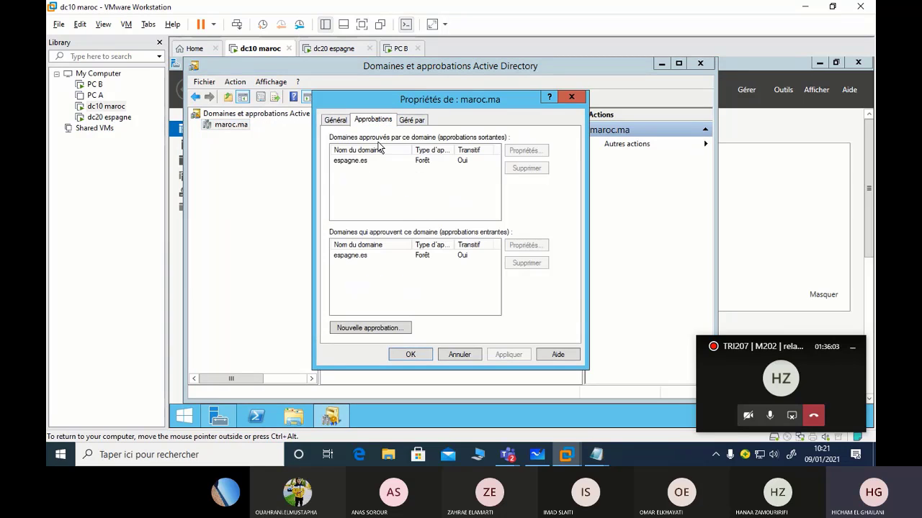
left_click(352, 163)
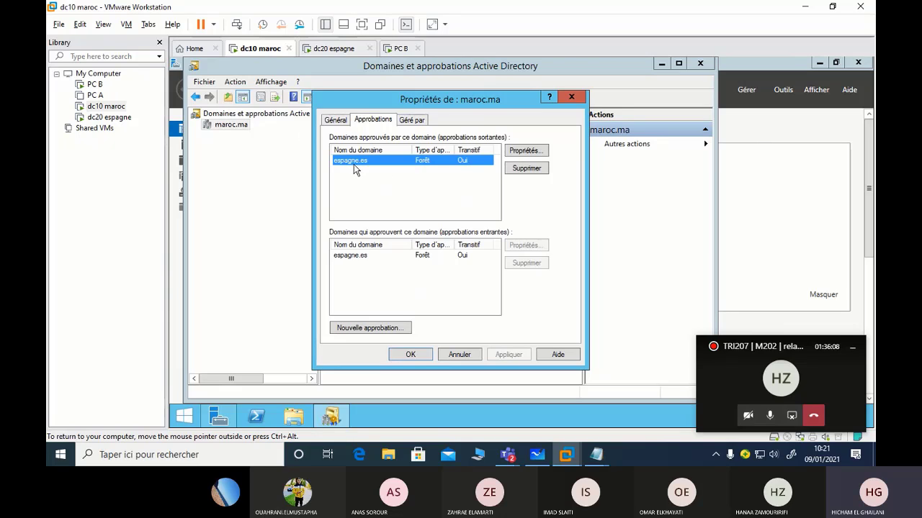
left_click(526, 151)
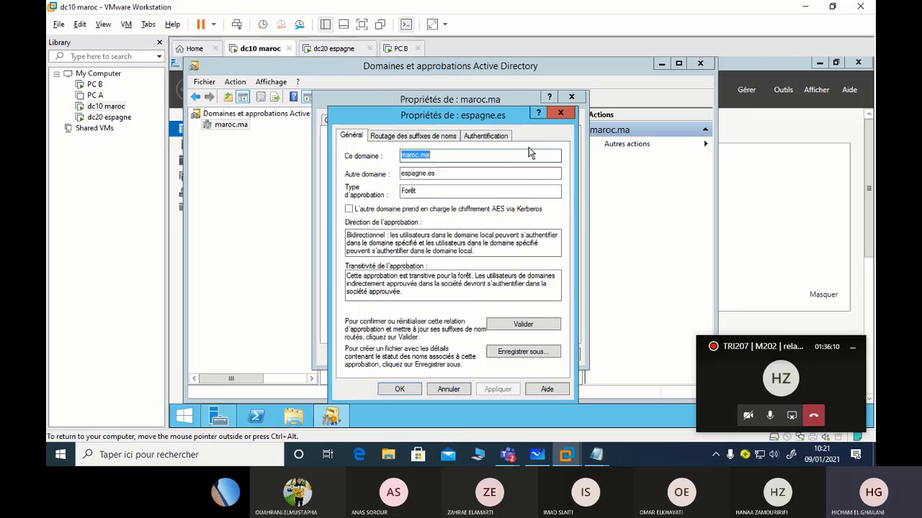
Validate the espagne.es trust, update its name-suffix routing, close properties, and return to dc20
left_click(544, 324)
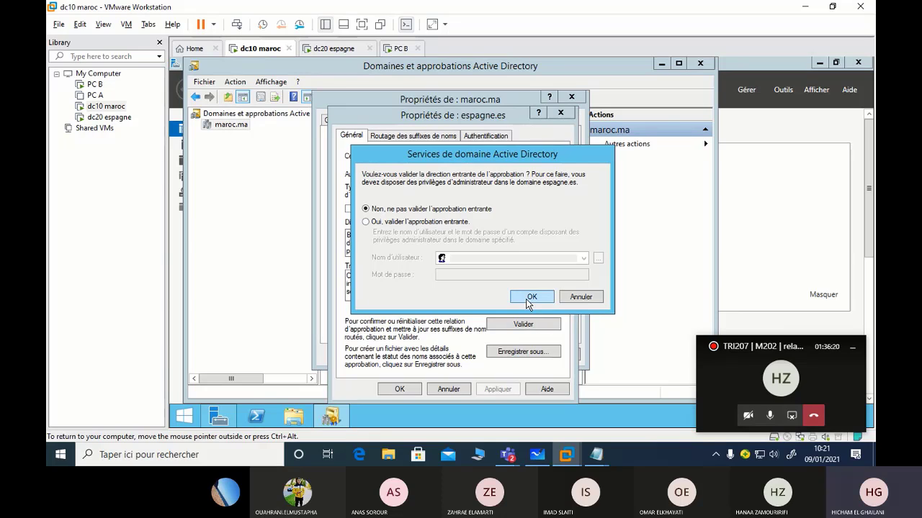
left_click(530, 298)
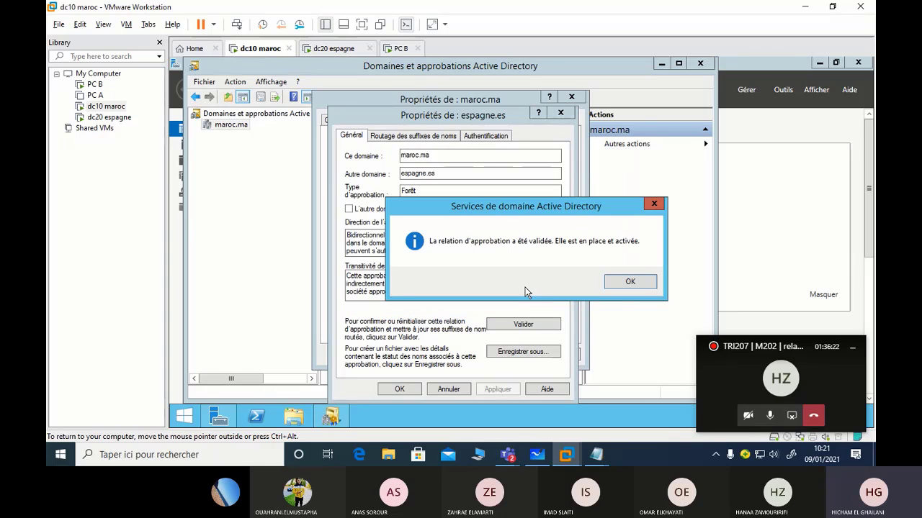
left_click(631, 283)
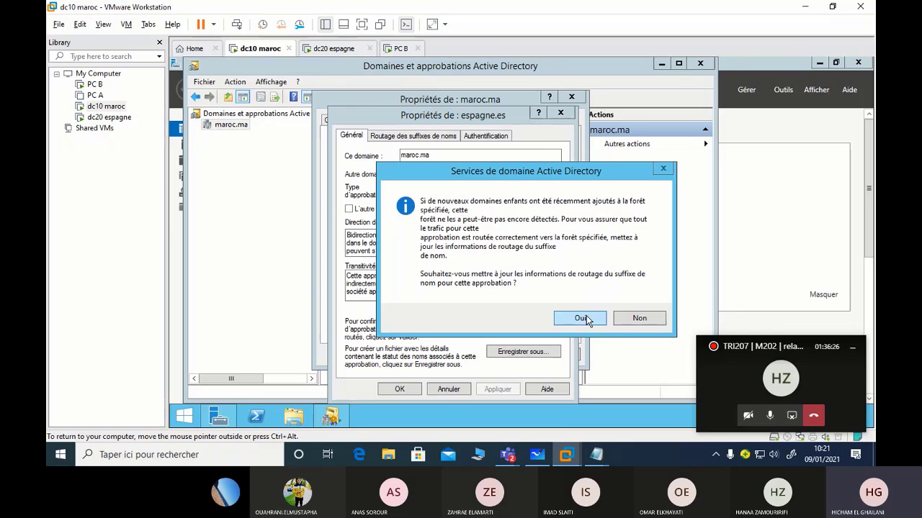
left_click(580, 319)
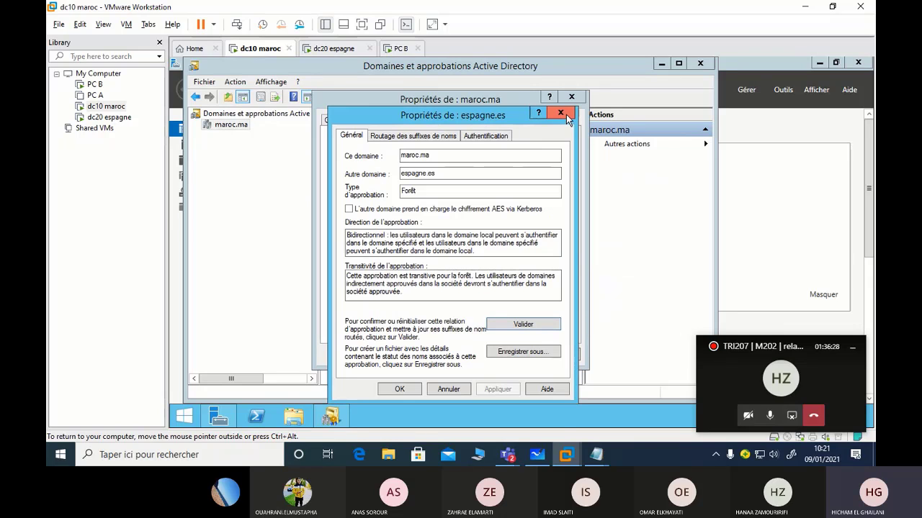
left_click(400, 389)
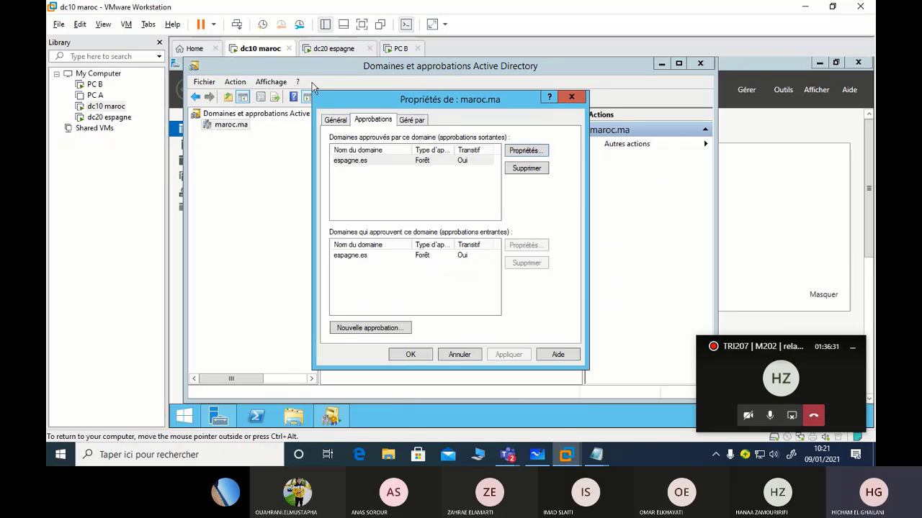
left_click(318, 51)
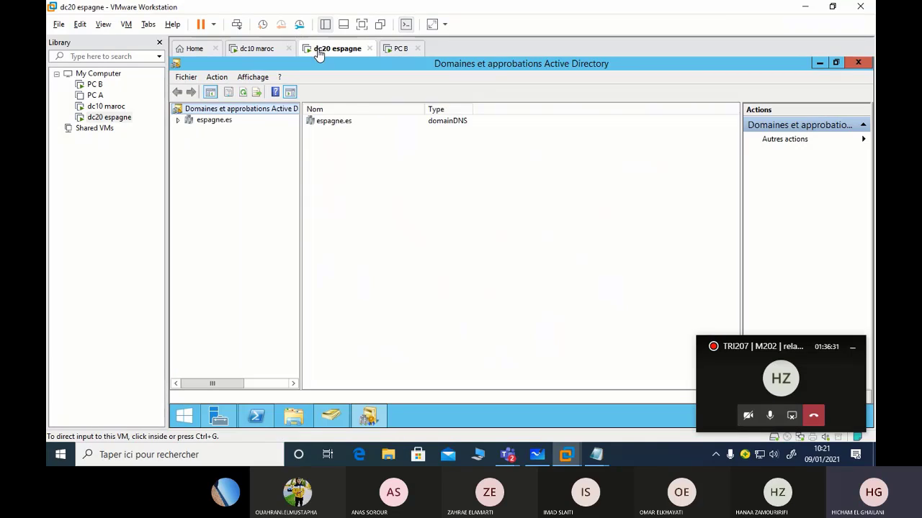
Open the outgoing maroc.ma trust's properties from the espagne.es domain's Approbations tab
right_click(221, 124)
left_click(248, 156)
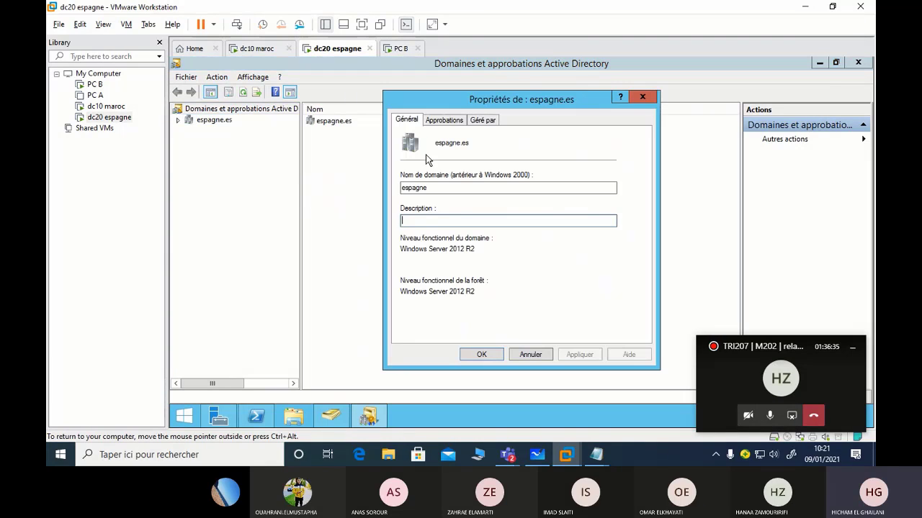
left_click(440, 121)
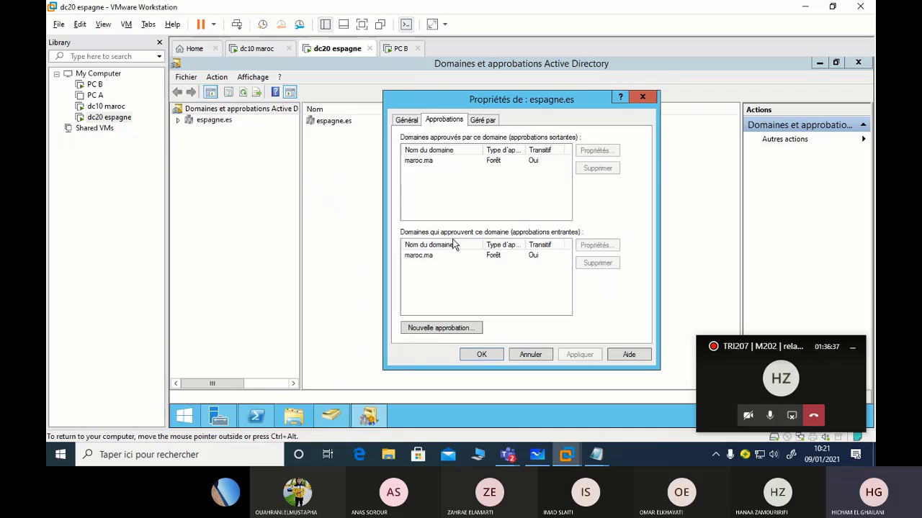
left_click(427, 160)
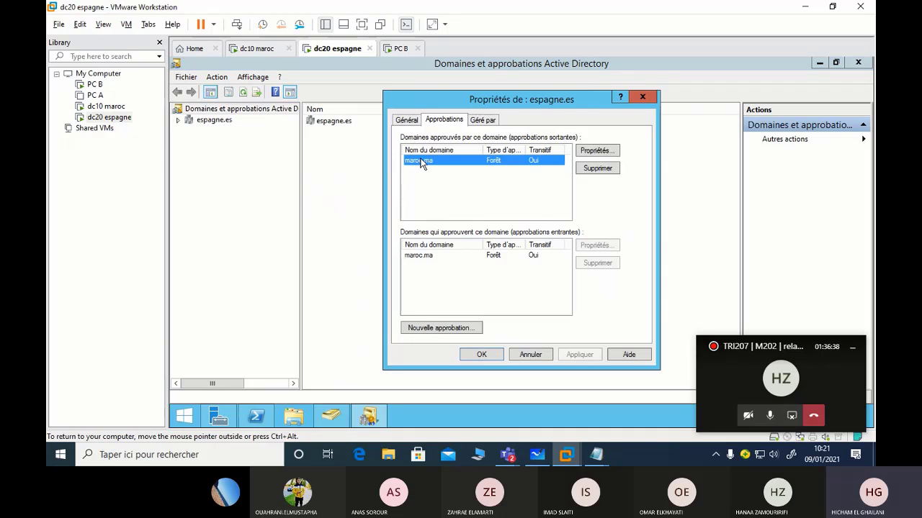
left_click(607, 154)
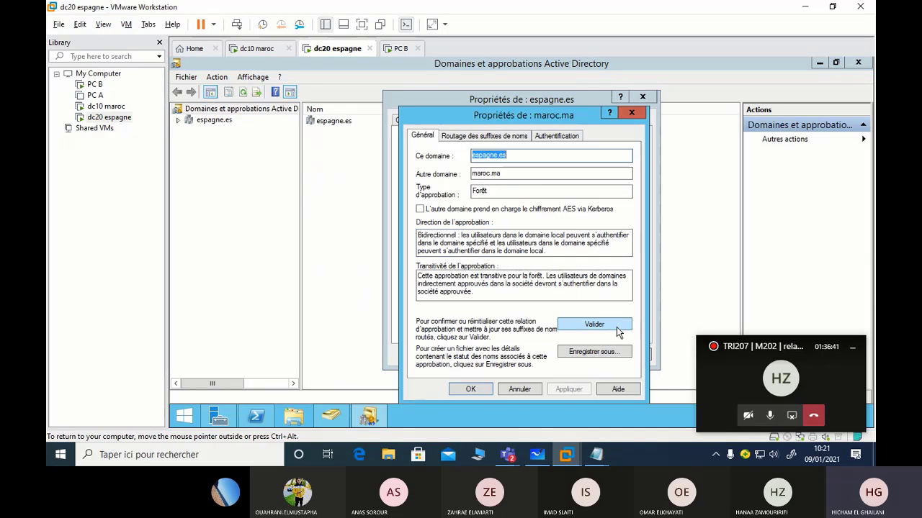
Validate the maroc.ma trust without checking the incoming side, update name-suffix routing, and close both dialogs
left_click(616, 324)
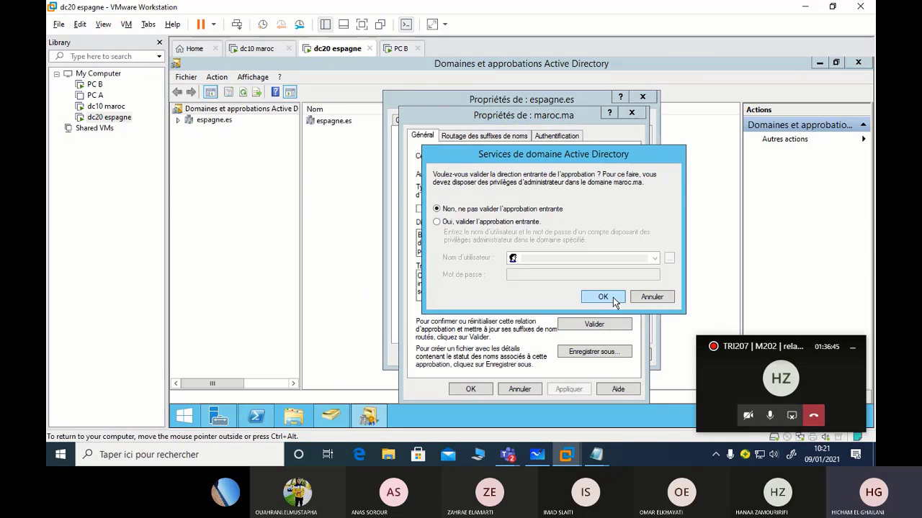
left_click(611, 297)
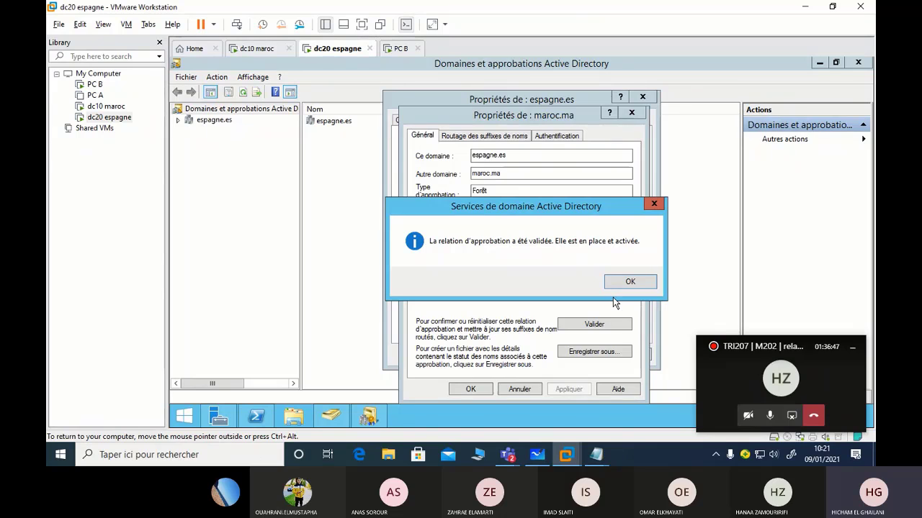
key("Return")
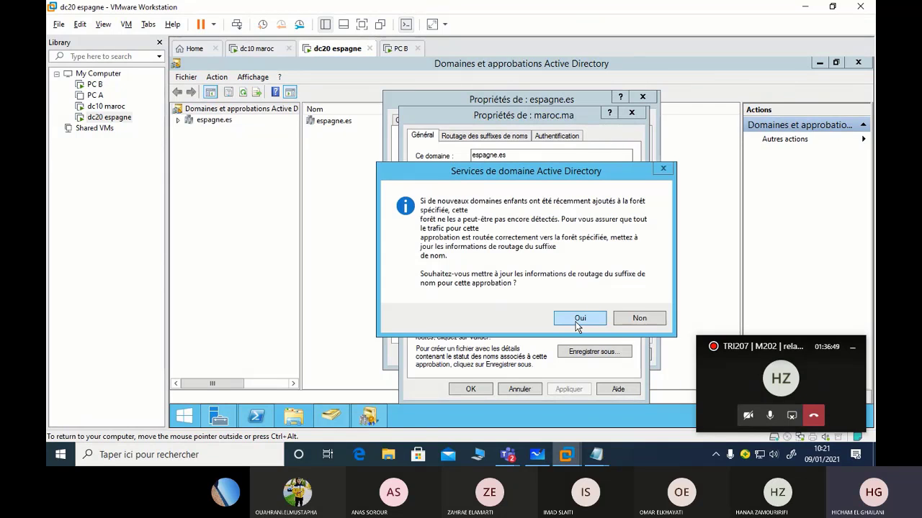
left_click(578, 319)
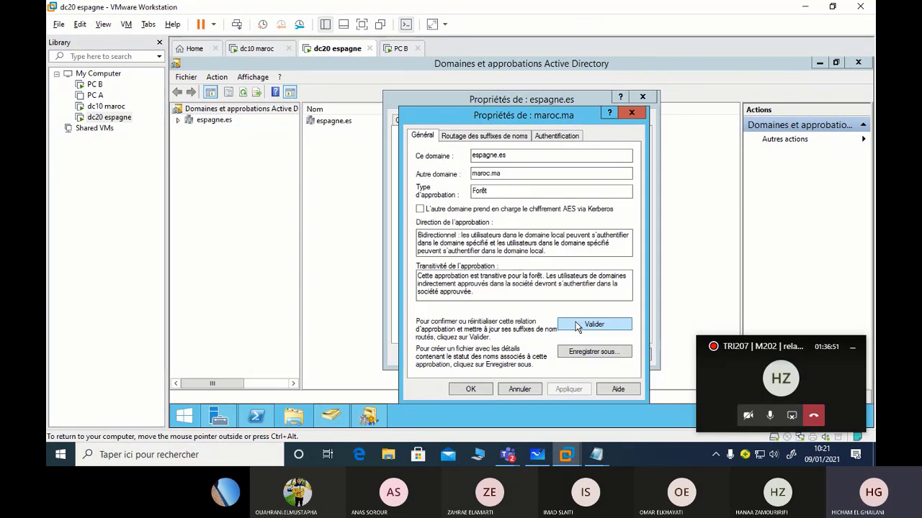
left_click(487, 394)
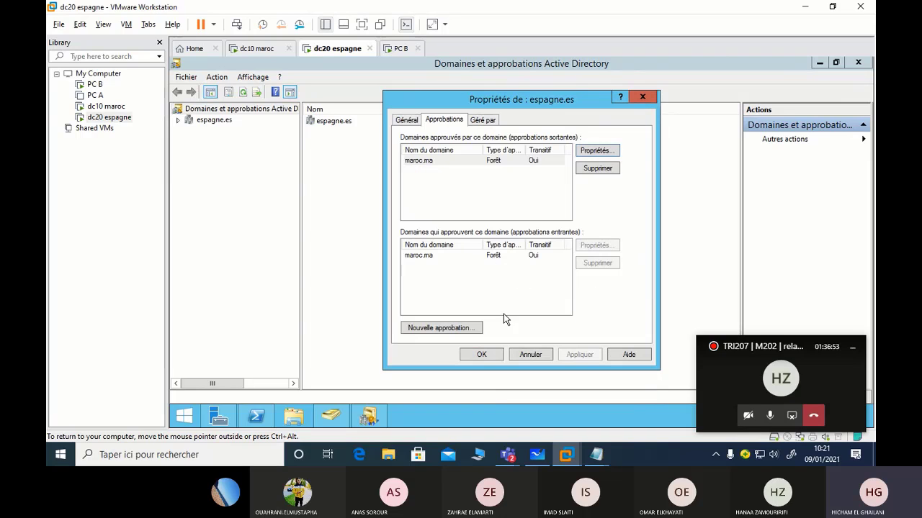
left_click(642, 98)
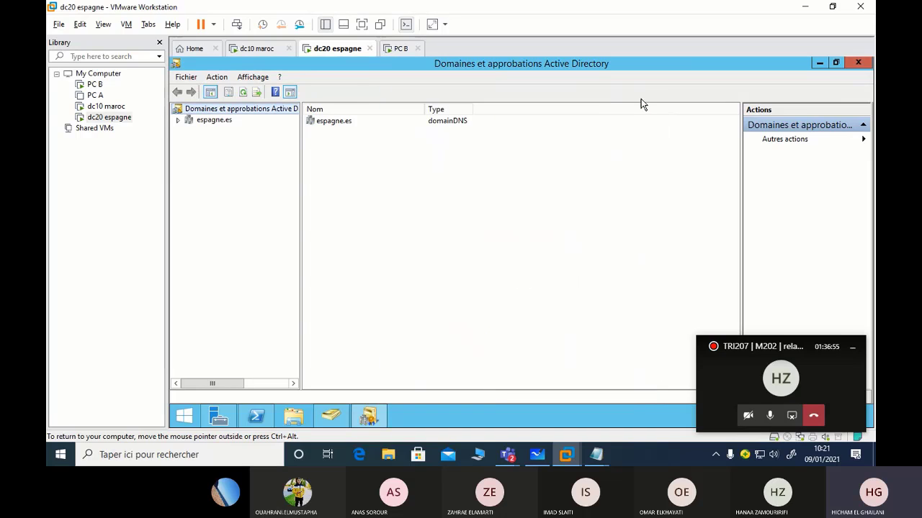
Close PC B's nslookup window, then close dc10's maroc.ma properties and trusts console and launch PowerShell
left_click(398, 48)
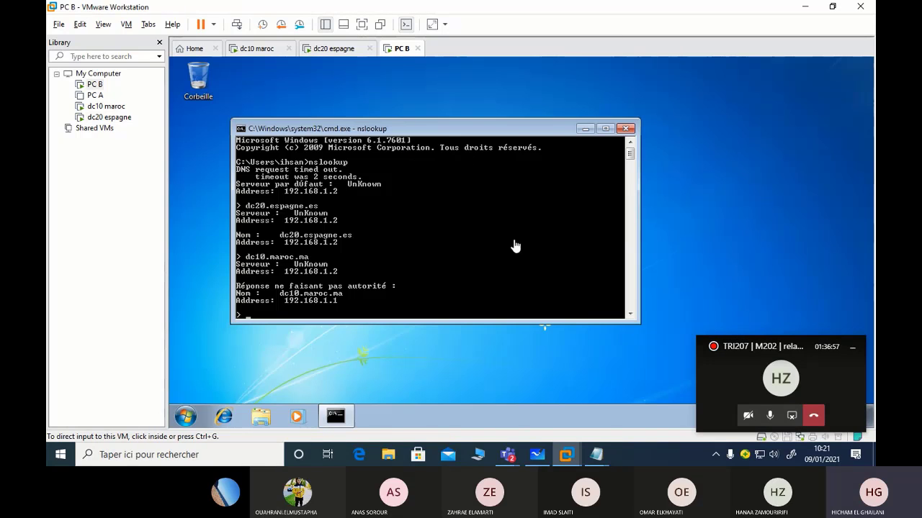
left_click(626, 128)
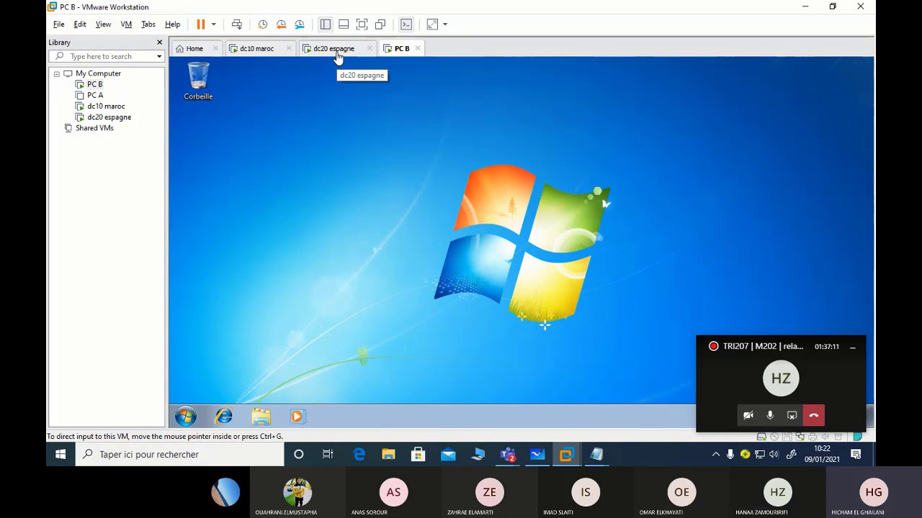
left_click(265, 51)
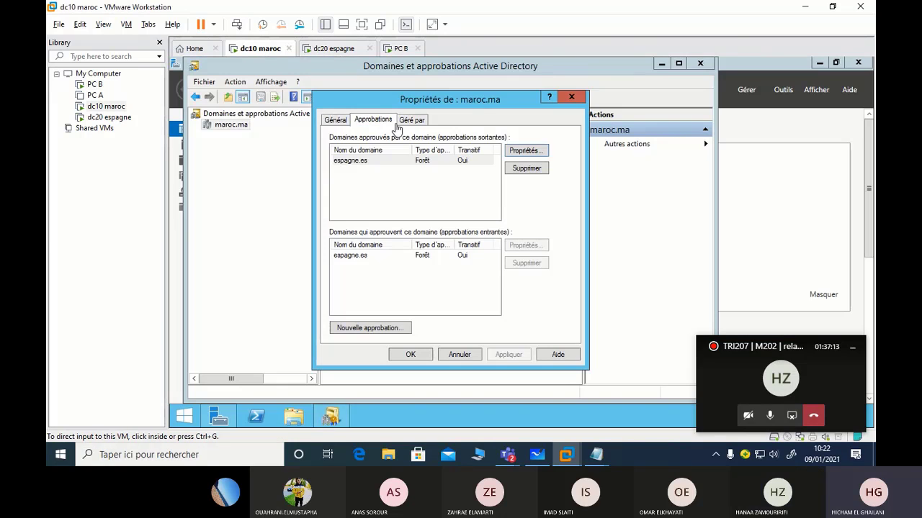
left_click(573, 99)
left_click(702, 66)
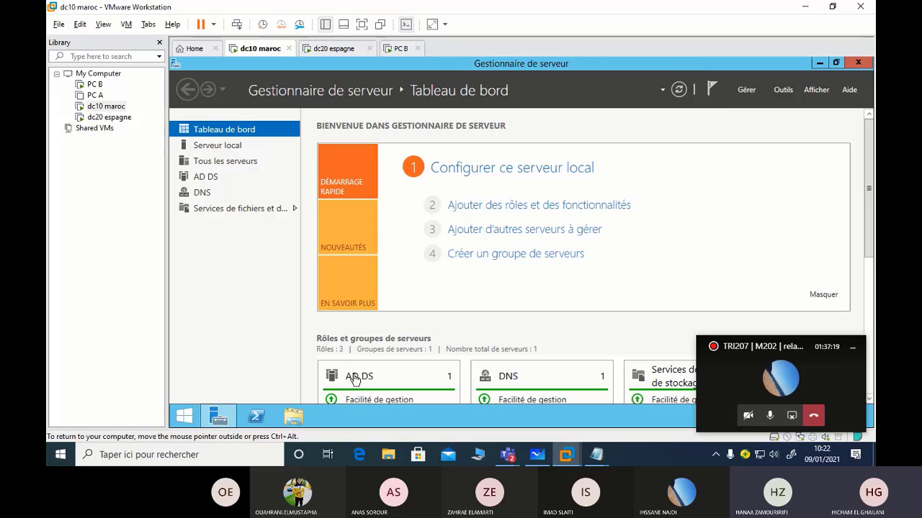
left_click(260, 417)
Begin a New-ADUser command for the new user with -Path cn=users,dc=maroc,dc=ma
left_click(334, 116)
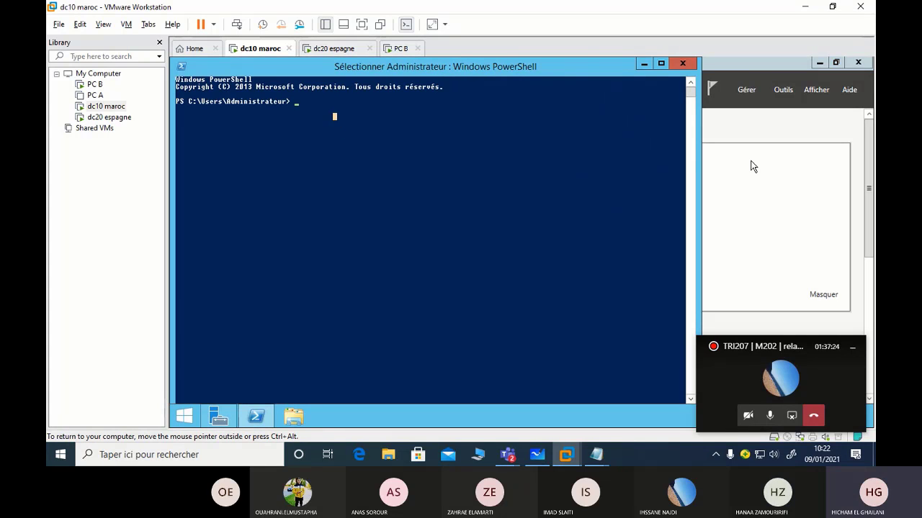
type("new")
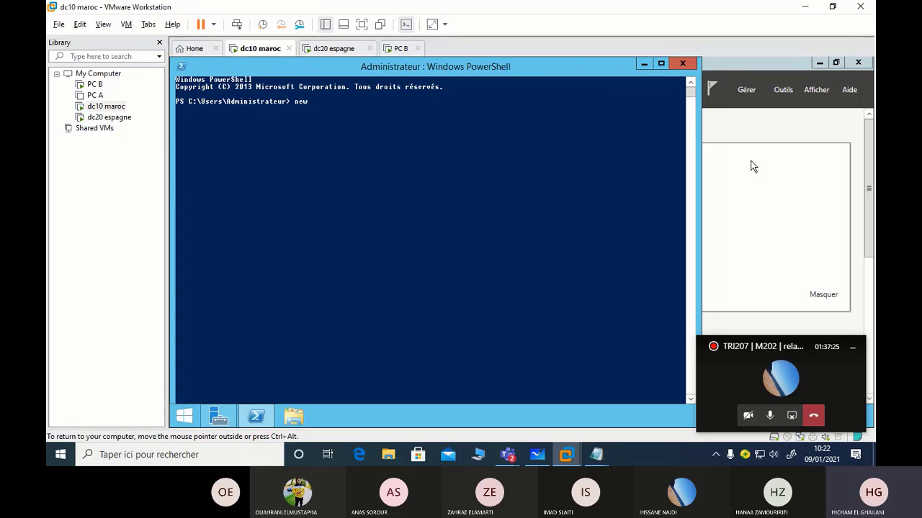
type("-aduser -name hanae")
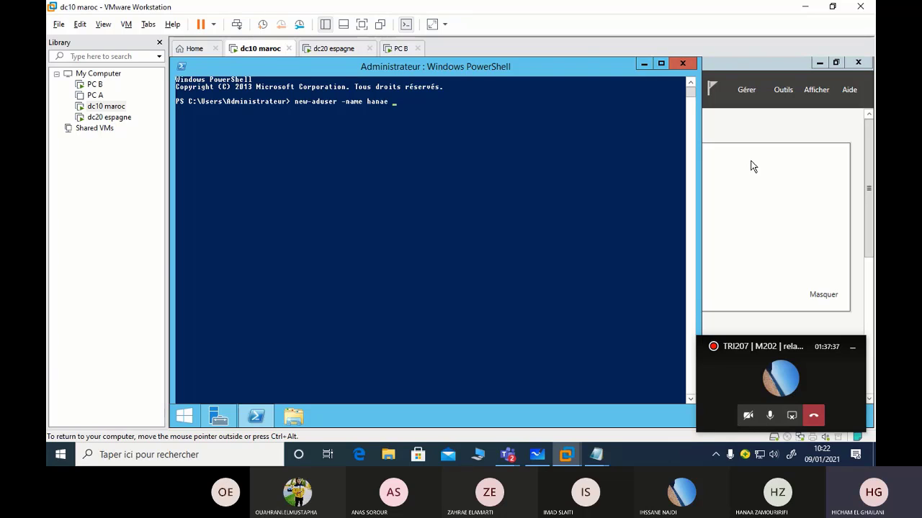
type("-path")
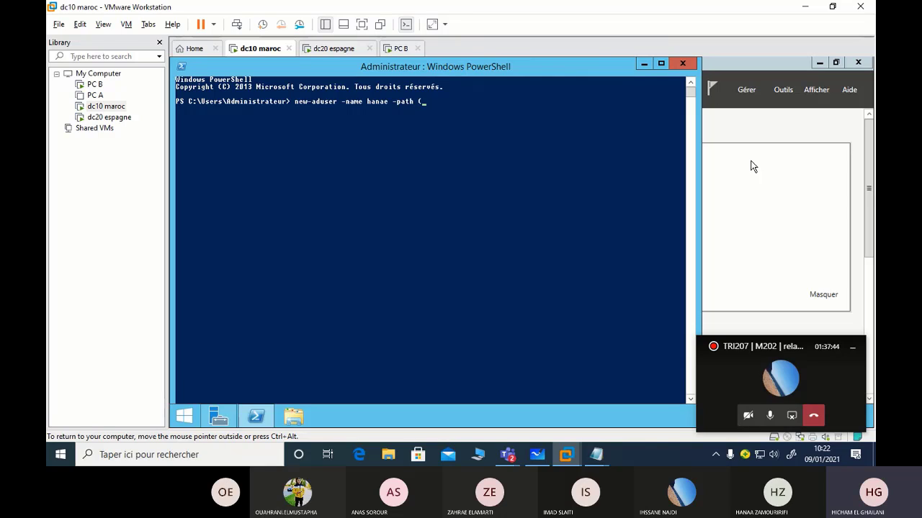
type(" d")
key("BackSpace")
type("cn=")
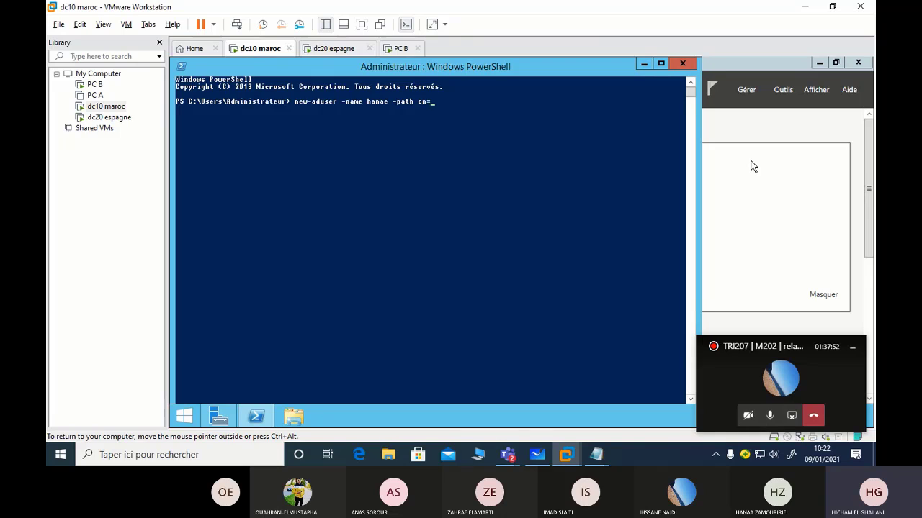
type("usez")
type("rs")
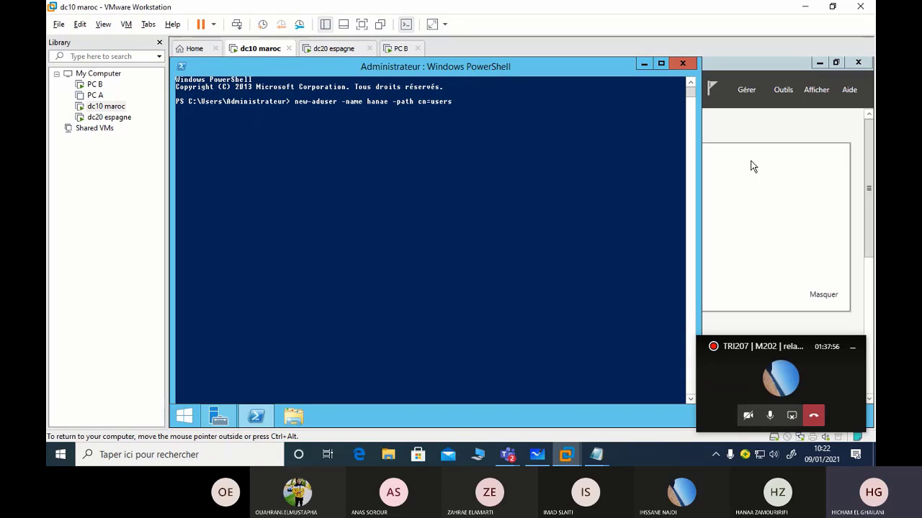
type(",dc=maroc,")
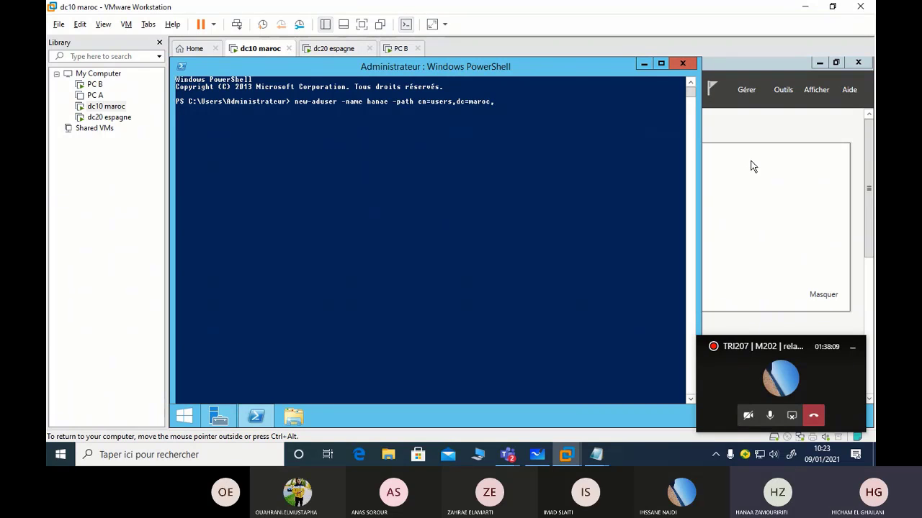
type("=ma")
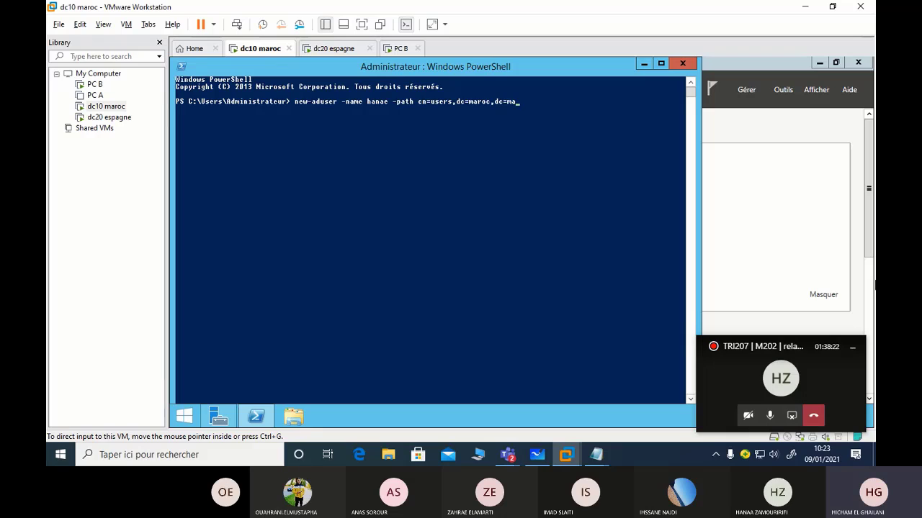
left_click(568, 173)
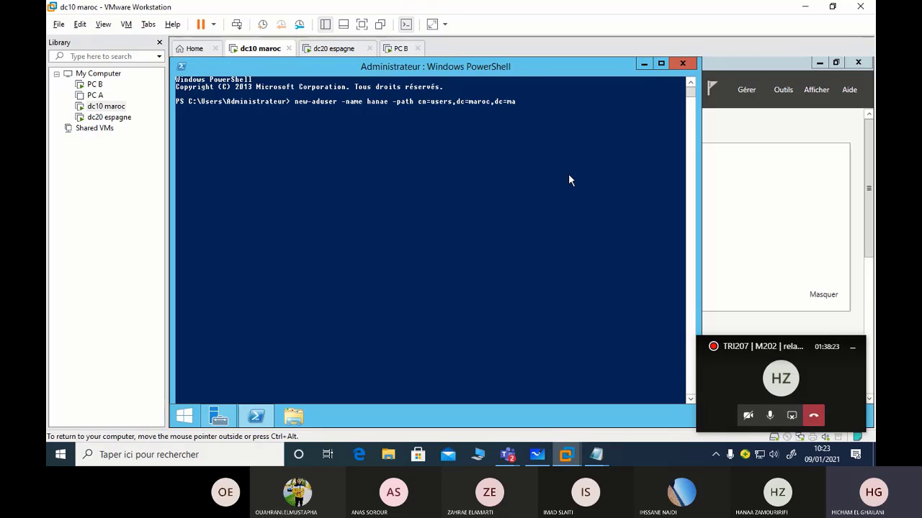
left_click(580, 134)
Add a plain-text password via ConvertTo-SecureString -Force and -Enabled, then run it; it fails on -Path
type("-")
type("ac")
type("c")
key("Tab")
key("Tab")
type("(convert")
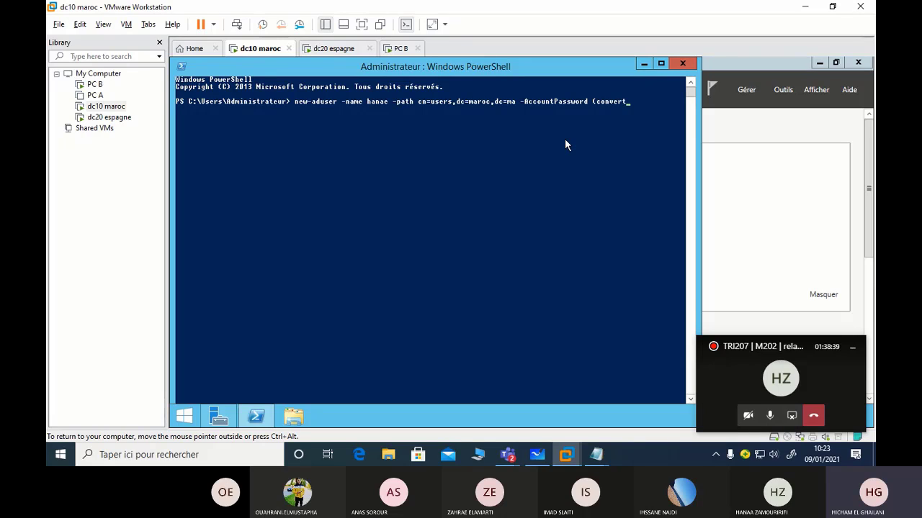
type("to-d")
key("Tab")
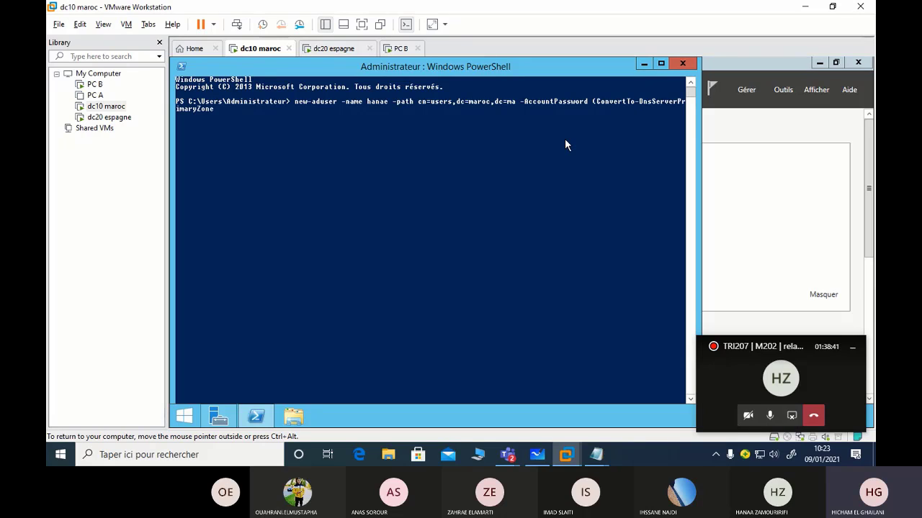
key("Tab")
key("Tab")
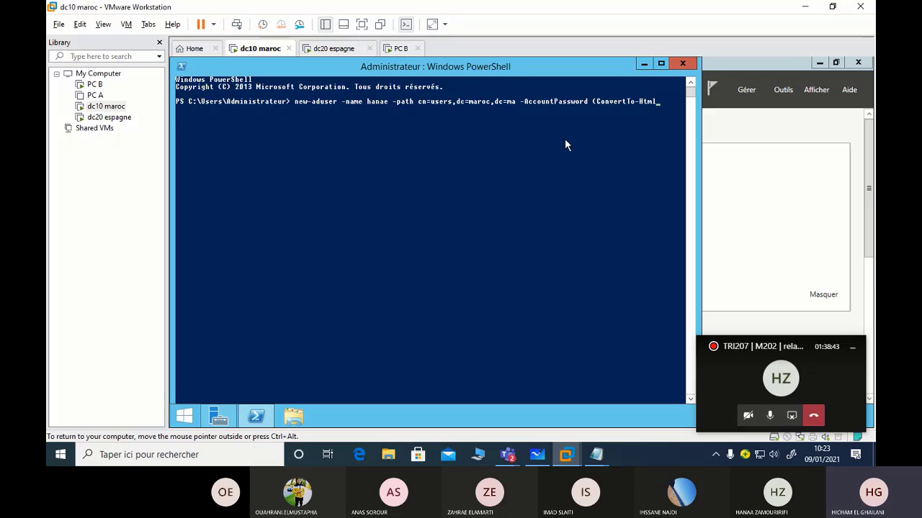
key("Tab")
key("Tab")
type("-asp")
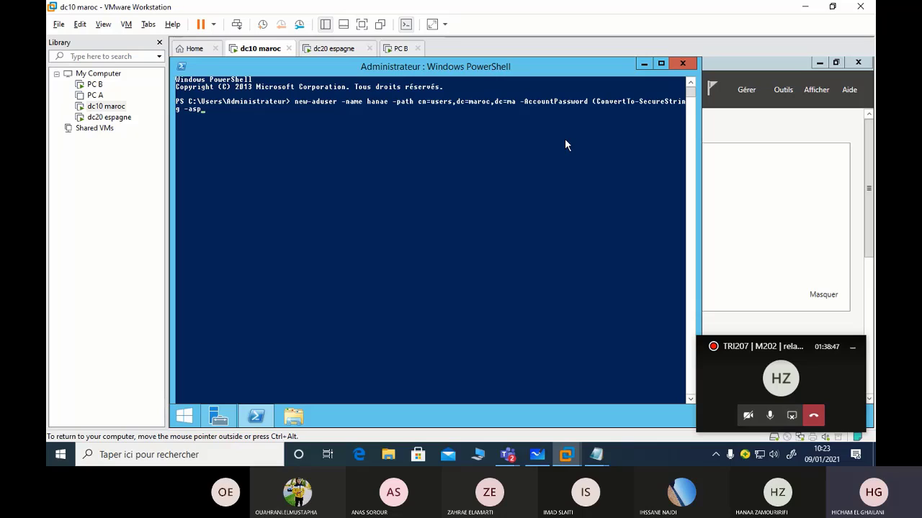
key("Tab")
type("\"azeRTY123\" ")
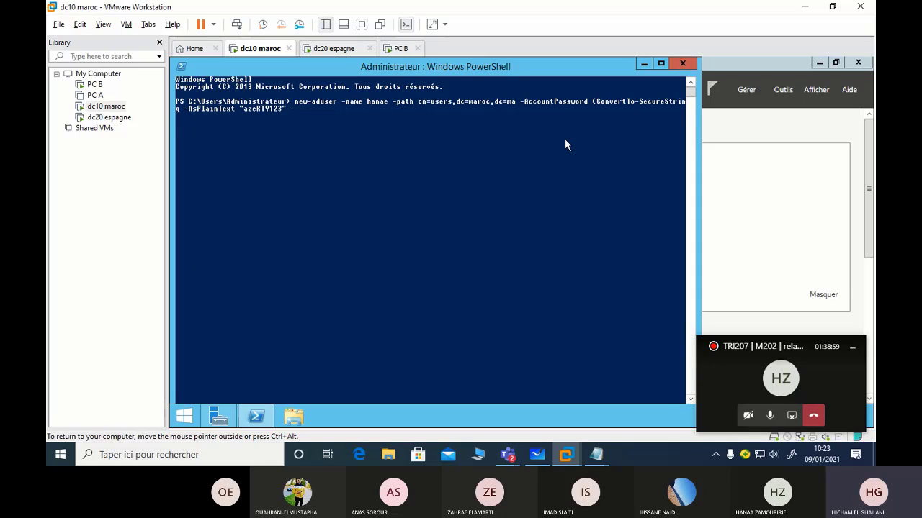
type("-enable")
key("BackSpace")
key("BackSpace")
key("BackSpace")
key("BackSpace")
key("BackSpace")
type("-force) -Enabled 1")
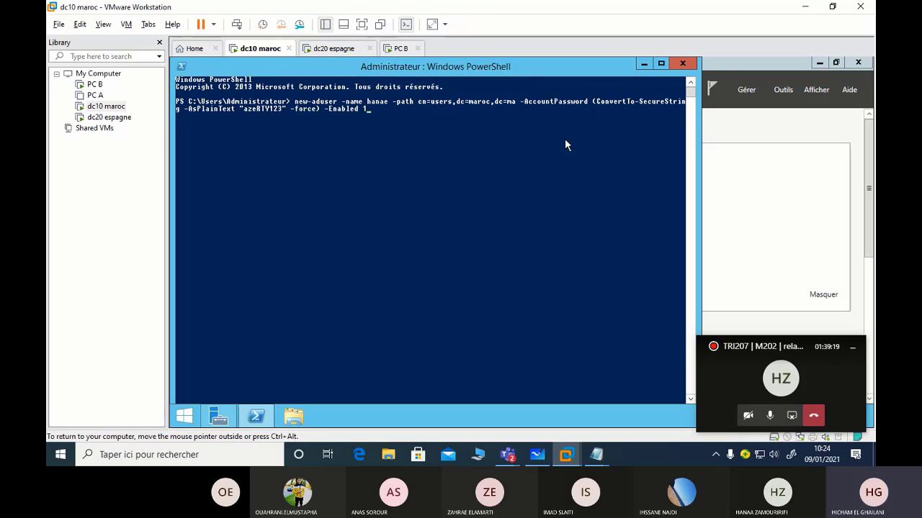
key("Return")
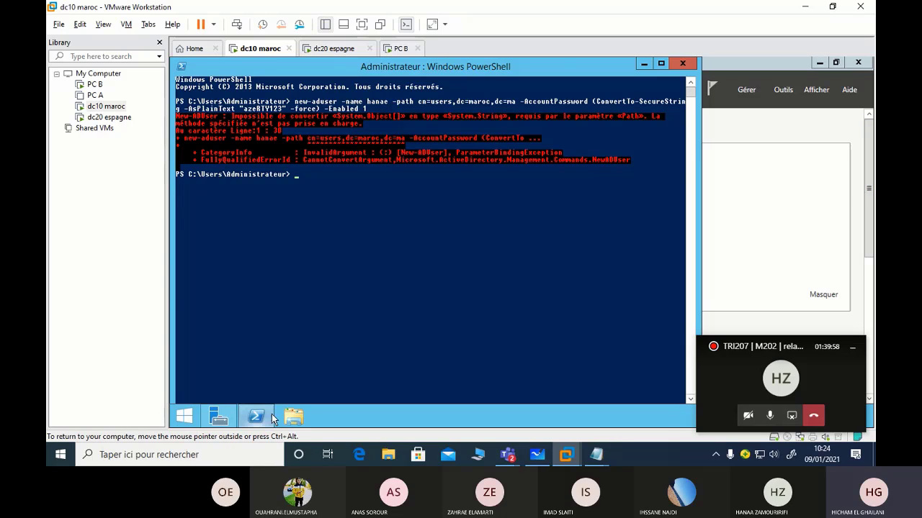
Open Active Directory Users and Computers, expand maroc.ma to check its Users container, then return to PowerShell
left_click(783, 89)
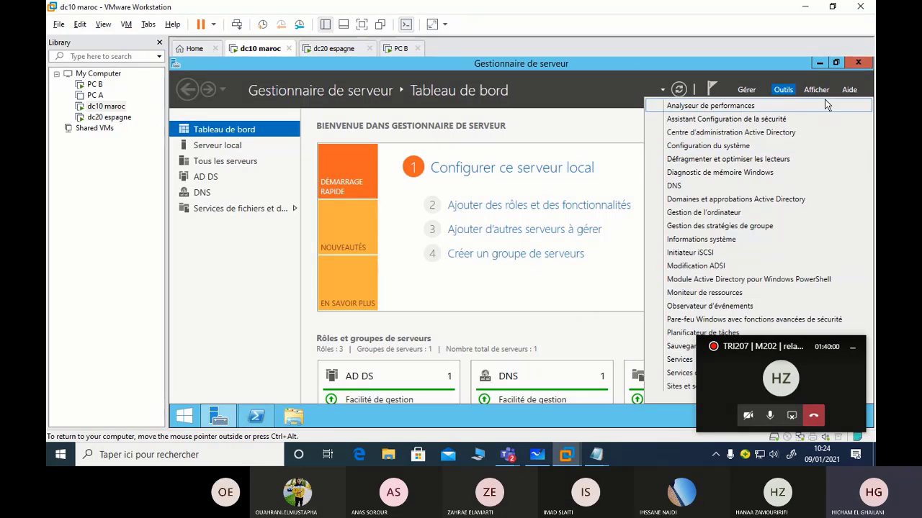
scroll(681, 363, "down", 3)
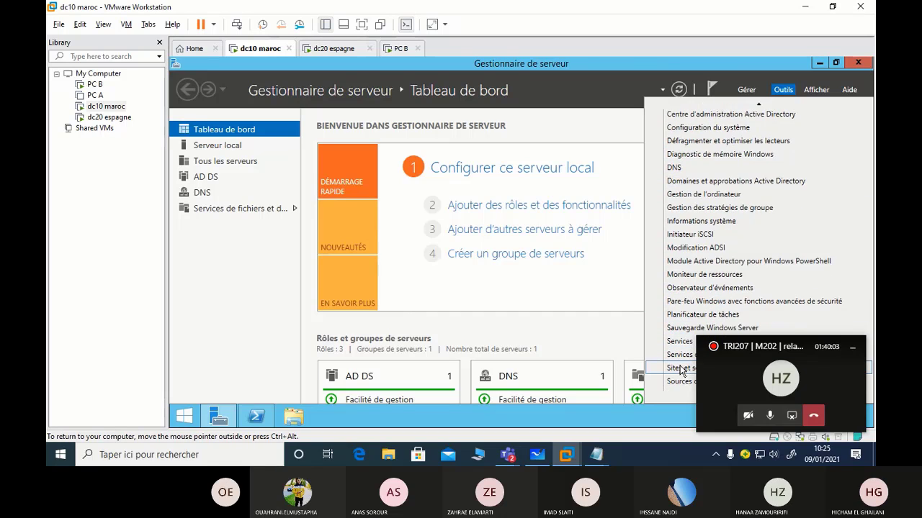
left_click(681, 365)
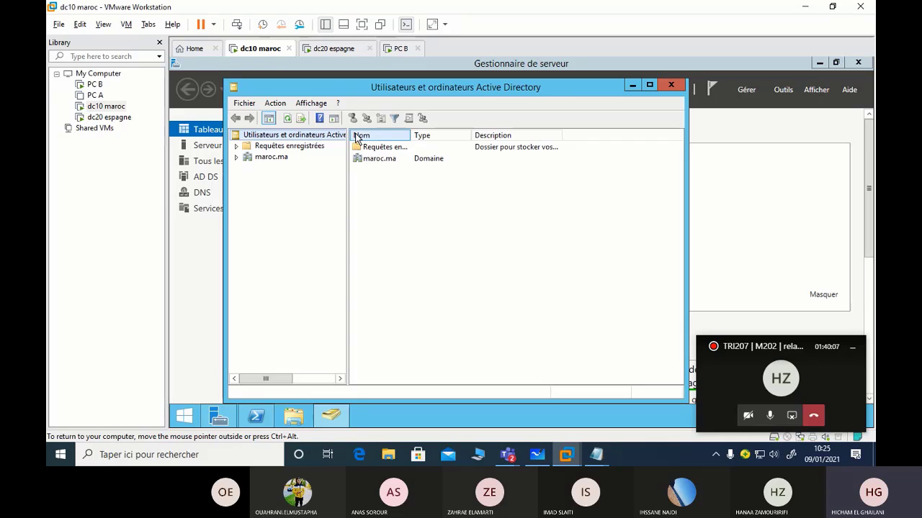
double_click(285, 161)
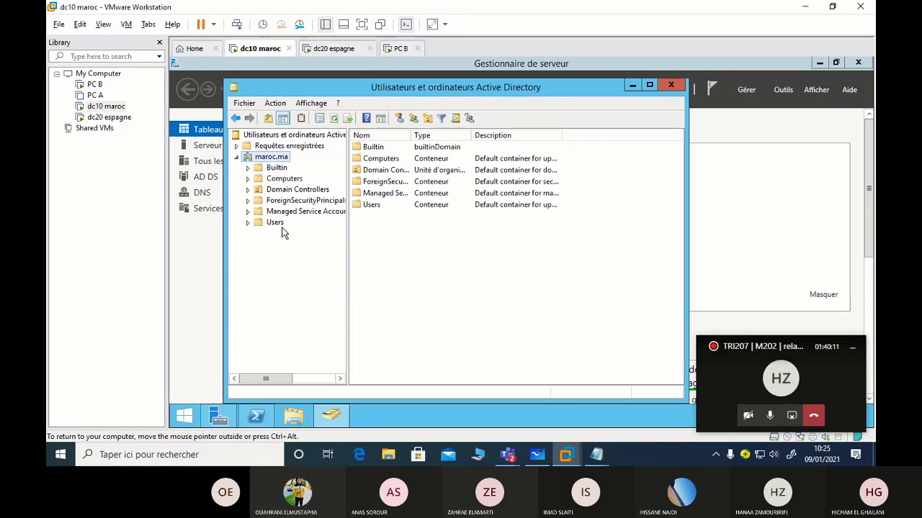
left_click(258, 417)
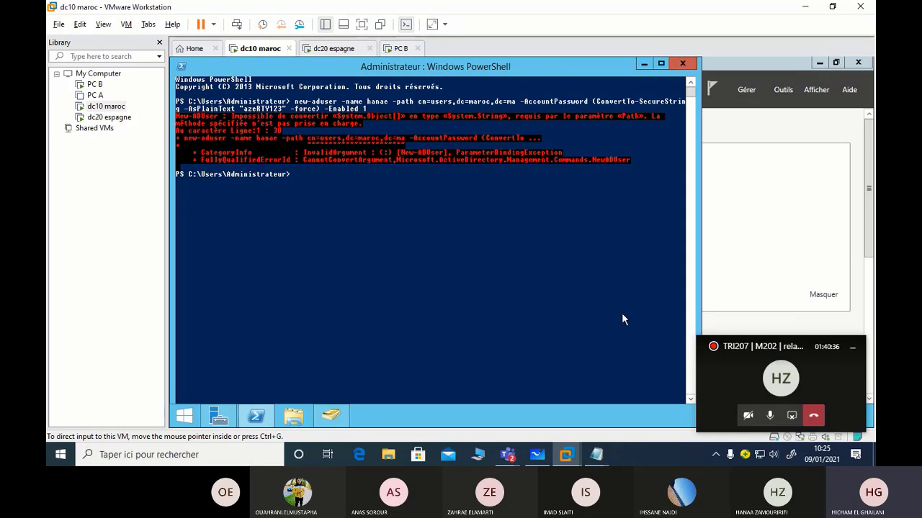
Recall the New-ADUser command, wrap the -Path value in quotes, and rerun it without errors
left_click(474, 179)
key("Escape")
key("Up")
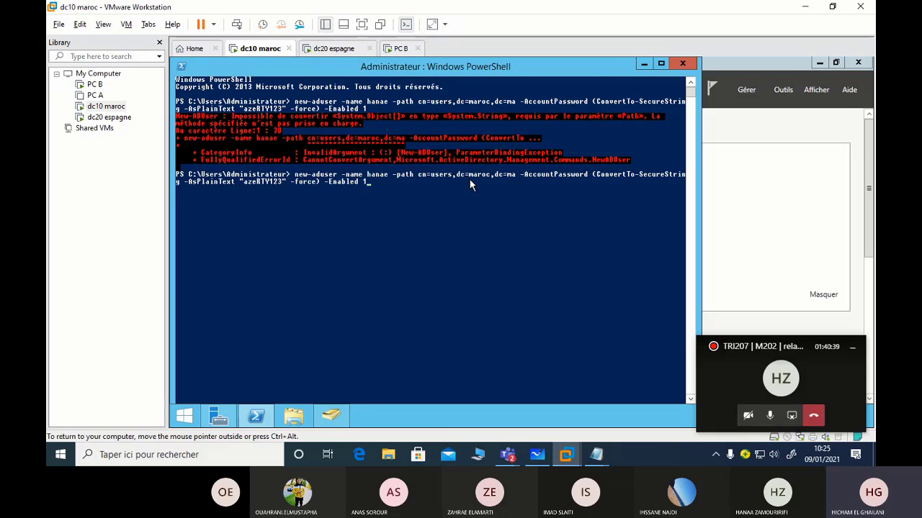
key("Left")
key("Left")
key("Left")
key("Left")
key("Left")
key("Left")
key("Left")
key("Left")
key("Left")
key("Left")
key("Left")
key("Left")
key("Left")
key("Left")
key("Left")
key("Left")
key("Left")
key("Left")
key("Left")
key("Left")
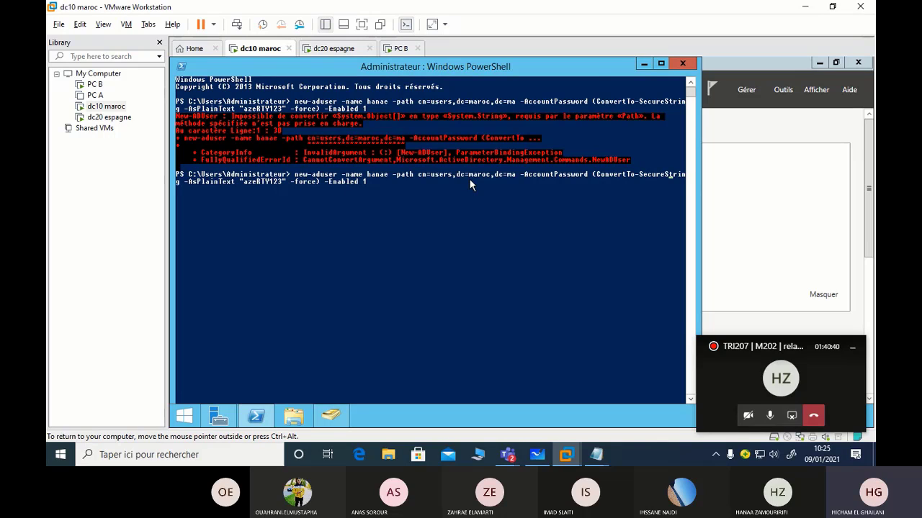
key("Left")
key("Left")
key("Left")
key("Left")
key("Left")
key("Left")
key("Left")
key("Left")
key("Left")
key("Left")
key("Left")
key("Left")
key("Left")
key("Left")
key("Left")
key("Left")
key("Left")
key("Left")
key("Left")
key("Left")
key("Left")
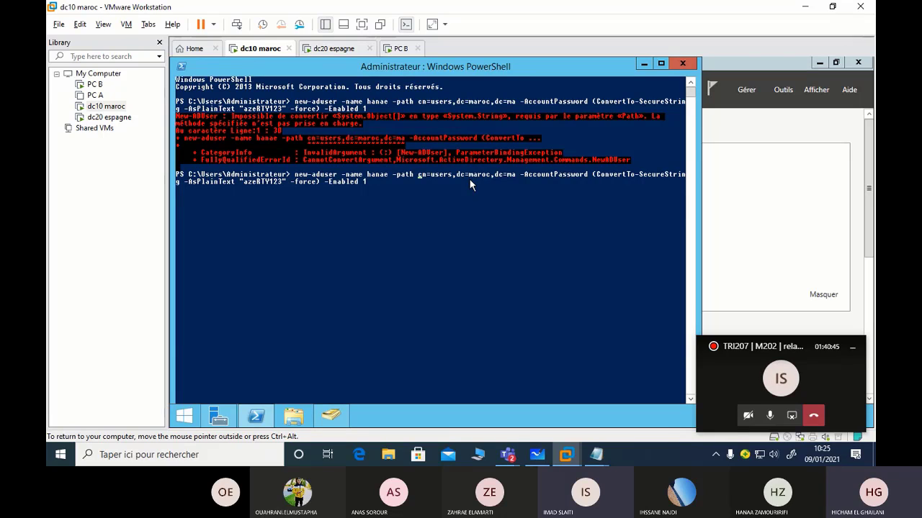
key("BackSpace")
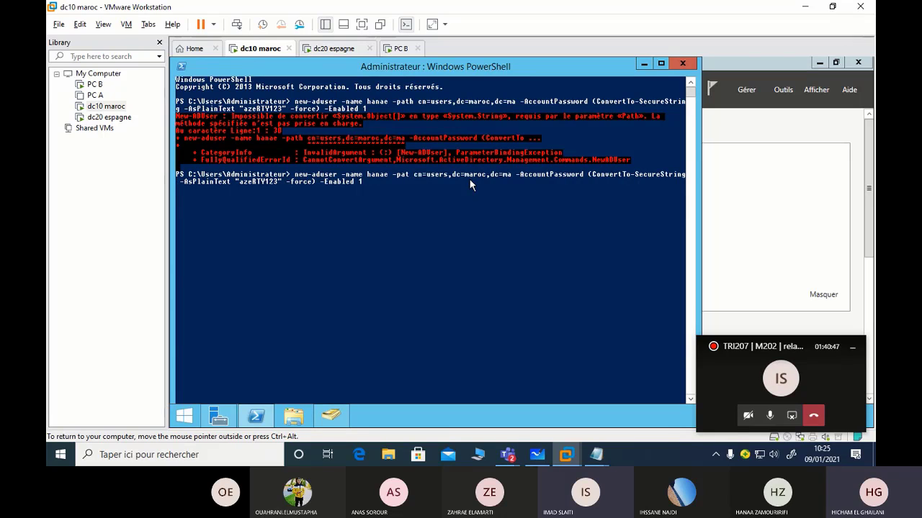
type("h")
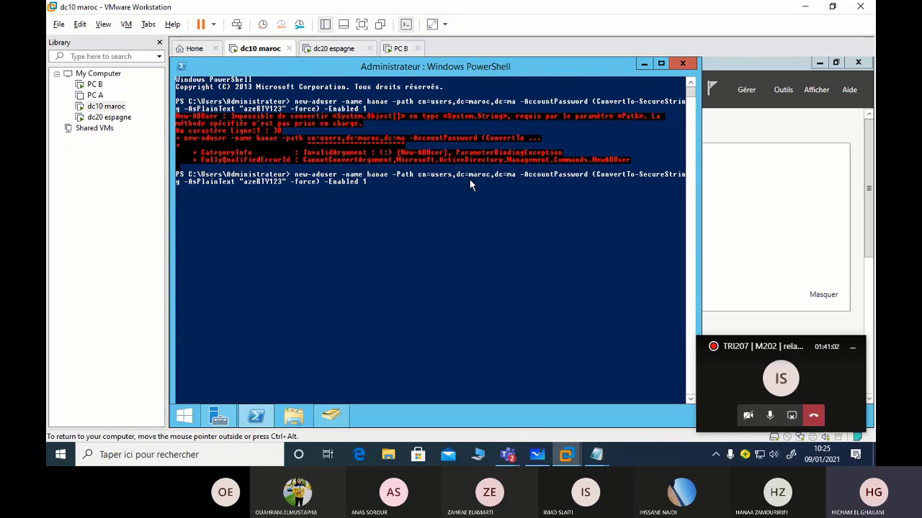
type("\"")
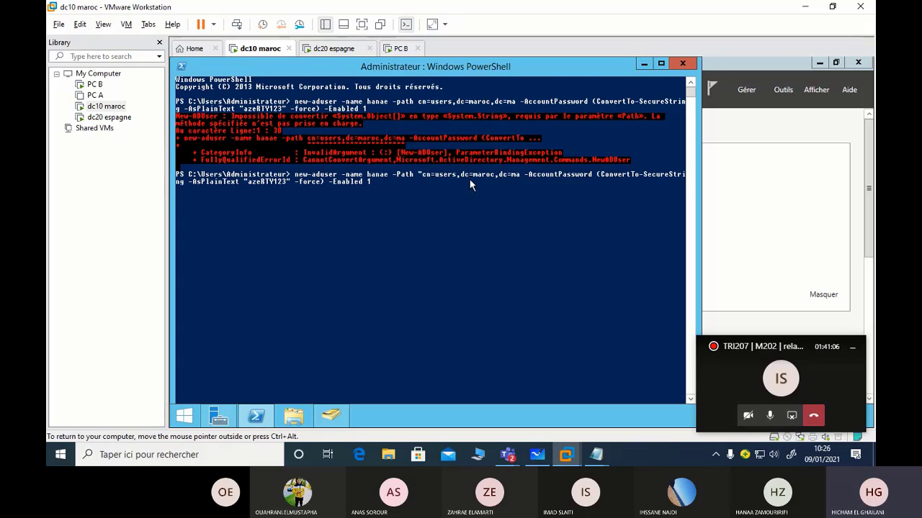
type("\"")
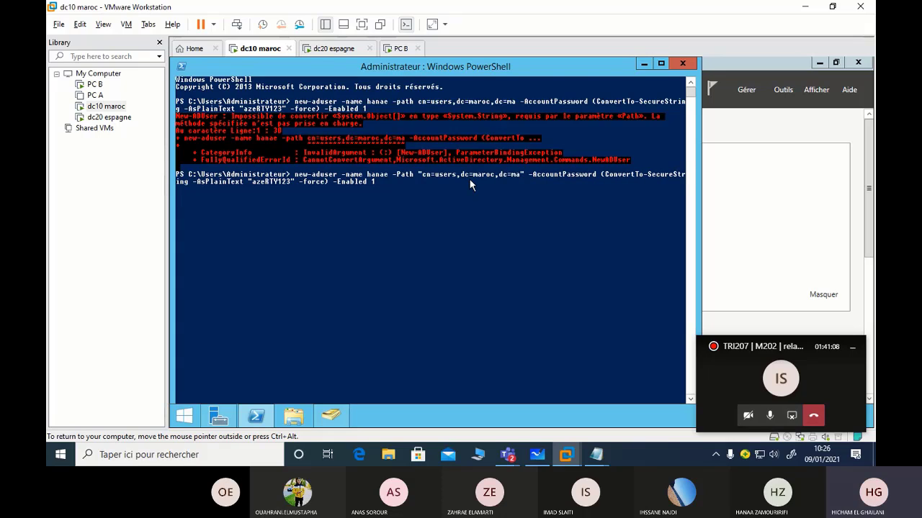
key("Return")
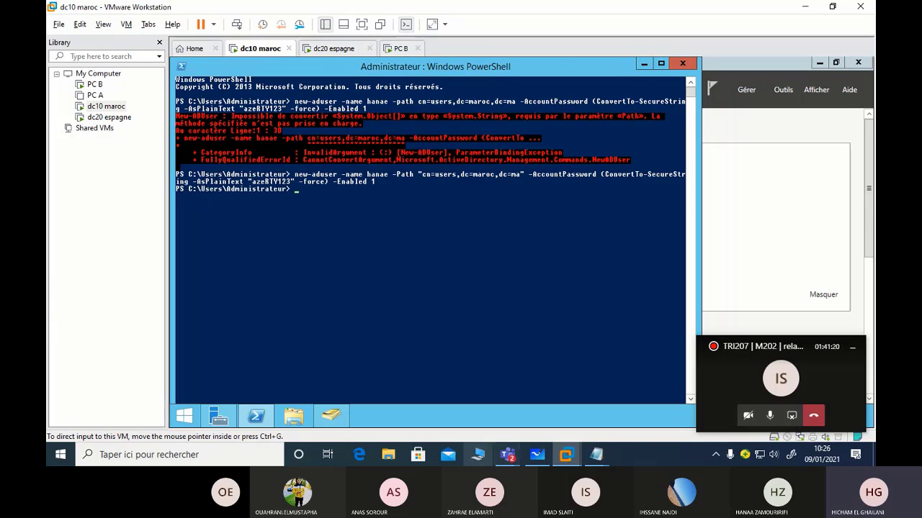
mouse_move(515, 462)
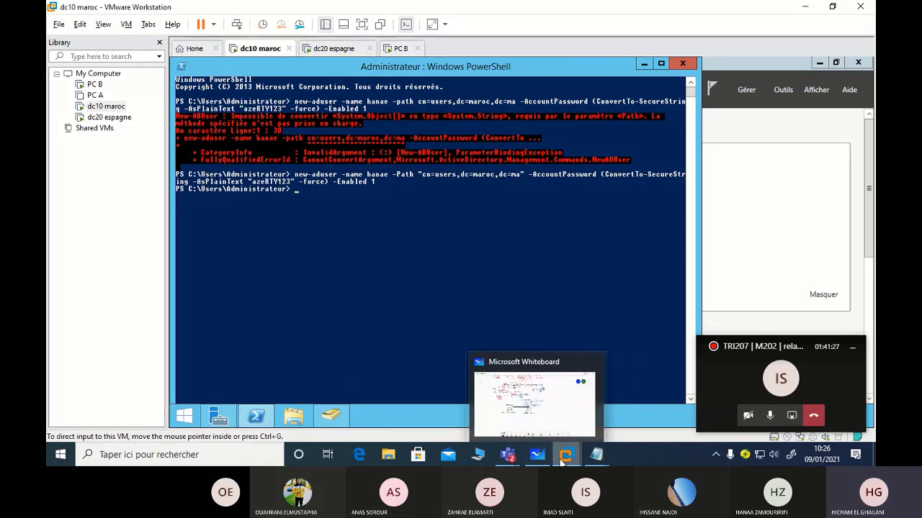
mouse_move(566, 461)
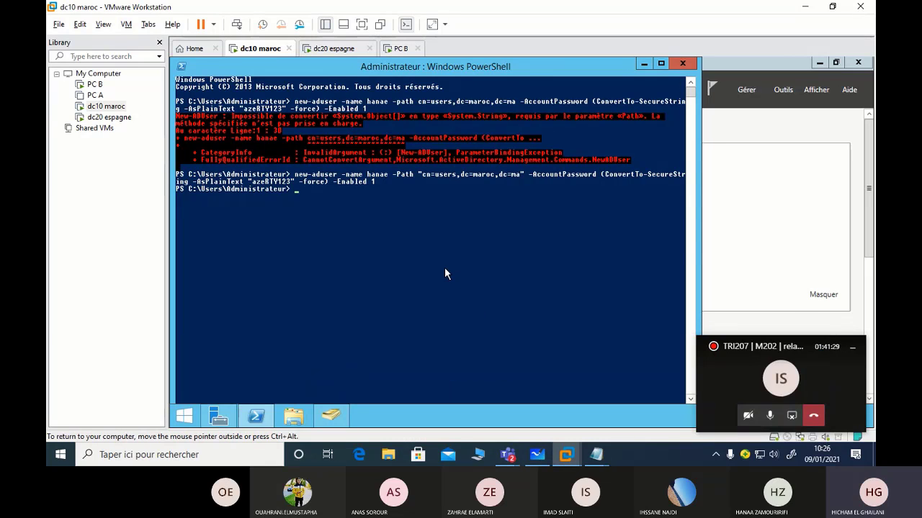
left_click(444, 269)
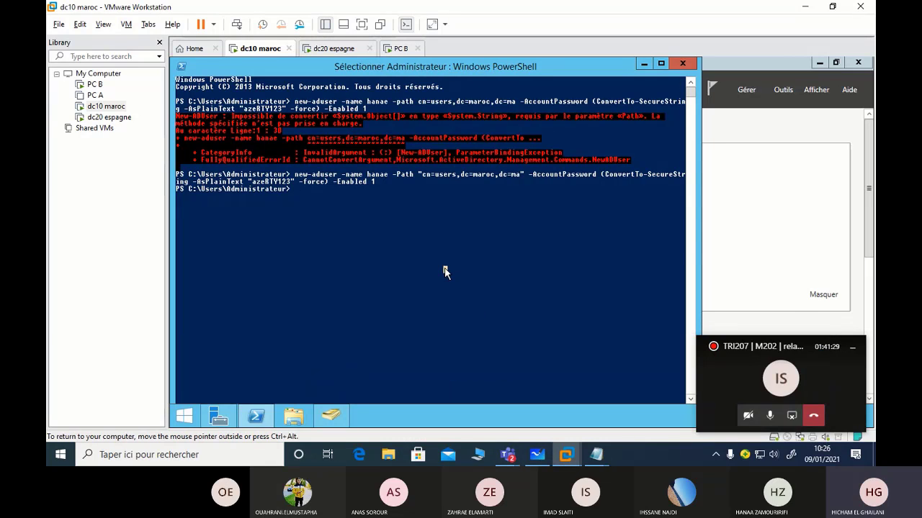
On PC B, choose Changer d'utilisateur from the Start menu's shutdown options to reach the logon screen
left_click(400, 48)
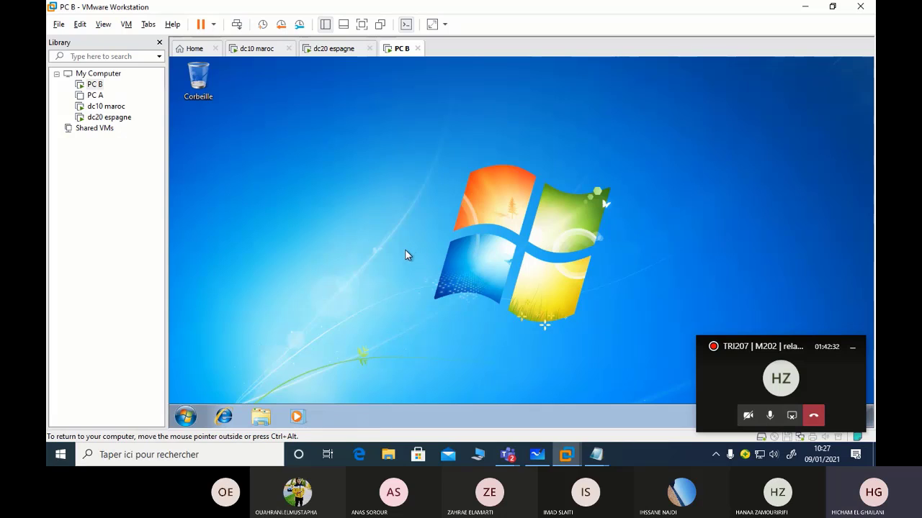
left_click(187, 418)
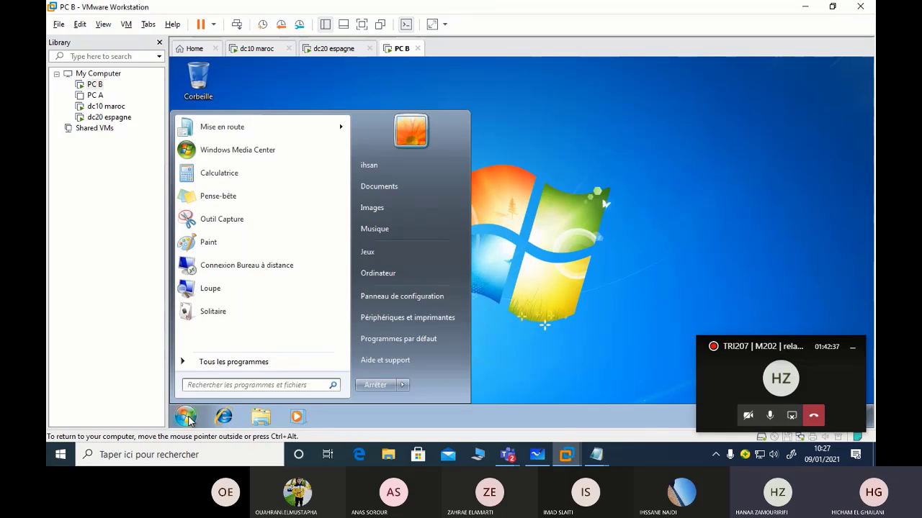
mouse_move(510, 459)
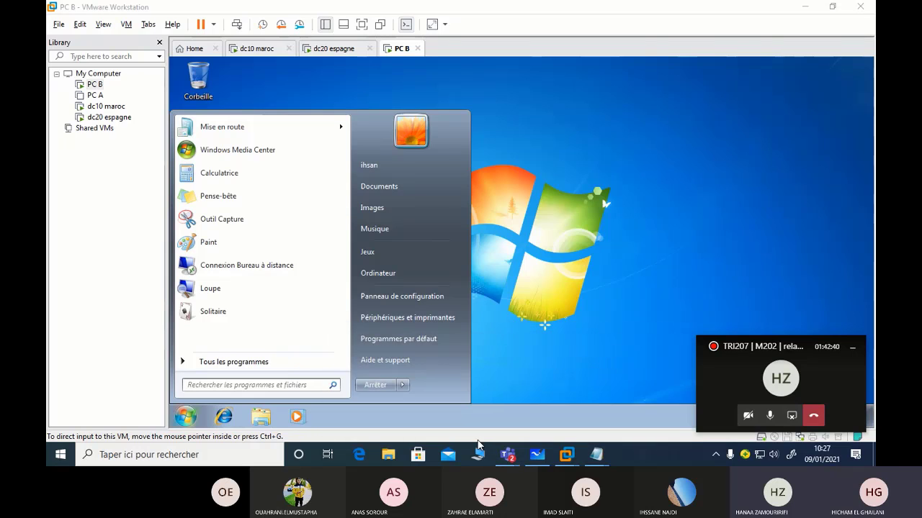
left_click(403, 385)
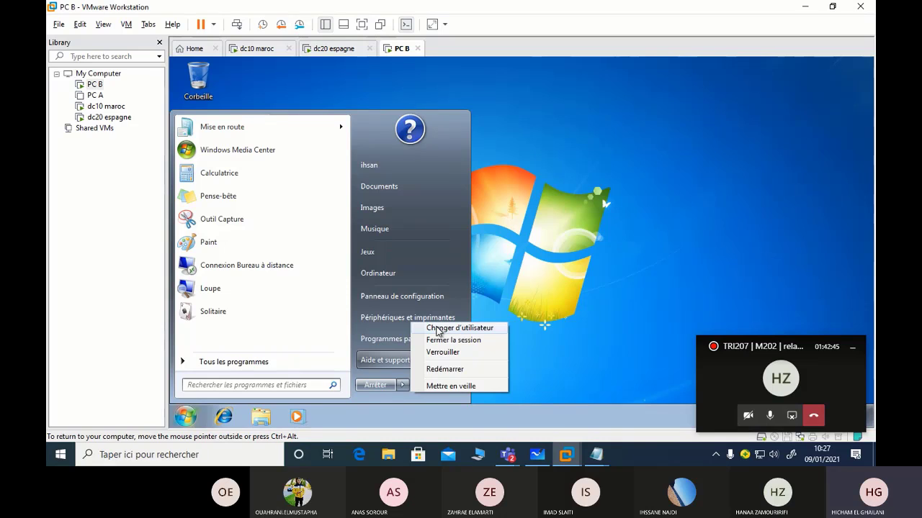
left_click(436, 329)
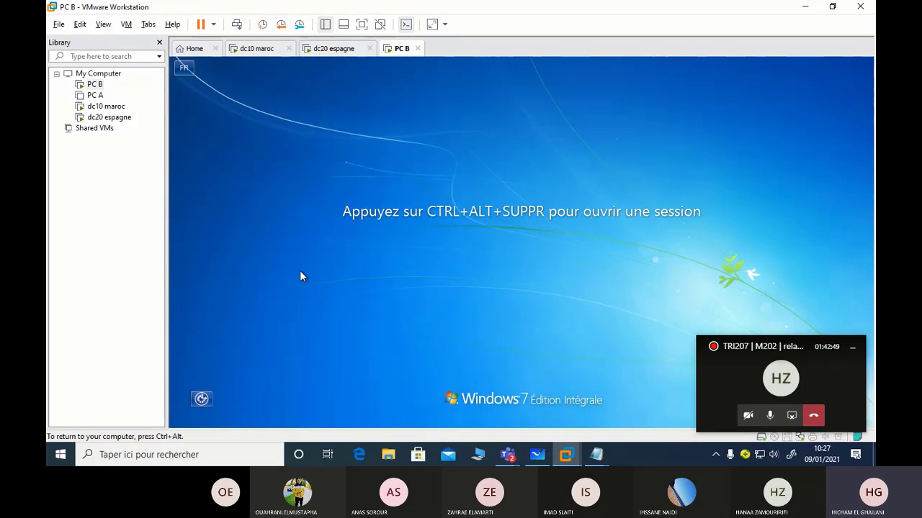
Send Ctrl+Alt+Del, choose Autre utilisateur, and enter the new user's name
key("ctrl+alt+Delete")
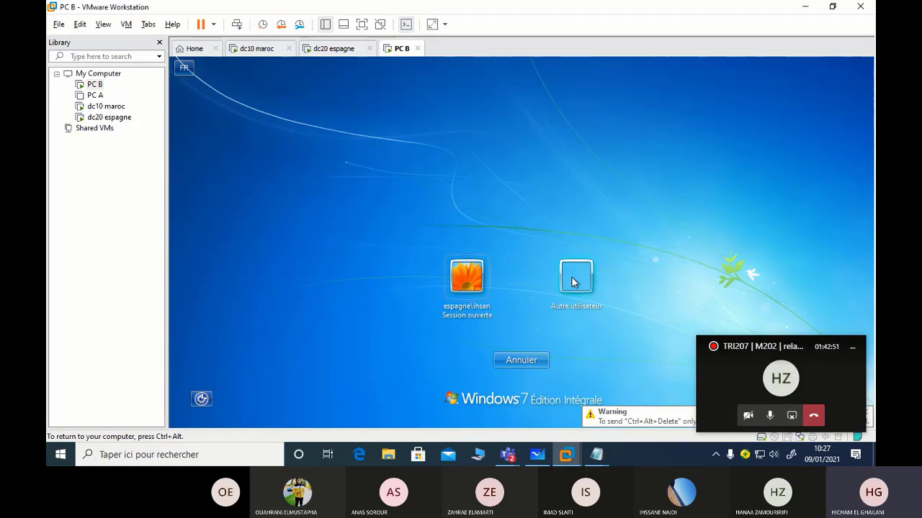
left_click(574, 281)
left_click(521, 272)
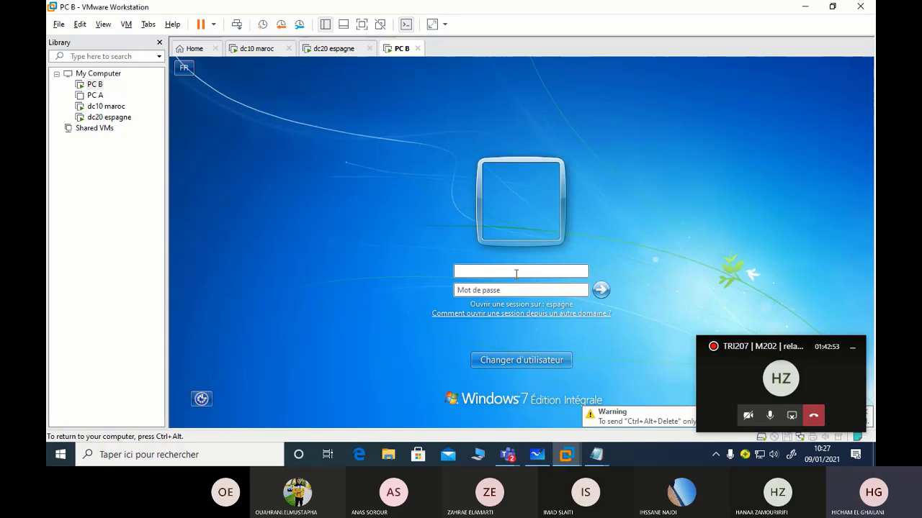
type("hane")
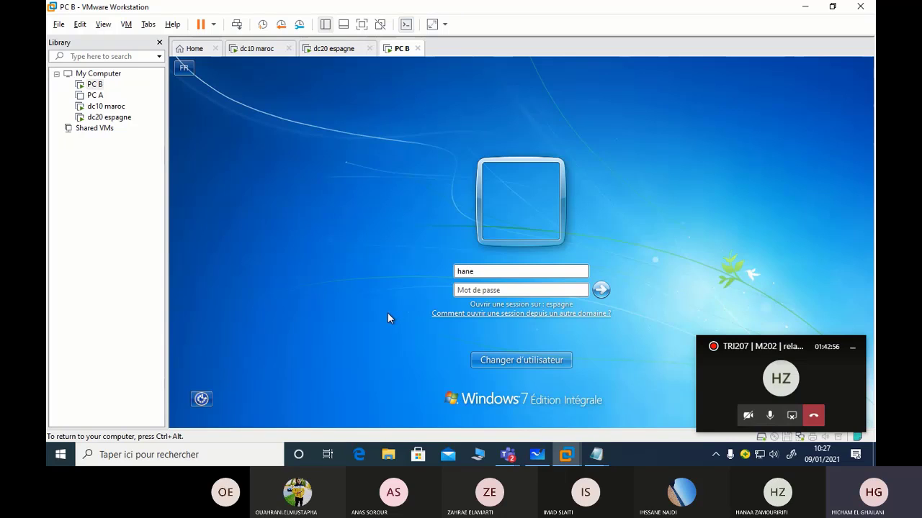
key("BackSpace")
key("Tab")
left_click(493, 270)
type("ae")
key("ctrl+alt")
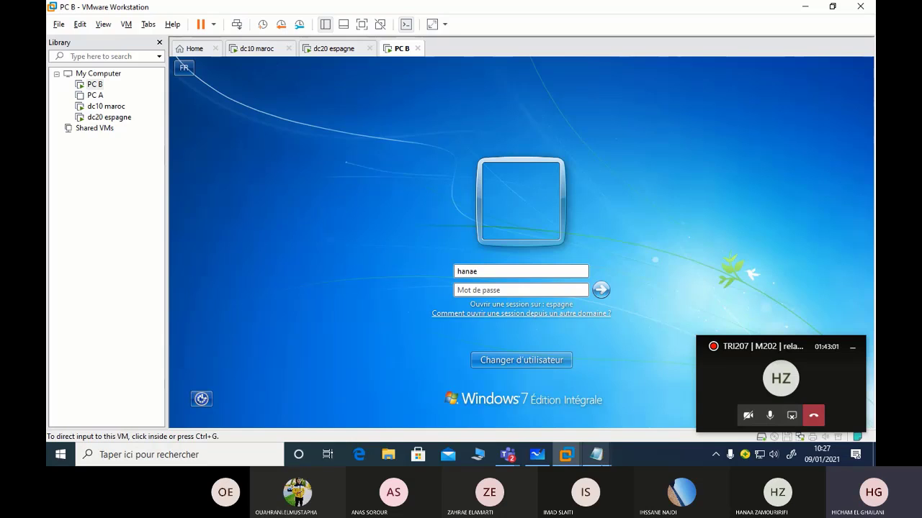
mouse_move(596, 455)
left_click(539, 273)
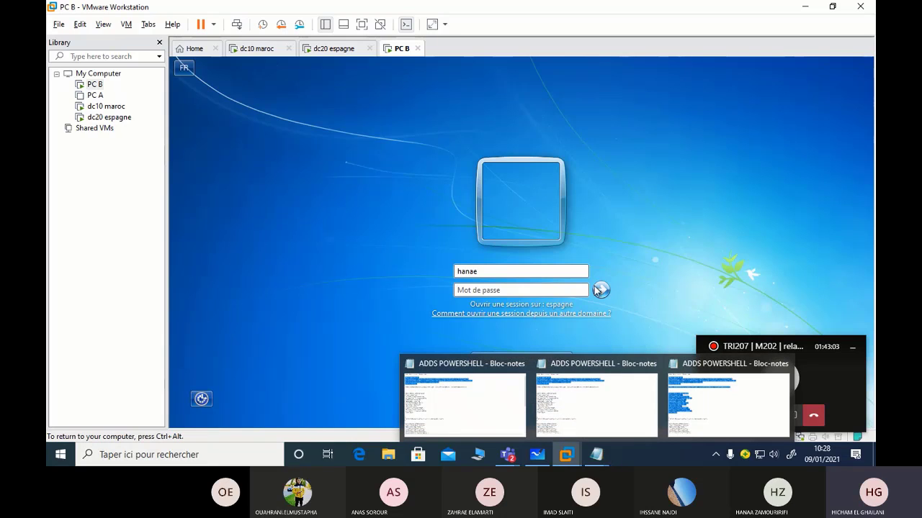
type("@")
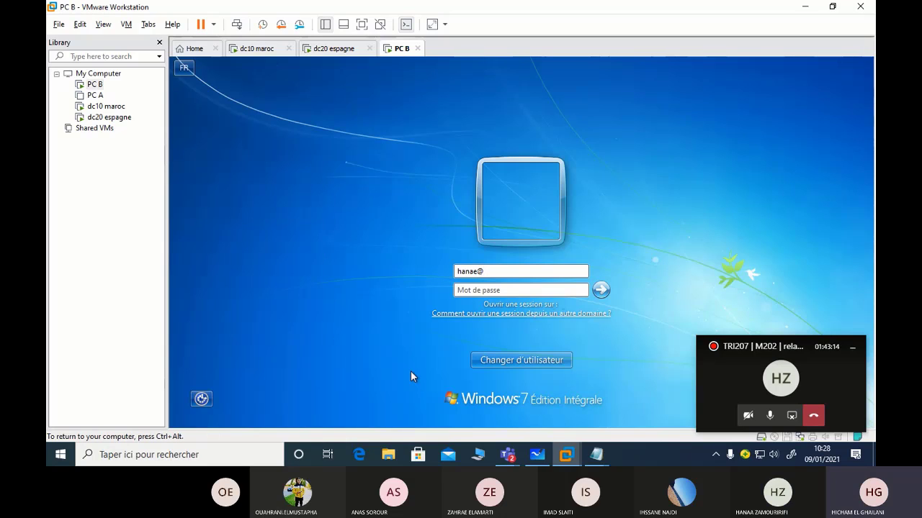
type("ma")
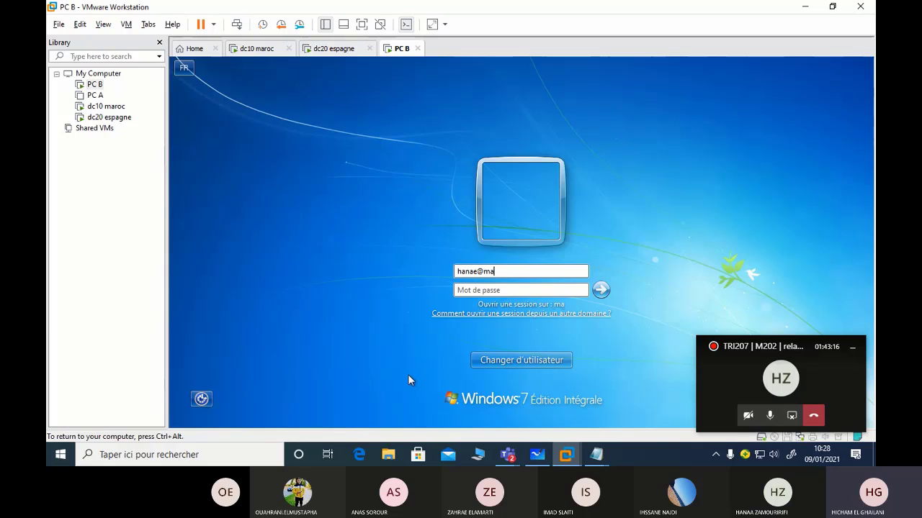
type("roc")
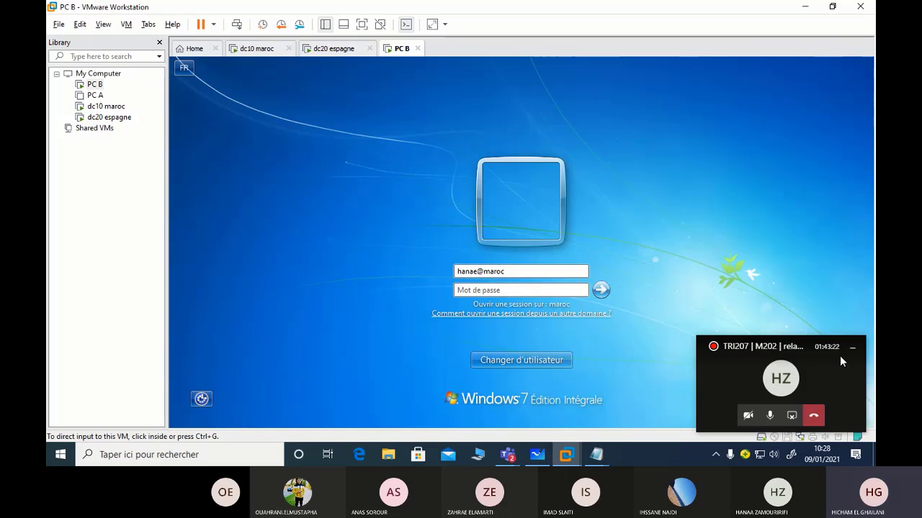
type("ma")
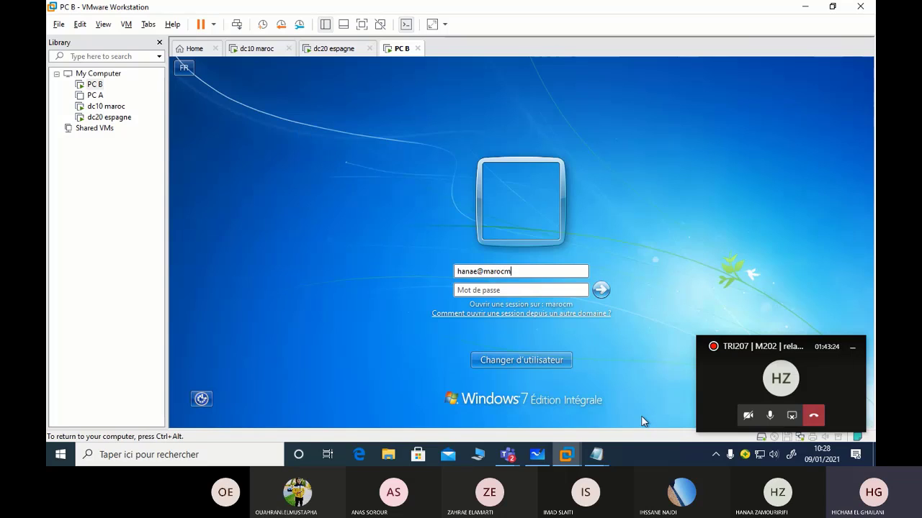
key("BackSpace")
key("BackSpace")
key("BackSpace")
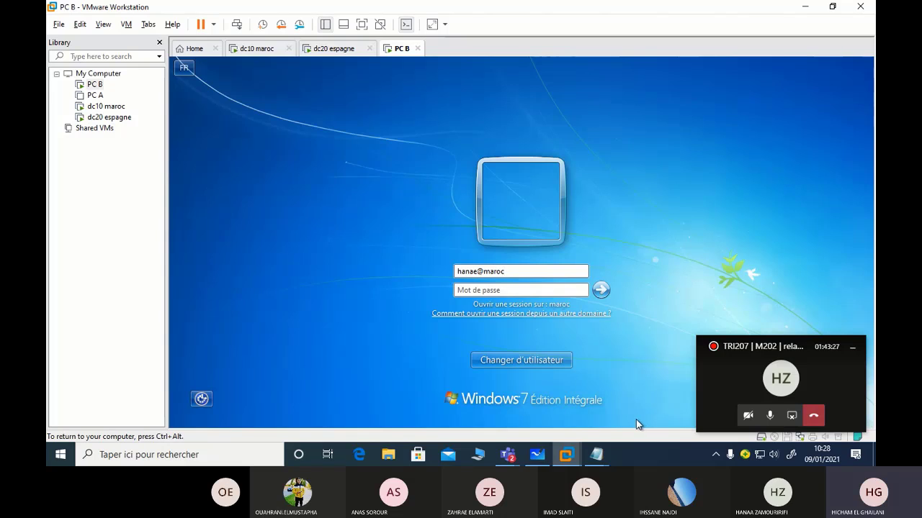
type("c")
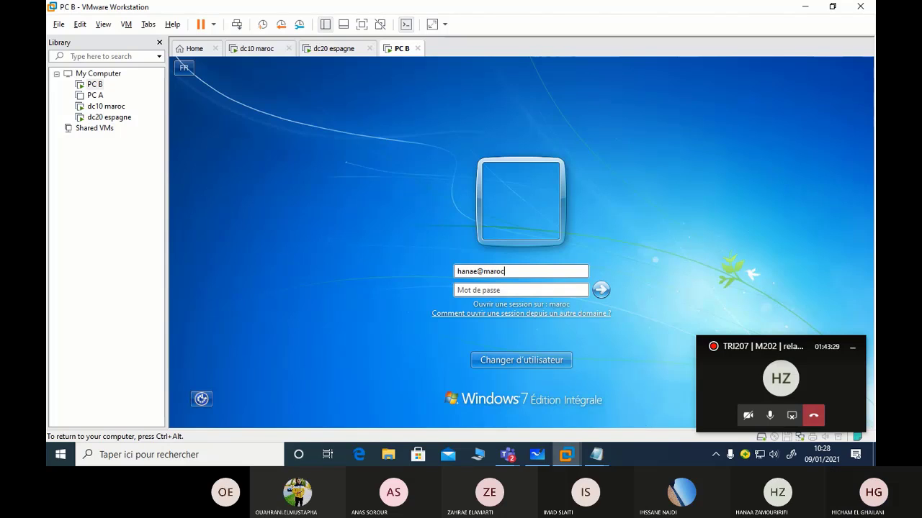
type(".ma")
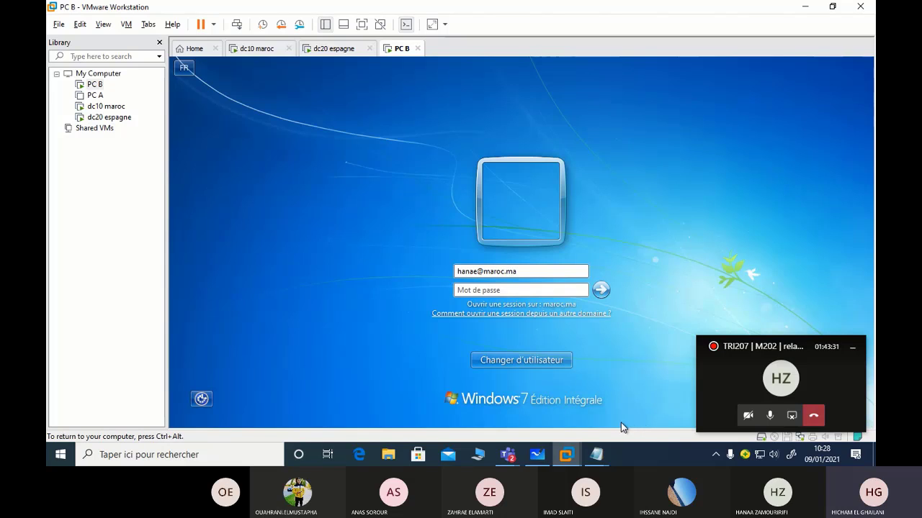
left_click(581, 291)
type("123456")
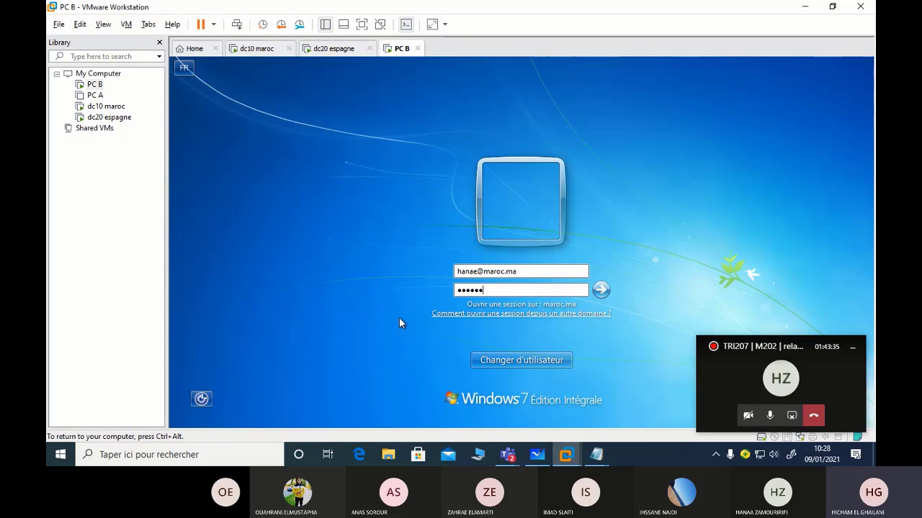
type("789")
key("Return")
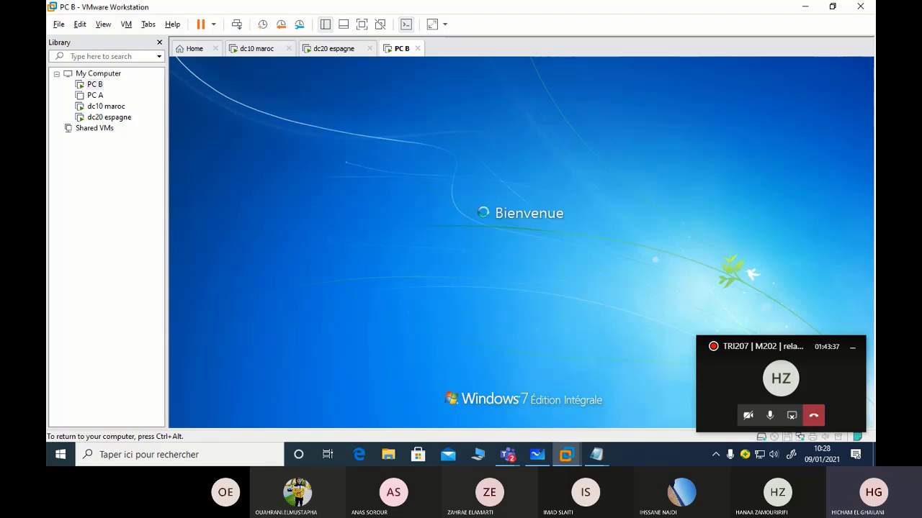